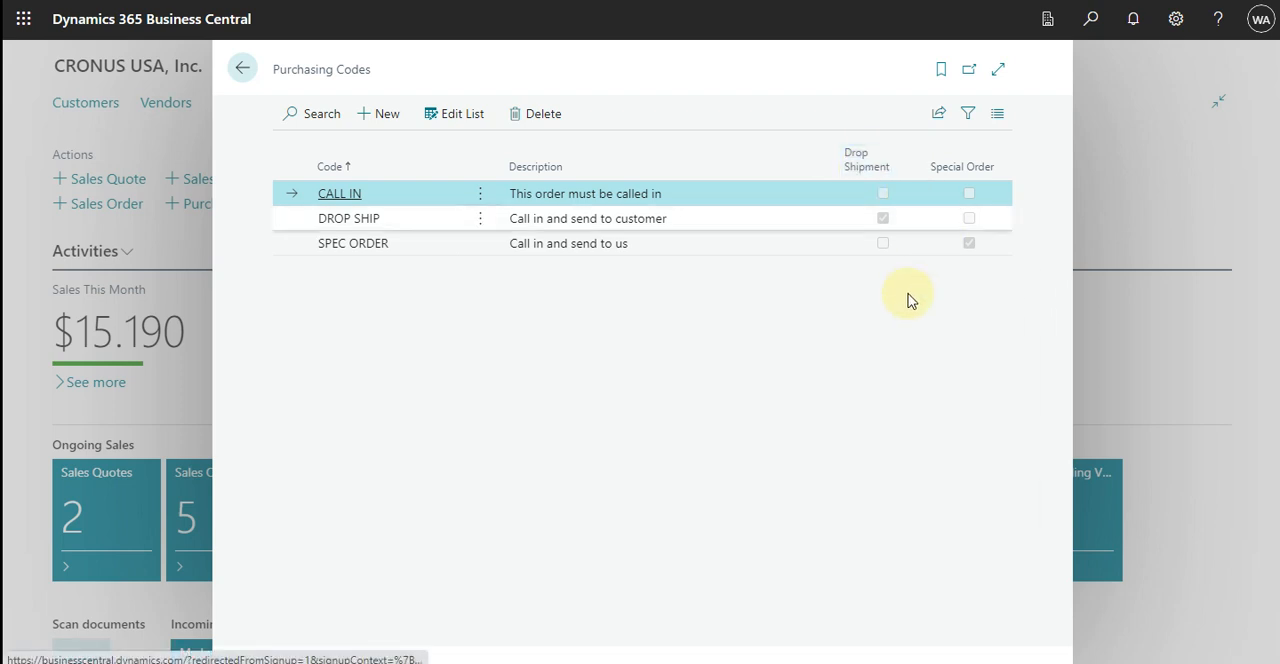
Check the Drop Shipment and Special Order settings of the purchasing codes, then close that page and open the sales orders list.
mouse_move(868, 160)
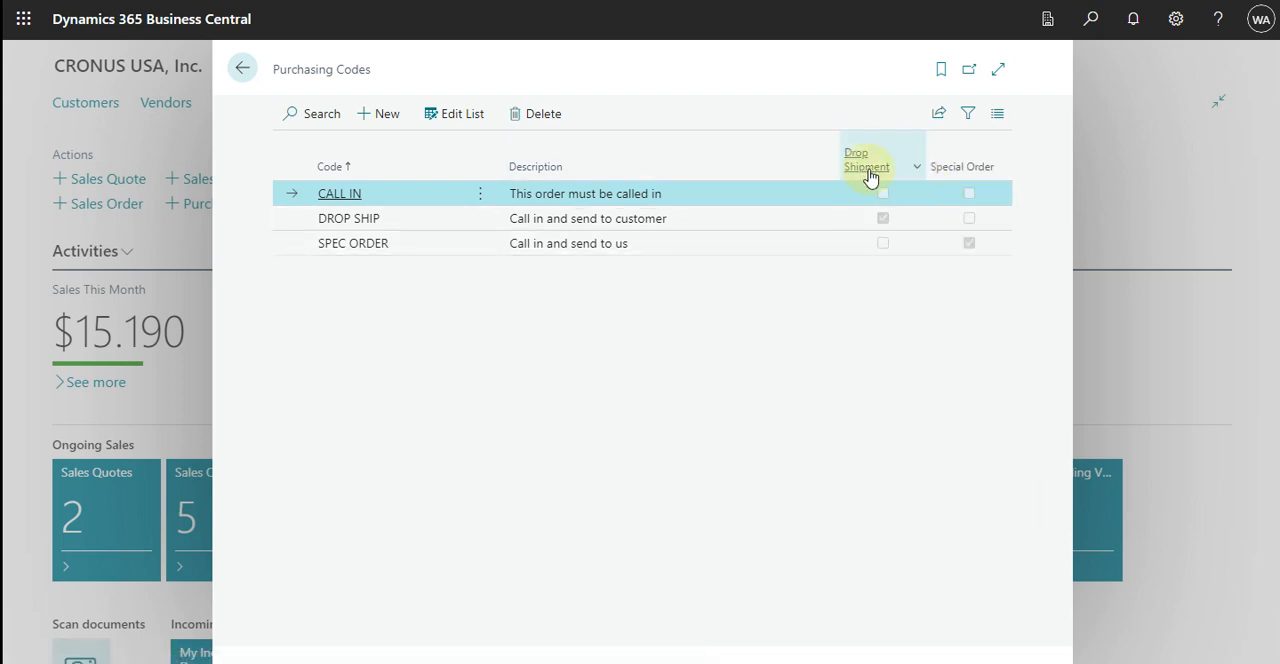
mouse_move(981, 163)
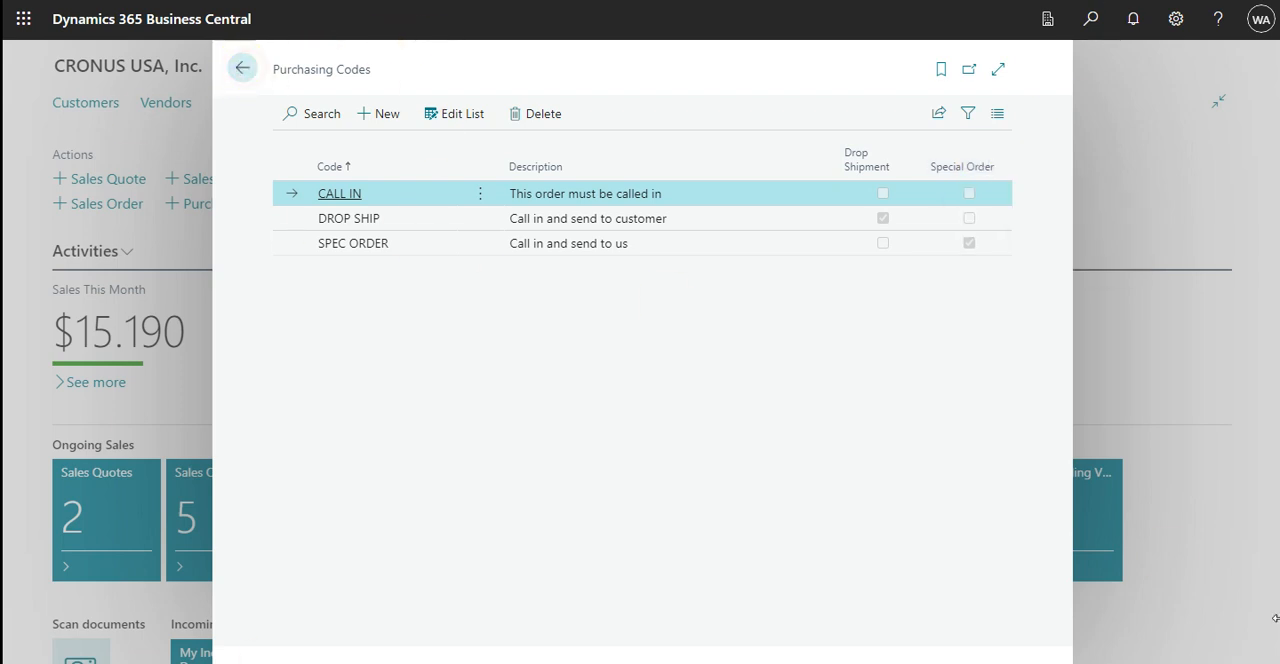
left_click(244, 70)
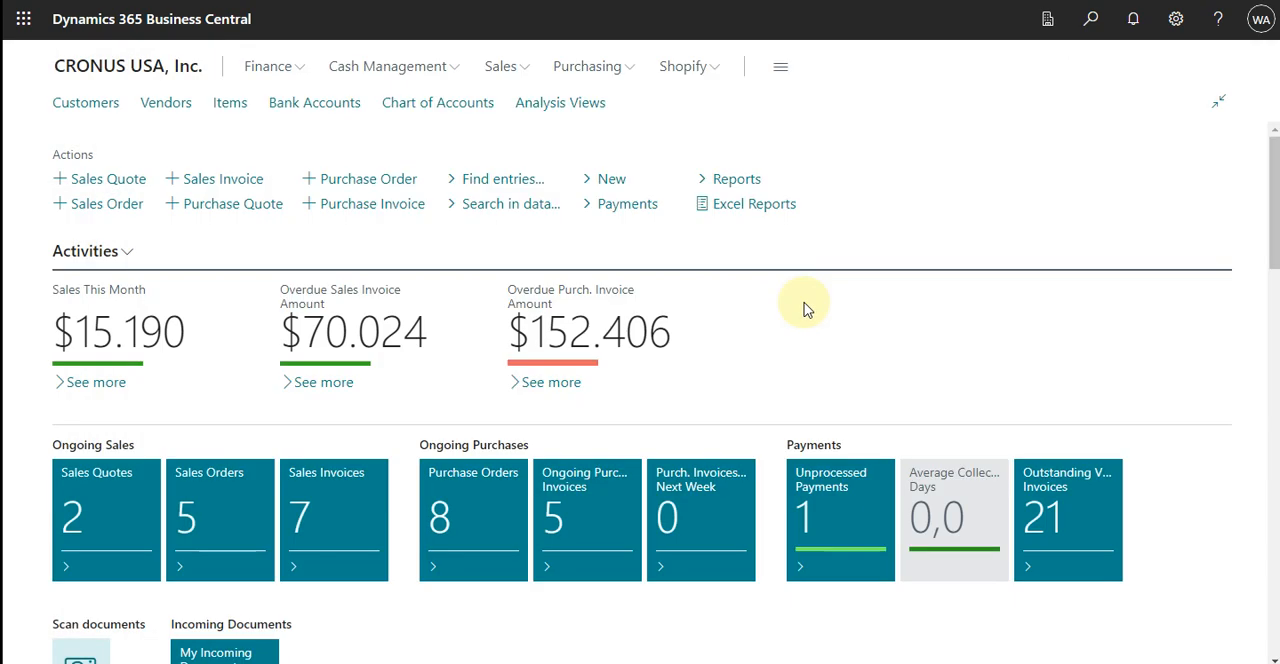
left_click(512, 67)
left_click(213, 126)
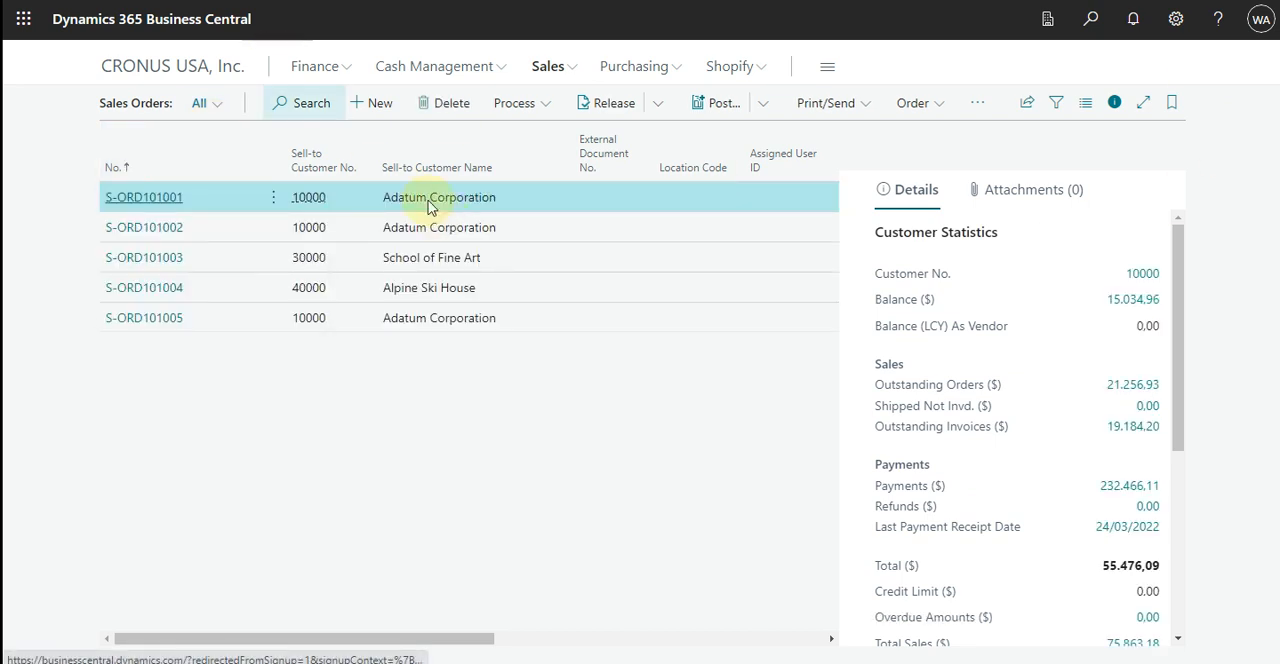
Create a new sales order for the customer Adatum Corporation.
left_click(378, 104)
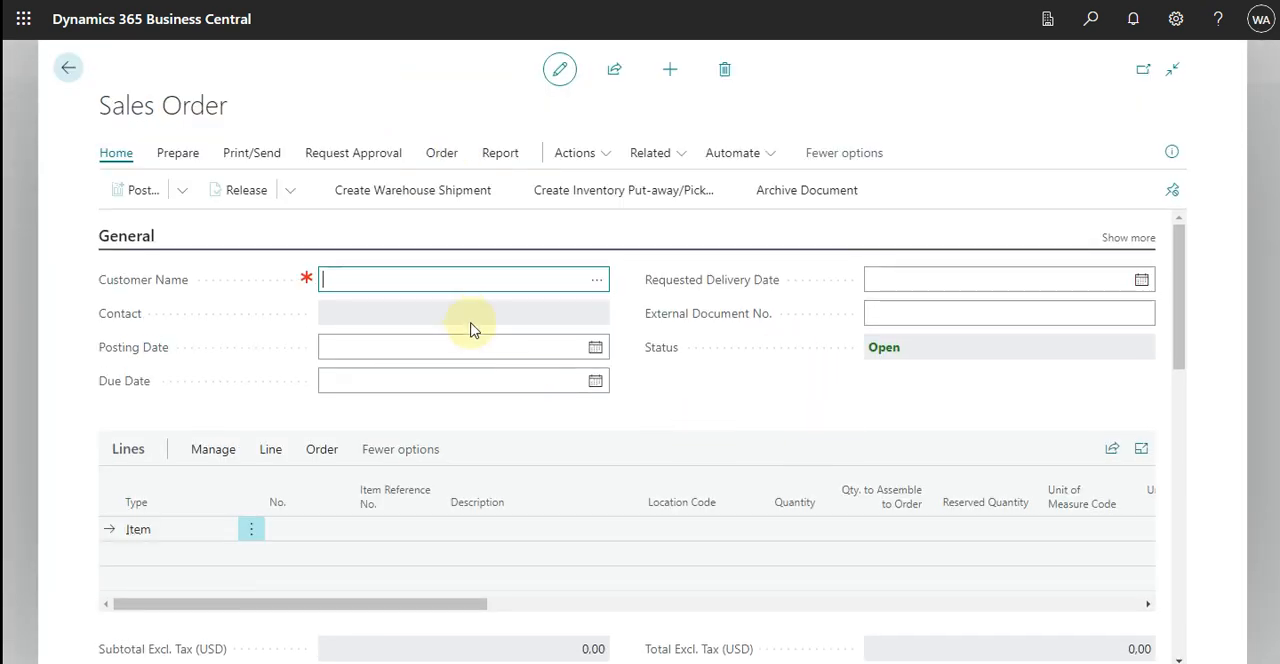
left_click(595, 286)
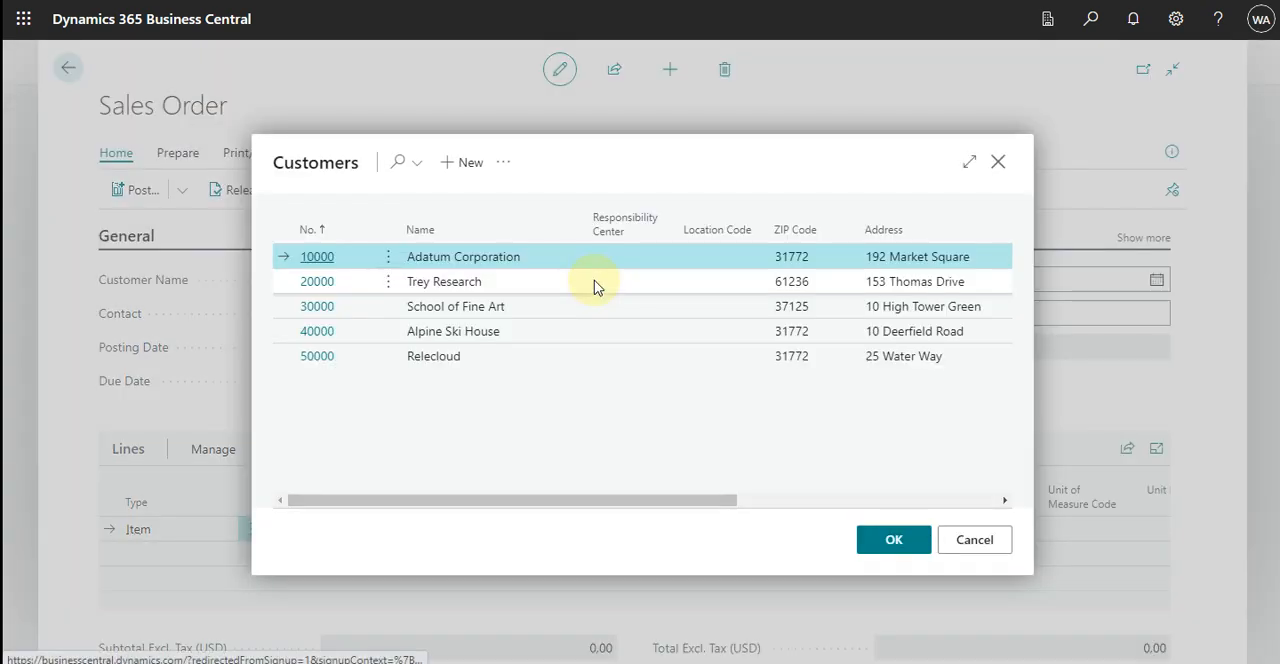
left_click(890, 540)
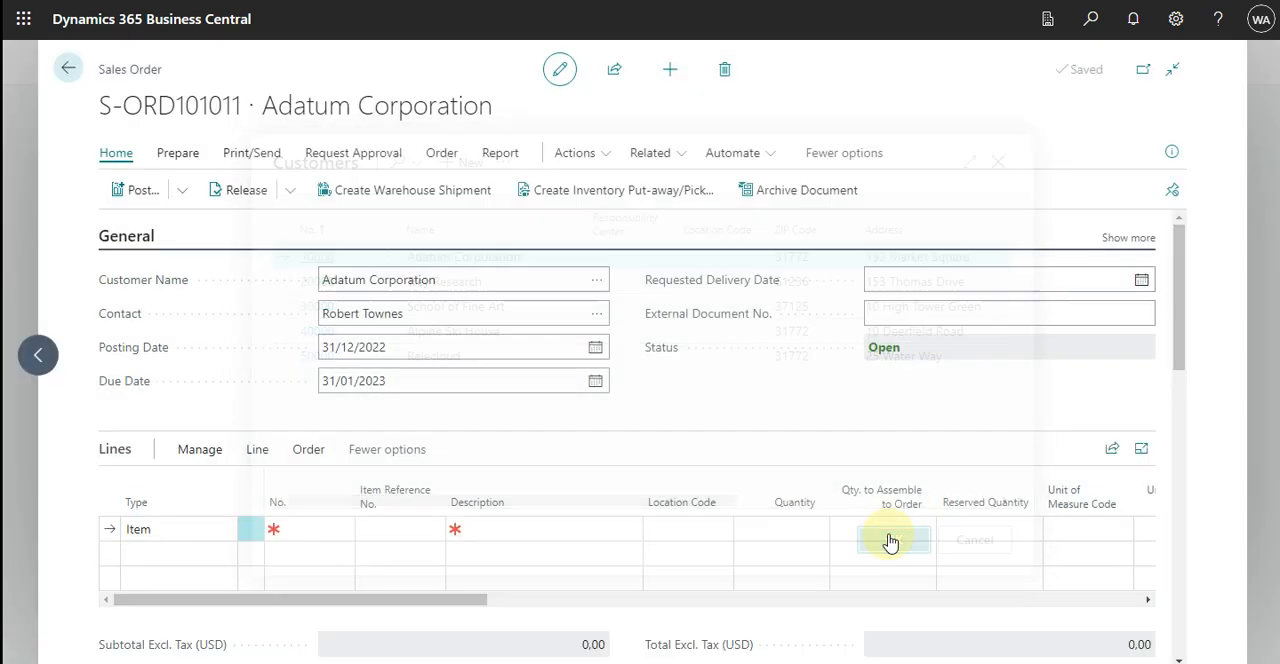
Add item 1896-S ATHENS Desk to the first order line with a quantity of 10.
left_click(310, 530)
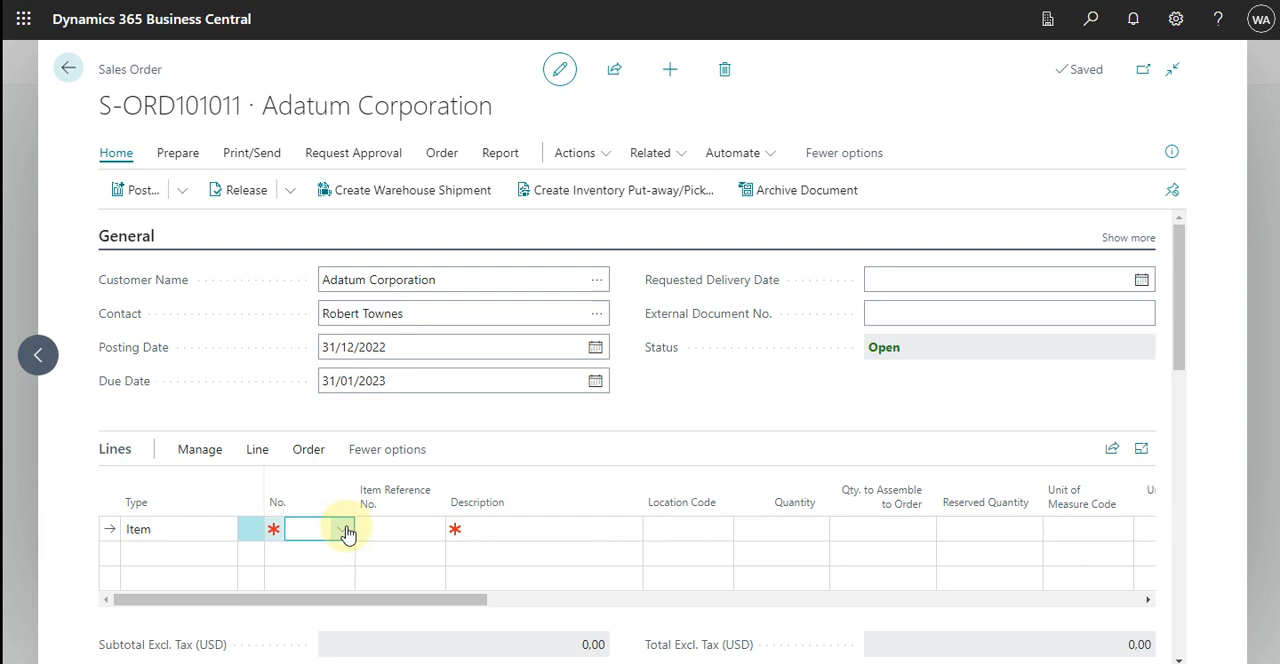
left_click(345, 530)
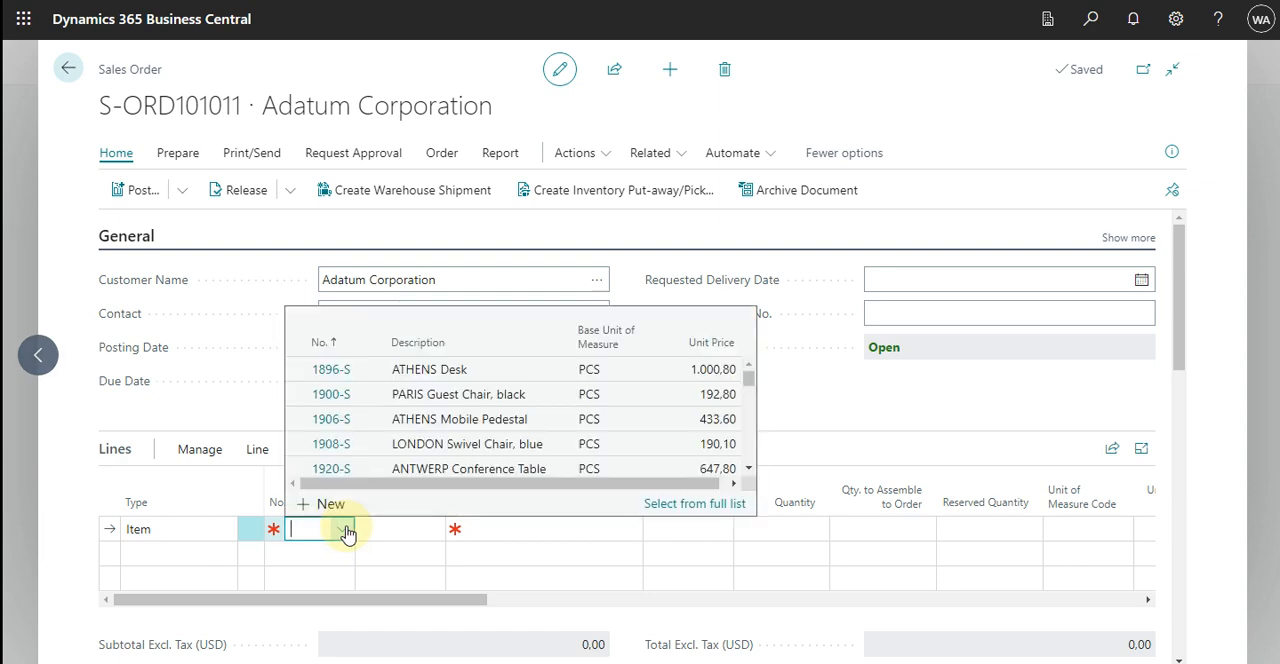
left_click(465, 378)
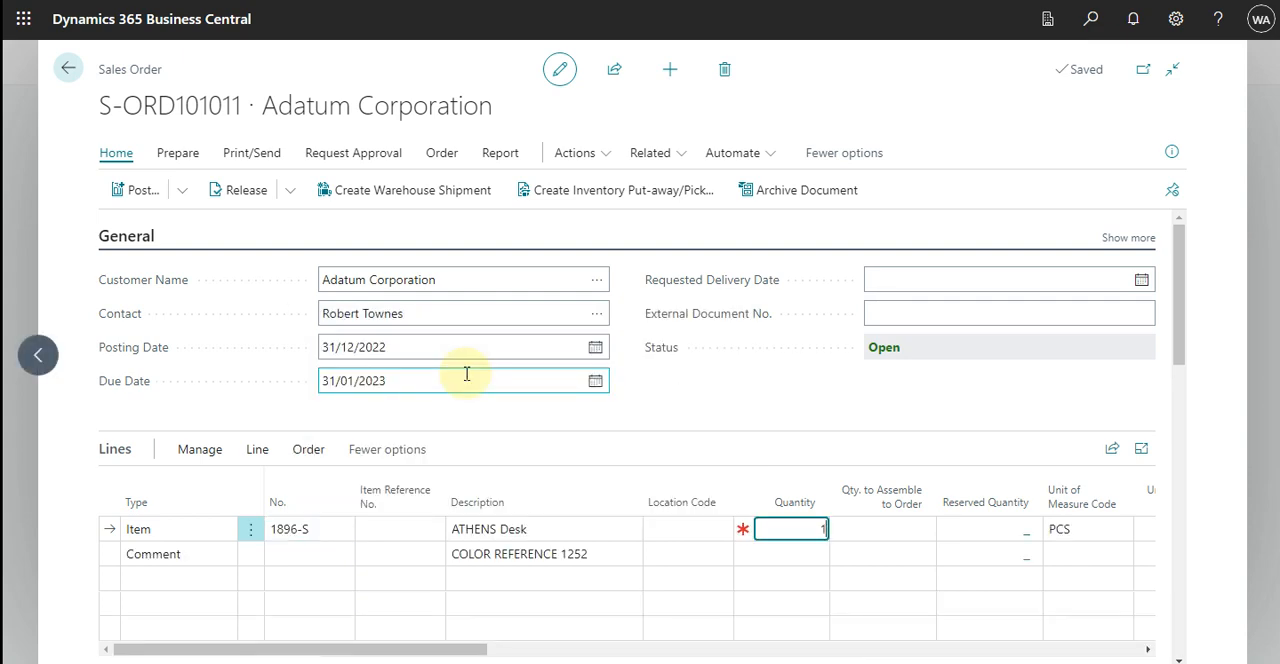
key("Tab")
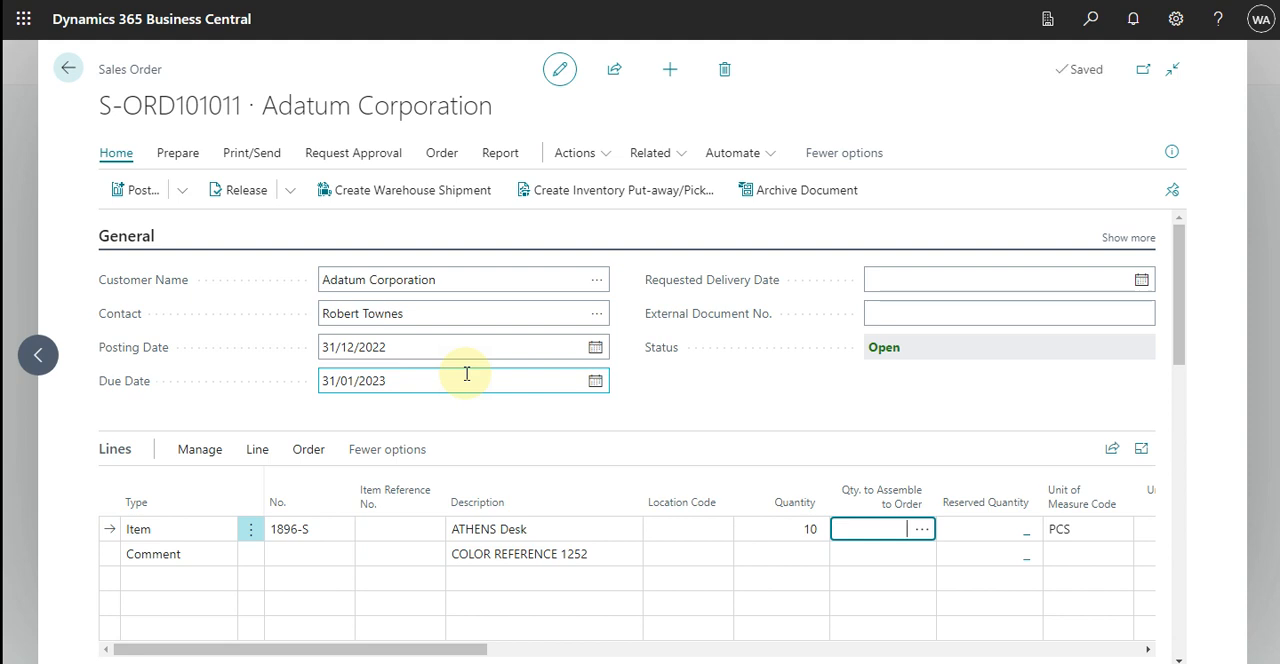
Set the Purchasing Code of the ATHENS Desk line to DROP SHIP.
key("Tab")
key("Tab")
key("Tab")
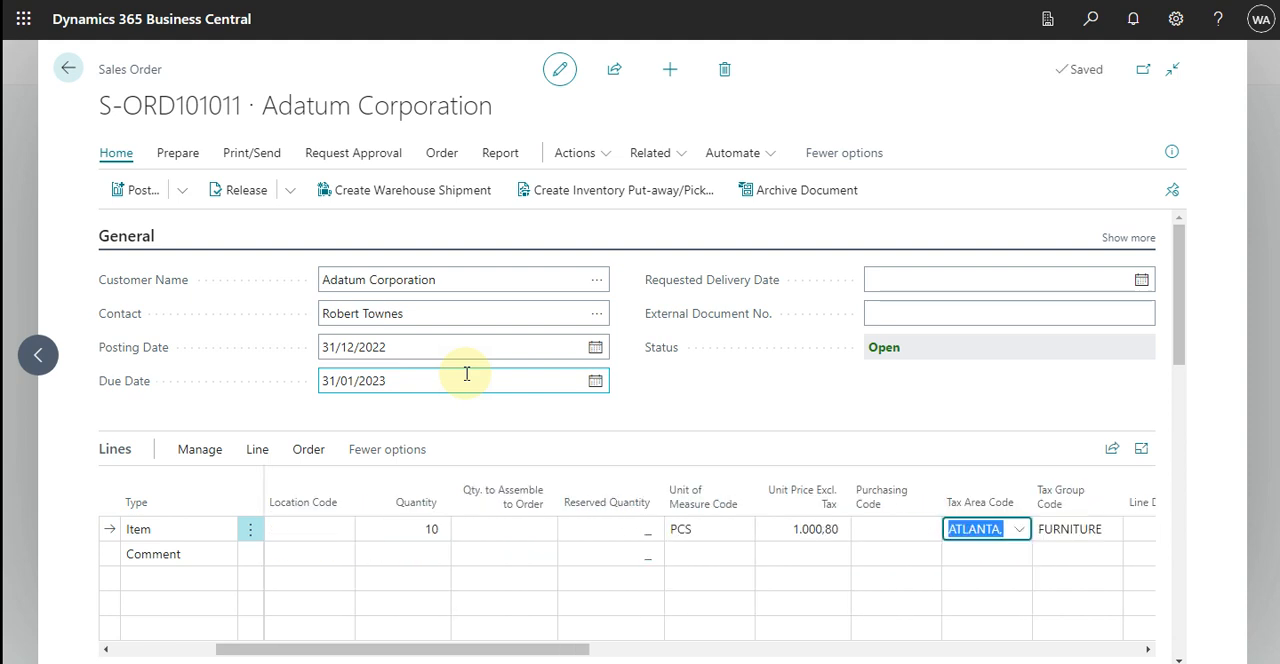
key("shift+Tab")
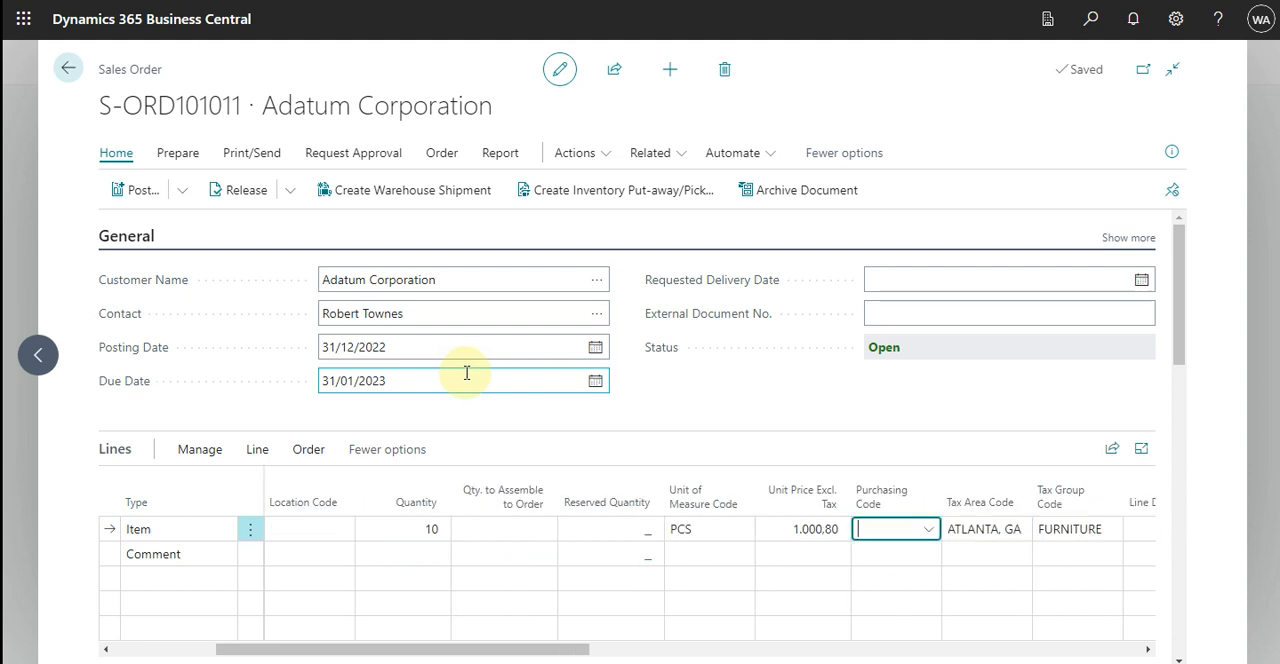
left_click(933, 530)
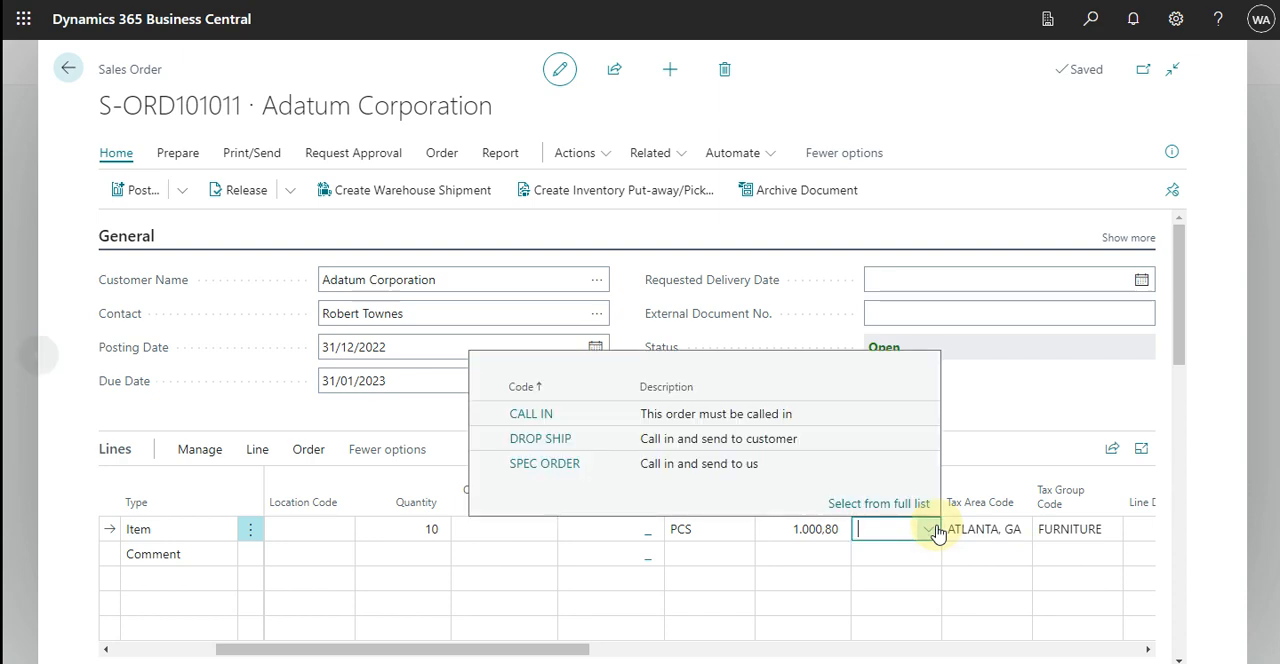
left_click(565, 439)
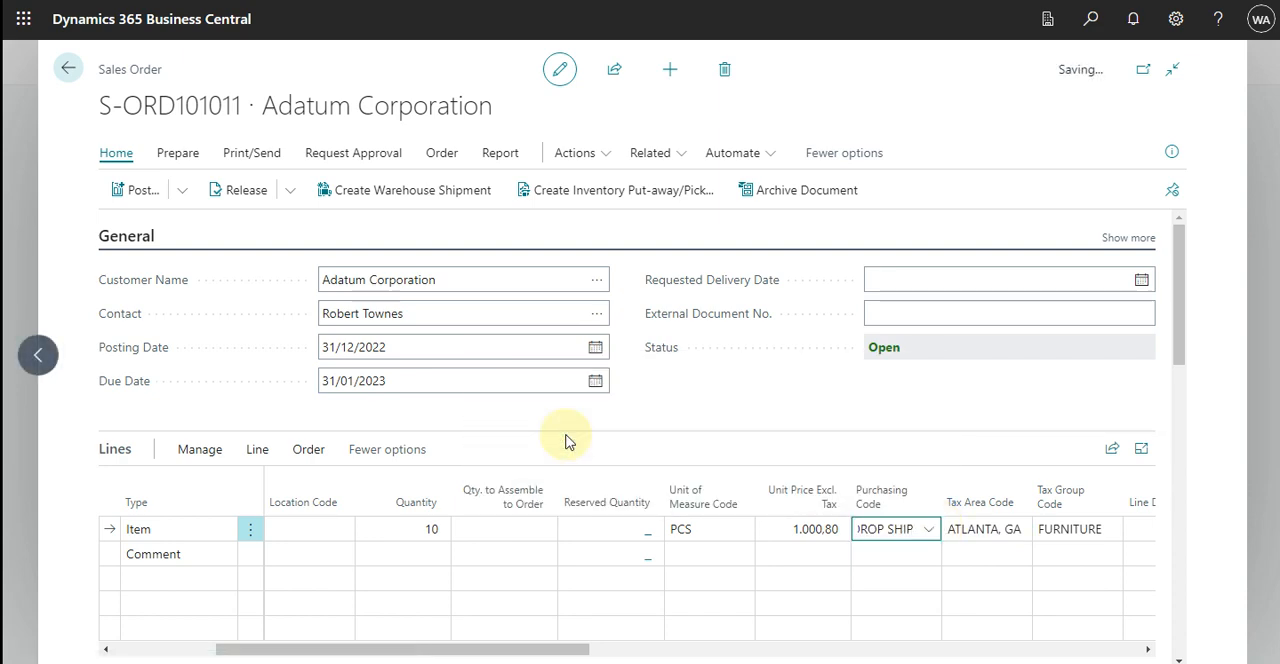
key("Tab")
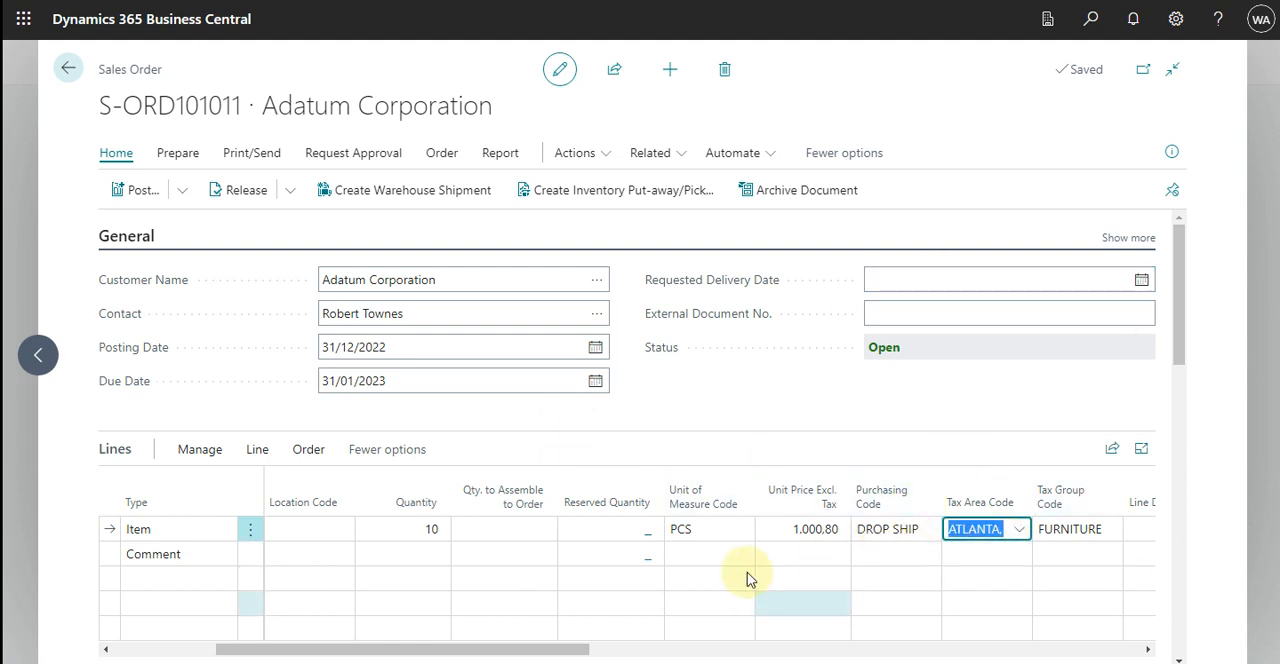
Start personalizing the sales order page and open the list of fields that can be added to the Lines section.
left_click(1176, 20)
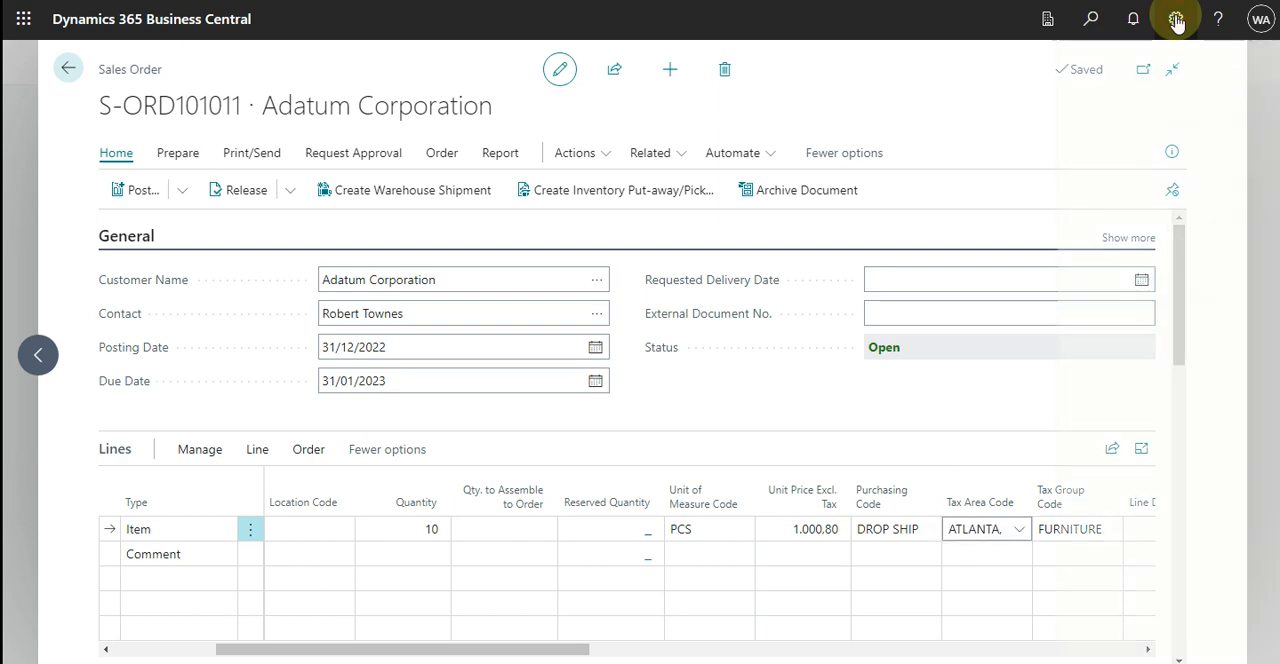
left_click(1062, 147)
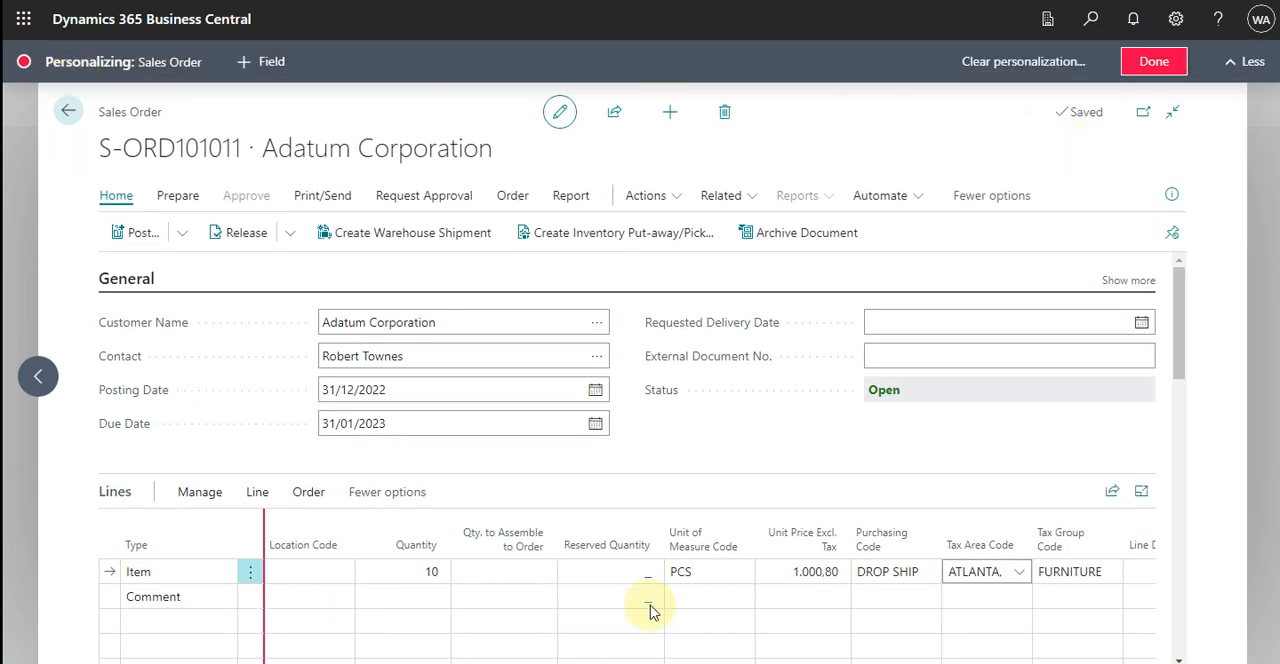
left_click(500, 569)
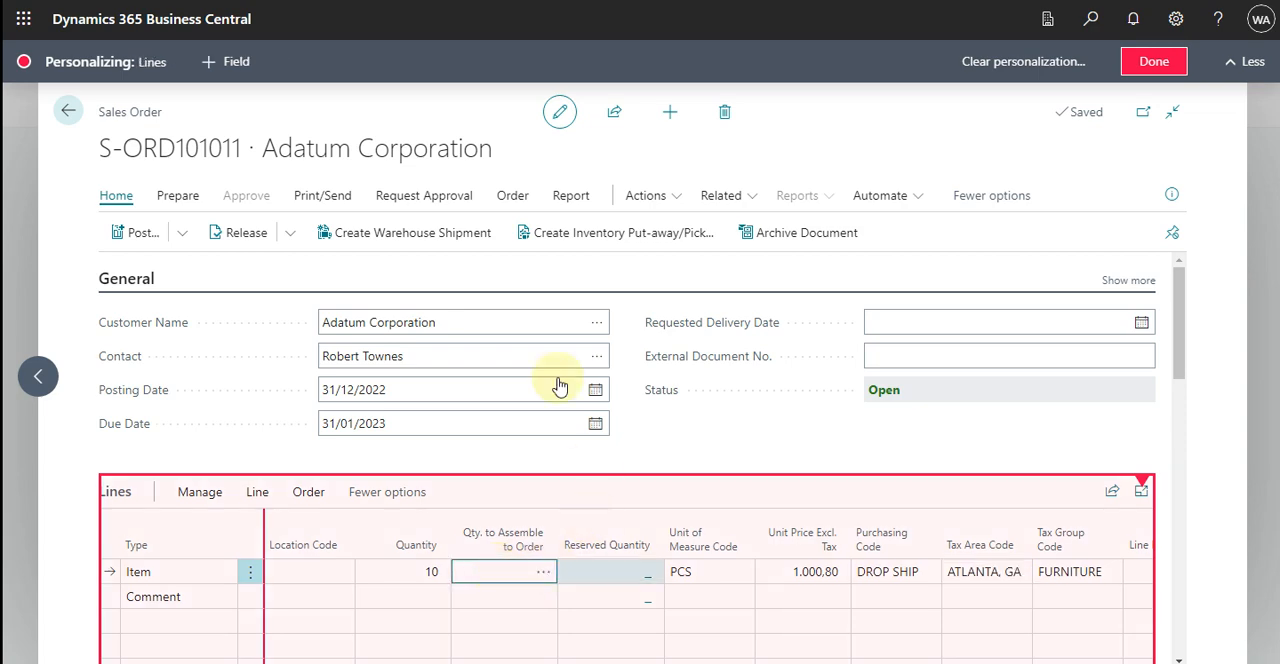
left_click(207, 62)
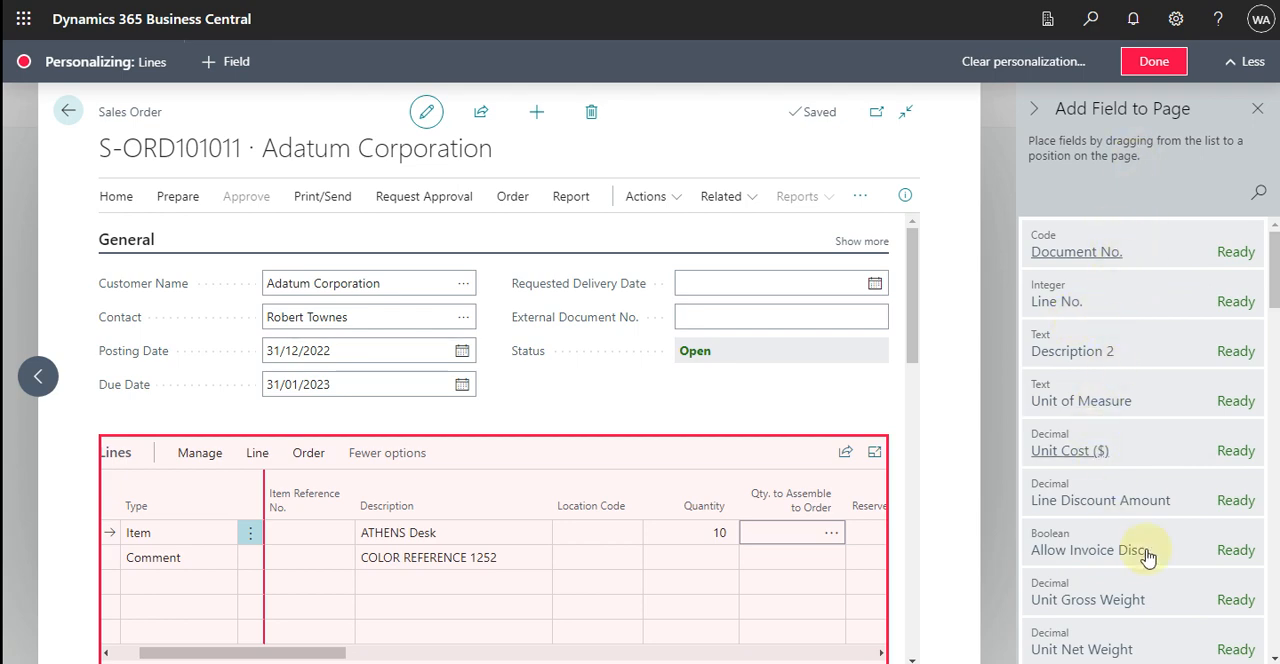
Find the Drop Shipment field among the available fields and add it as a column in the order lines.
scroll(1115, 388, "down", 4)
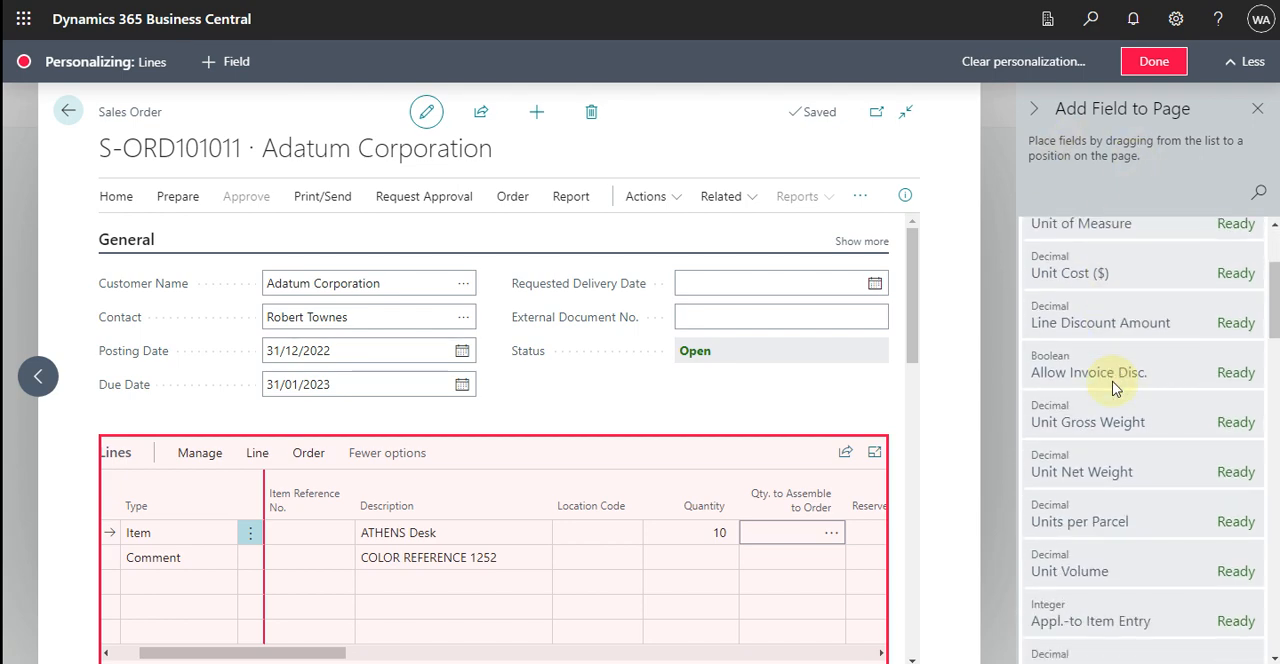
scroll(1115, 388, "down", 2)
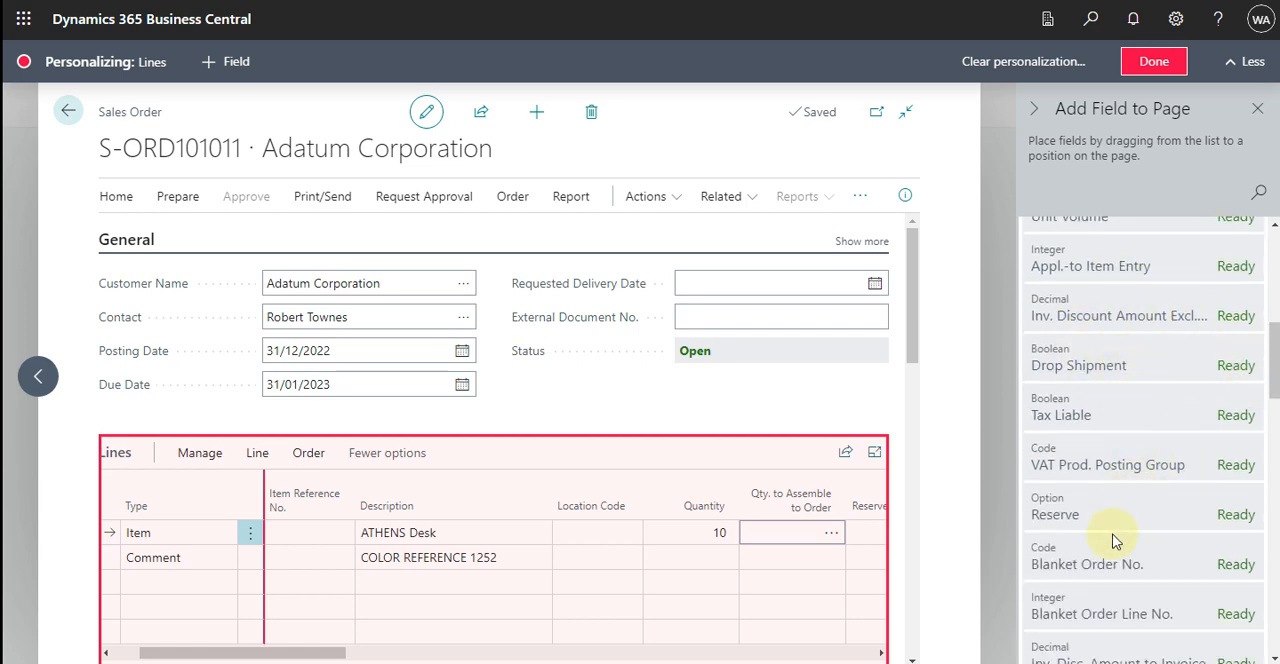
scroll(1120, 527, "down", 1)
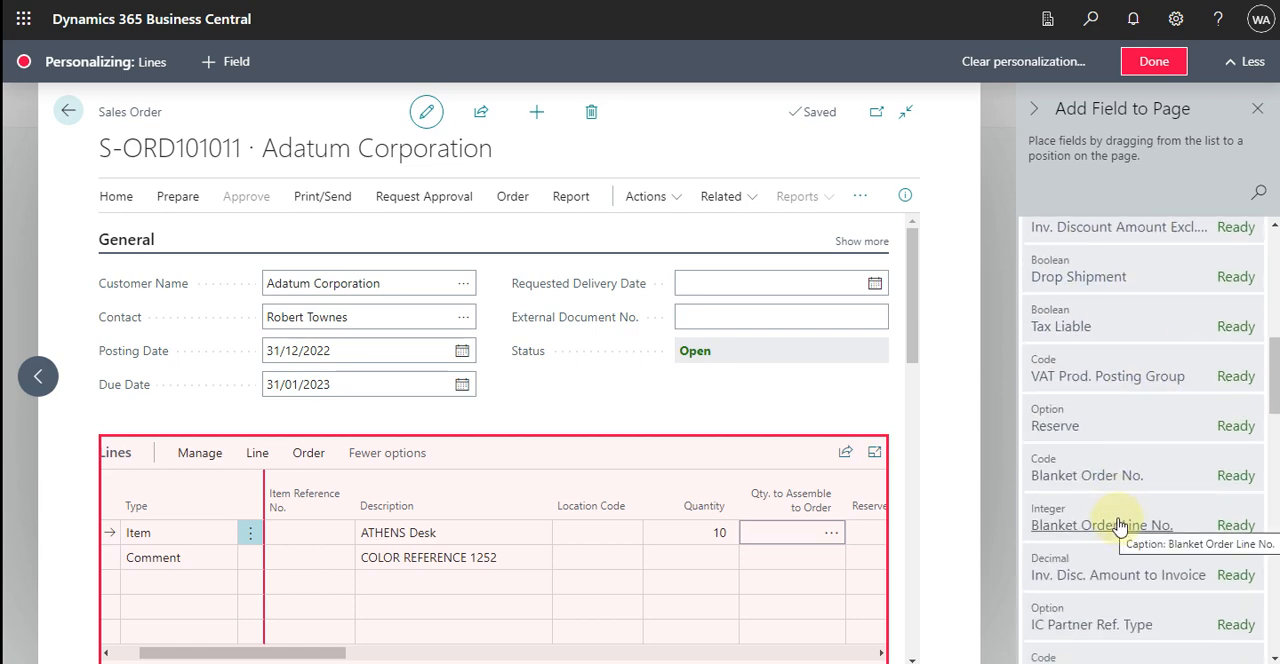
scroll(1122, 525, "down", 4)
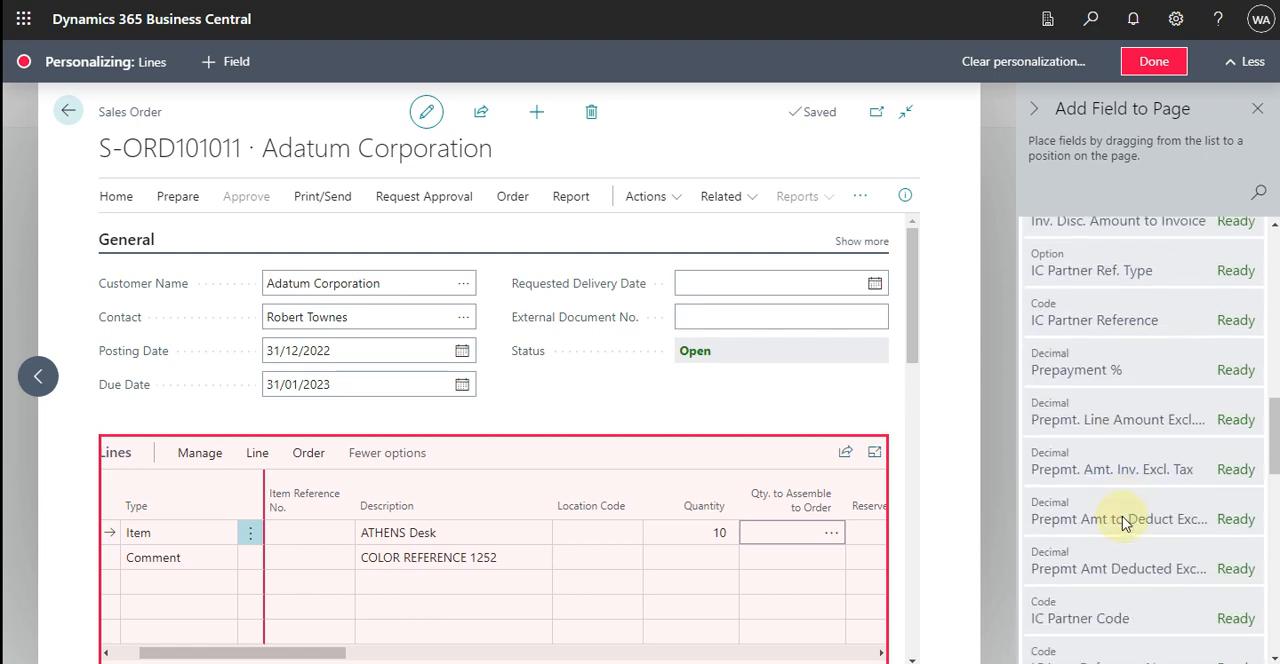
scroll(1122, 525, "down", 4)
scroll(1123, 525, "up", 5)
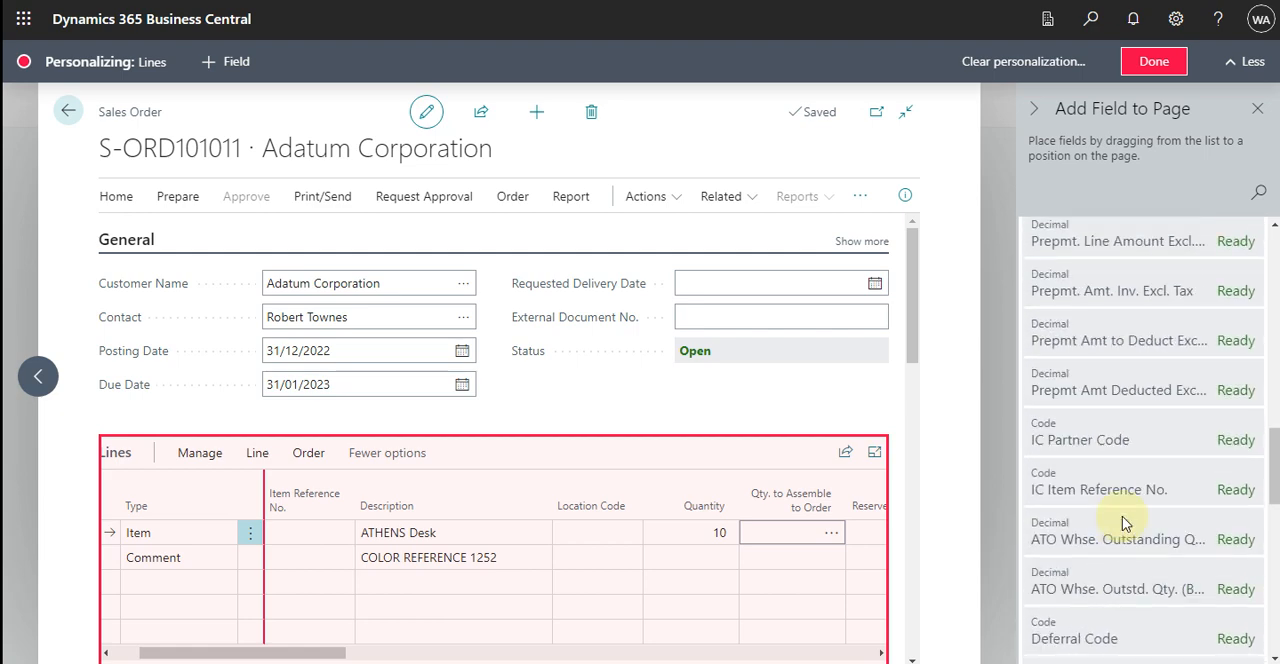
scroll(1124, 524, "up", 5)
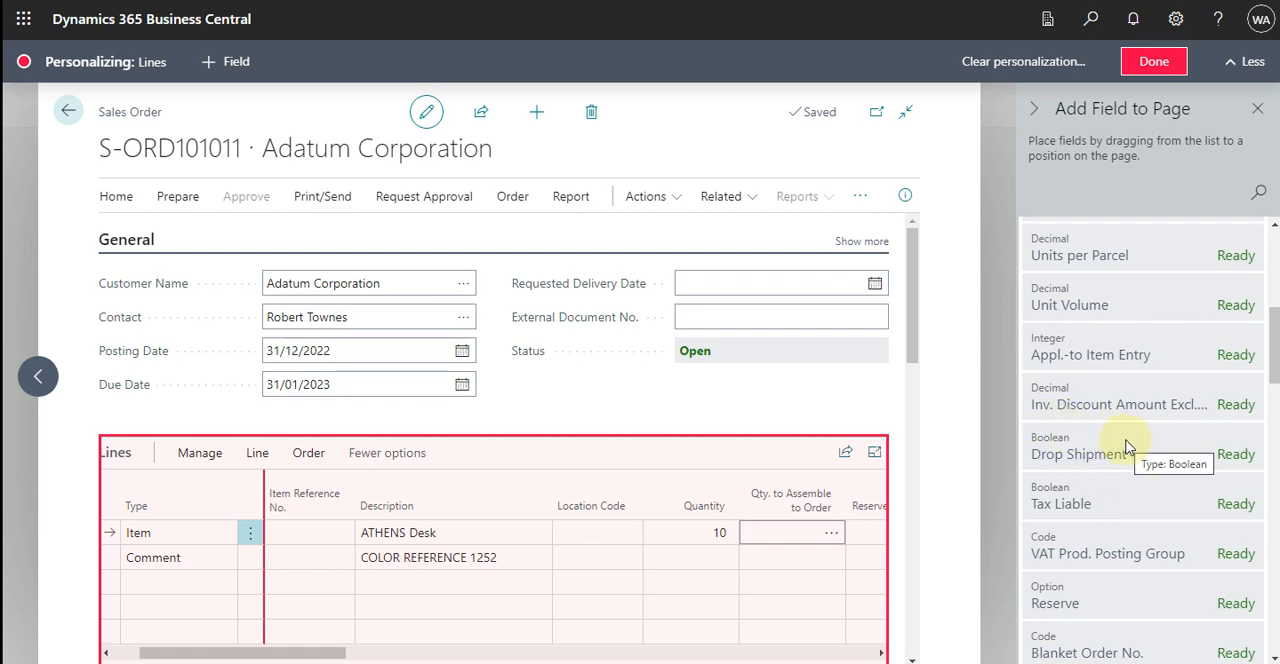
left_click_drag(320, 652, 474, 646)
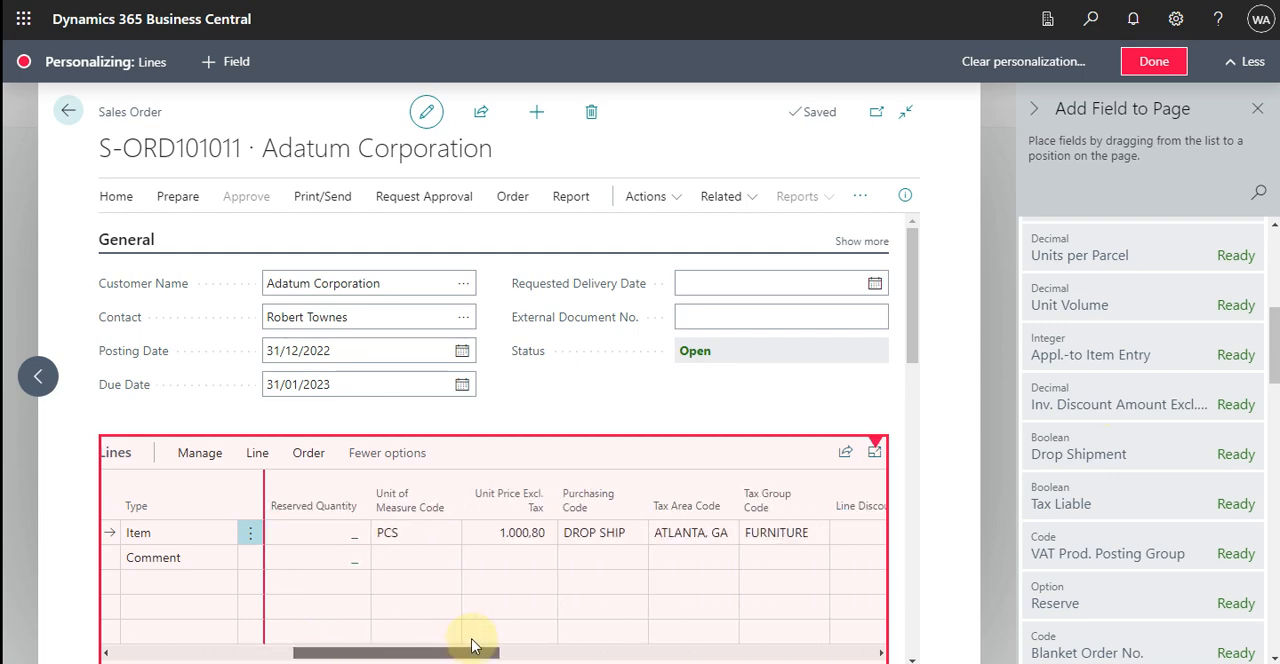
left_click_drag(474, 646, 474, 646)
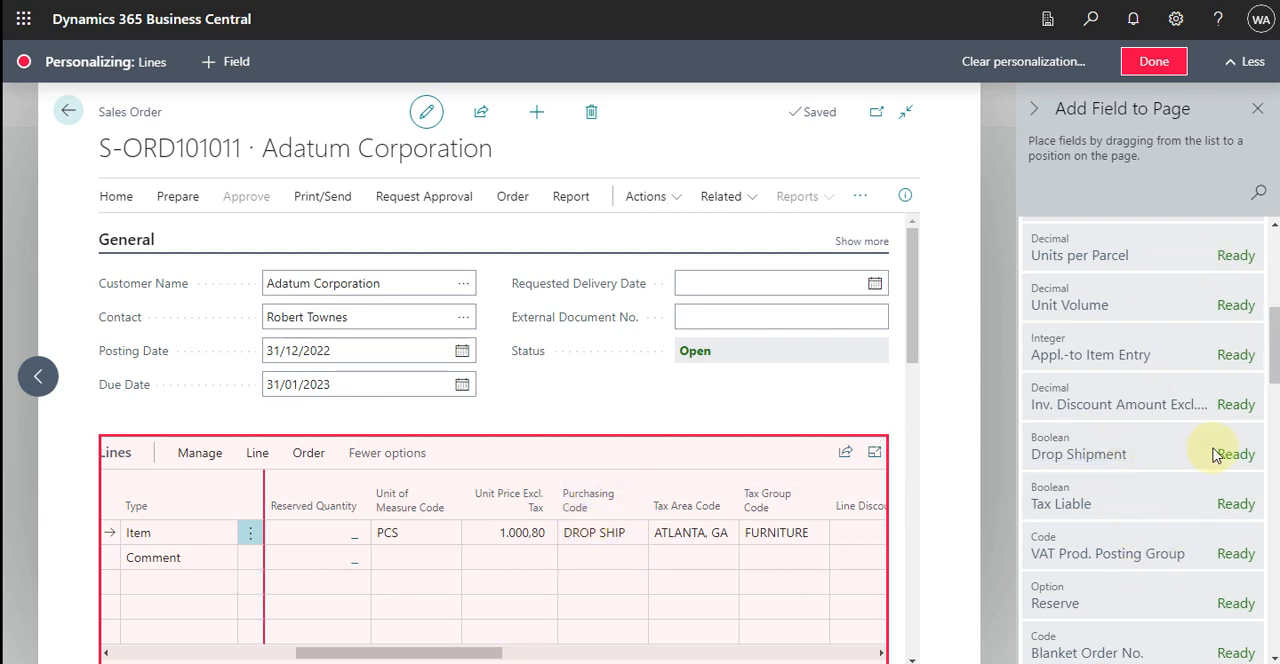
mouse_move(1197, 454)
left_mouse_down()
mouse_move(1131, 443)
mouse_move(977, 512)
mouse_move(854, 518)
mouse_move(807, 499)
mouse_move(871, 506)
mouse_move(880, 552)
left_mouse_up()
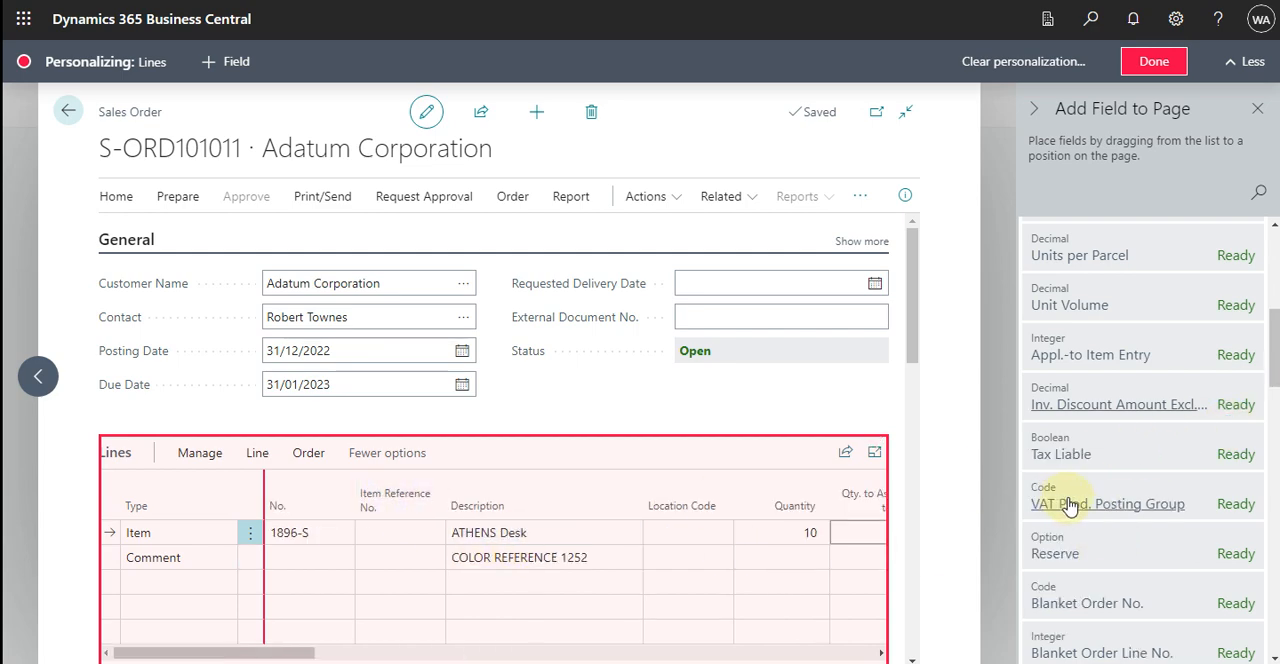
Add the Special Order field to the order lines as a column between Location Code and Quantity.
scroll(1066, 510, "down", 2)
scroll(1068, 512, "down", 8)
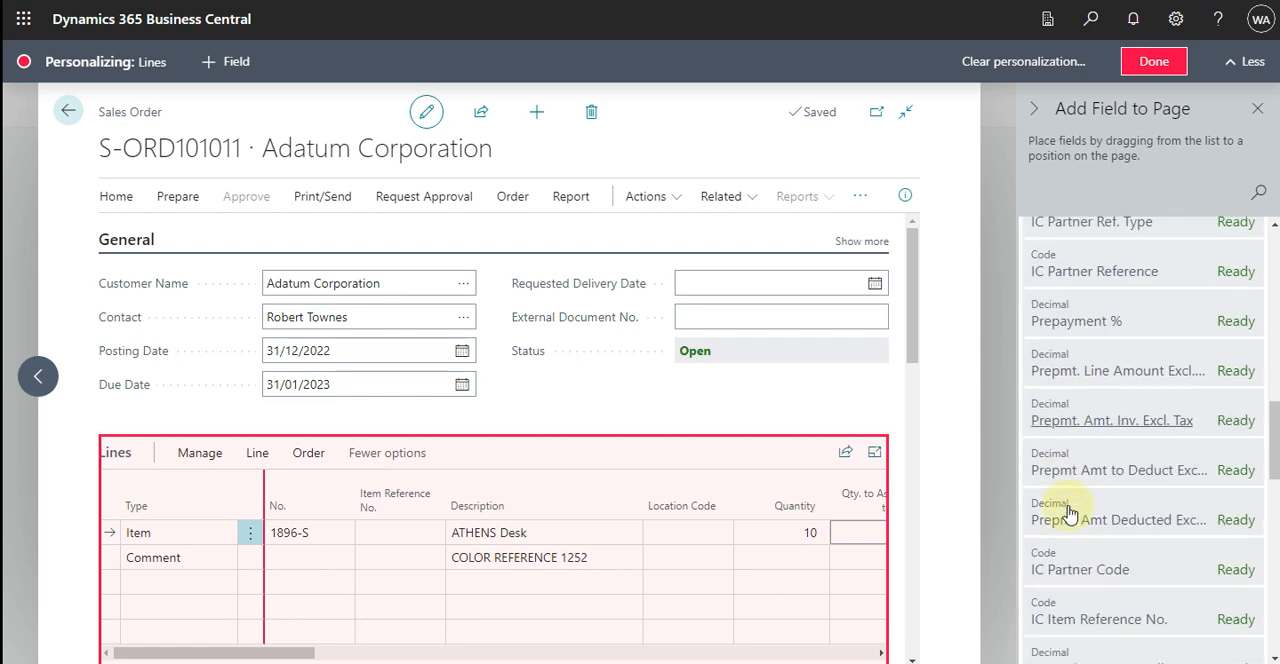
scroll(1068, 512, "down", 3)
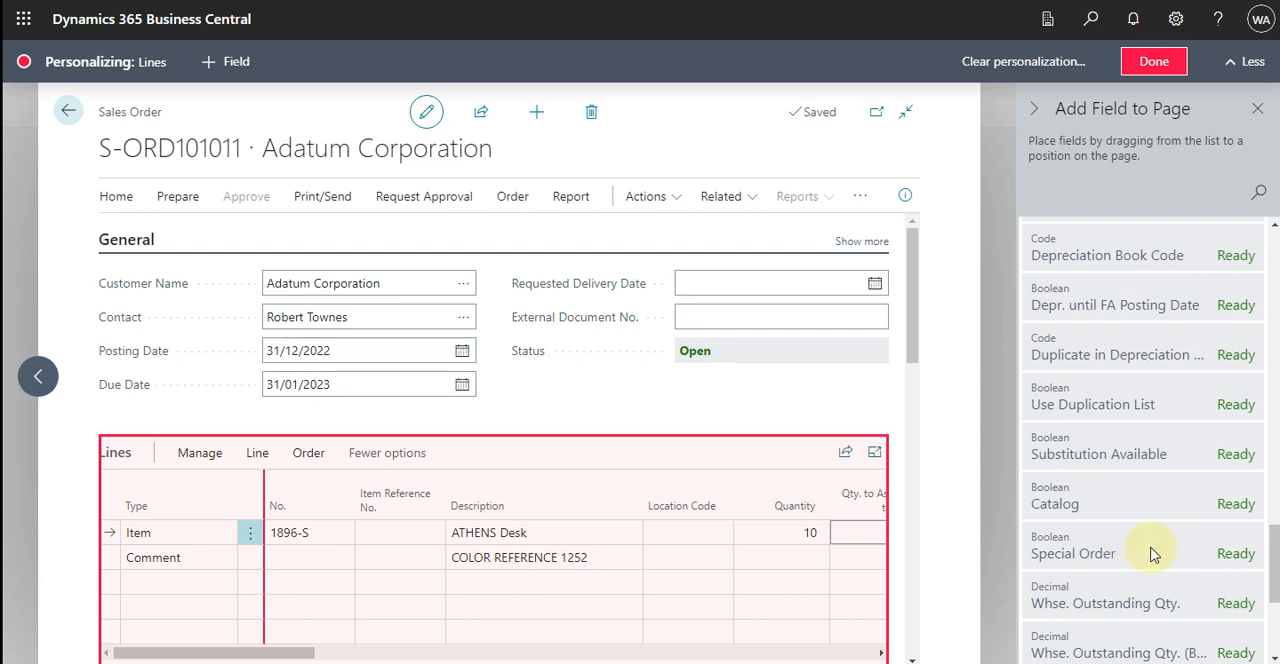
mouse_move(1152, 553)
left_mouse_down()
mouse_move(689, 535)
mouse_move(724, 517)
left_mouse_up()
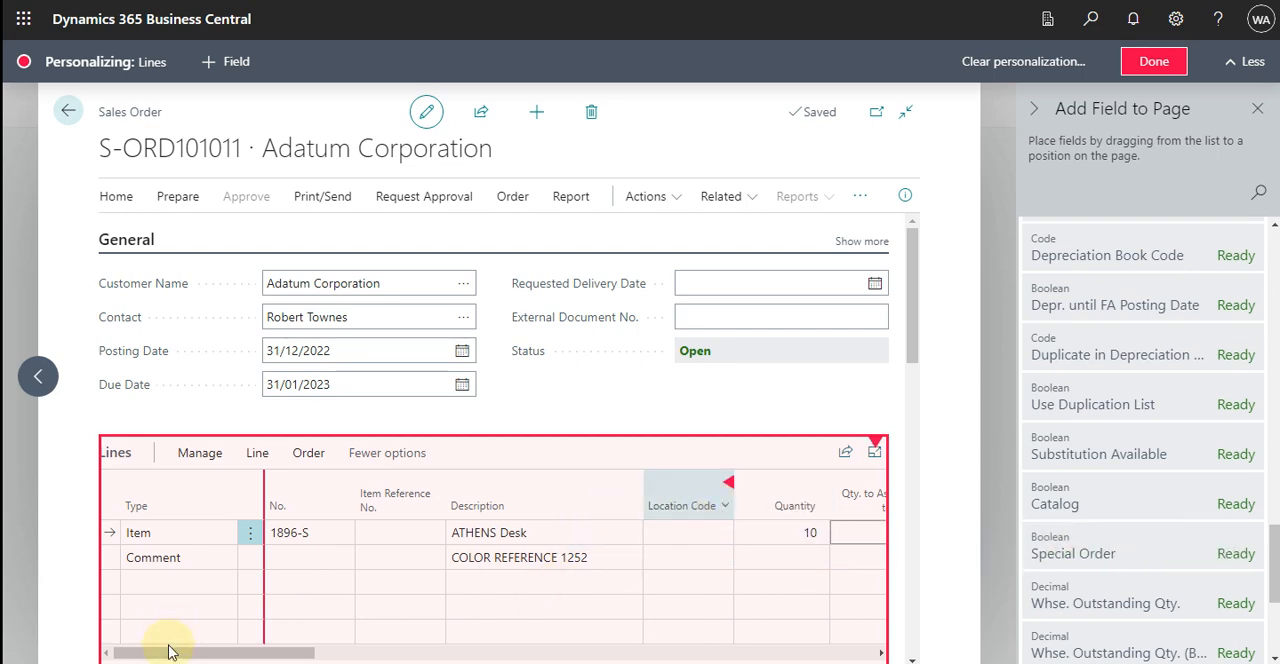
Move the Drop Shipment column in the order lines to directly after Unit Price Excl. Tax.
left_click_drag(303, 654, 588, 652)
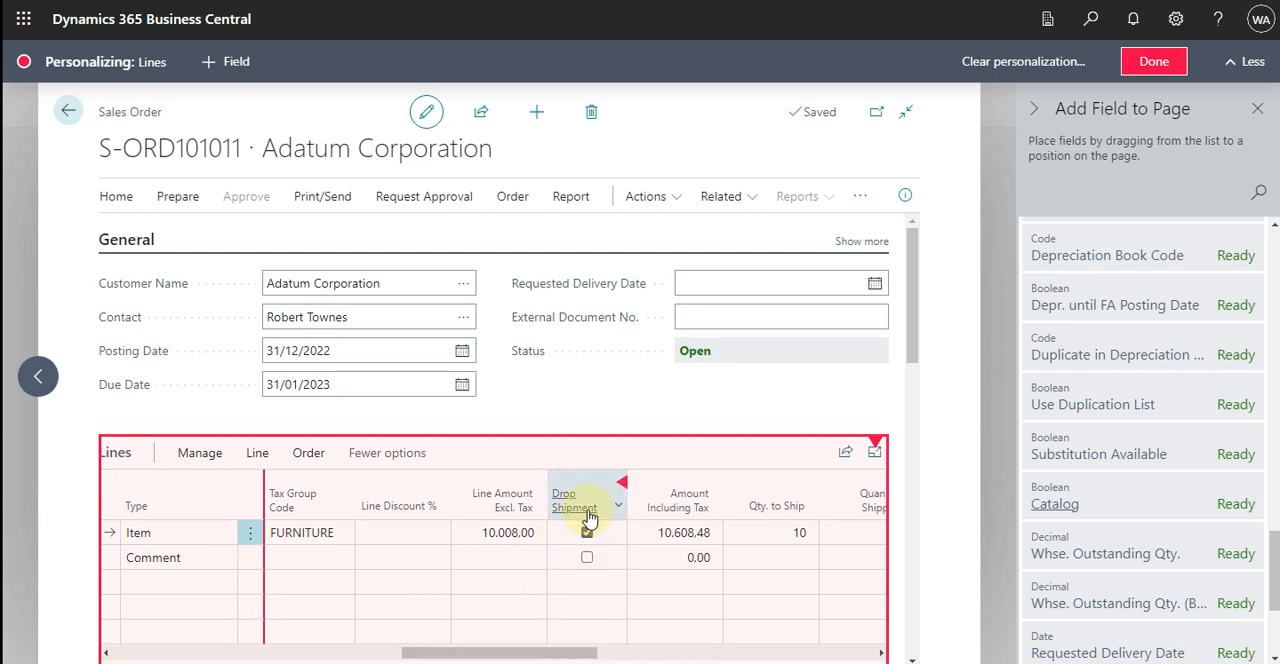
left_click_drag(591, 498, 310, 503)
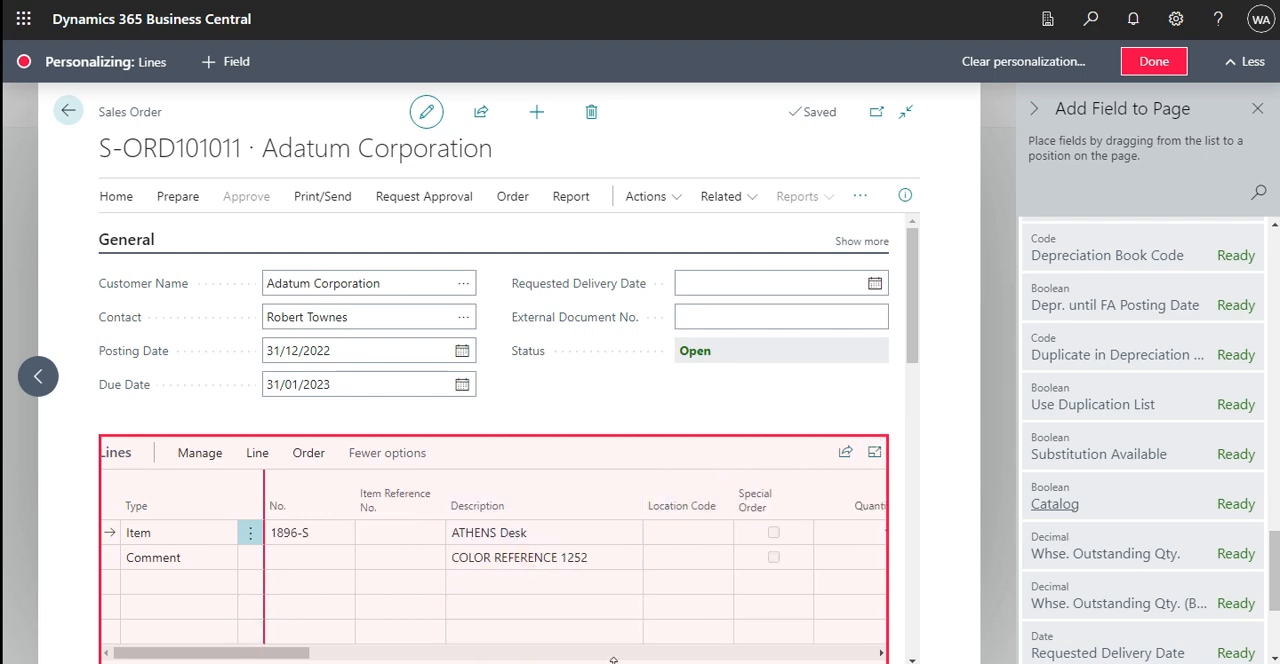
left_click_drag(291, 651, 399, 651)
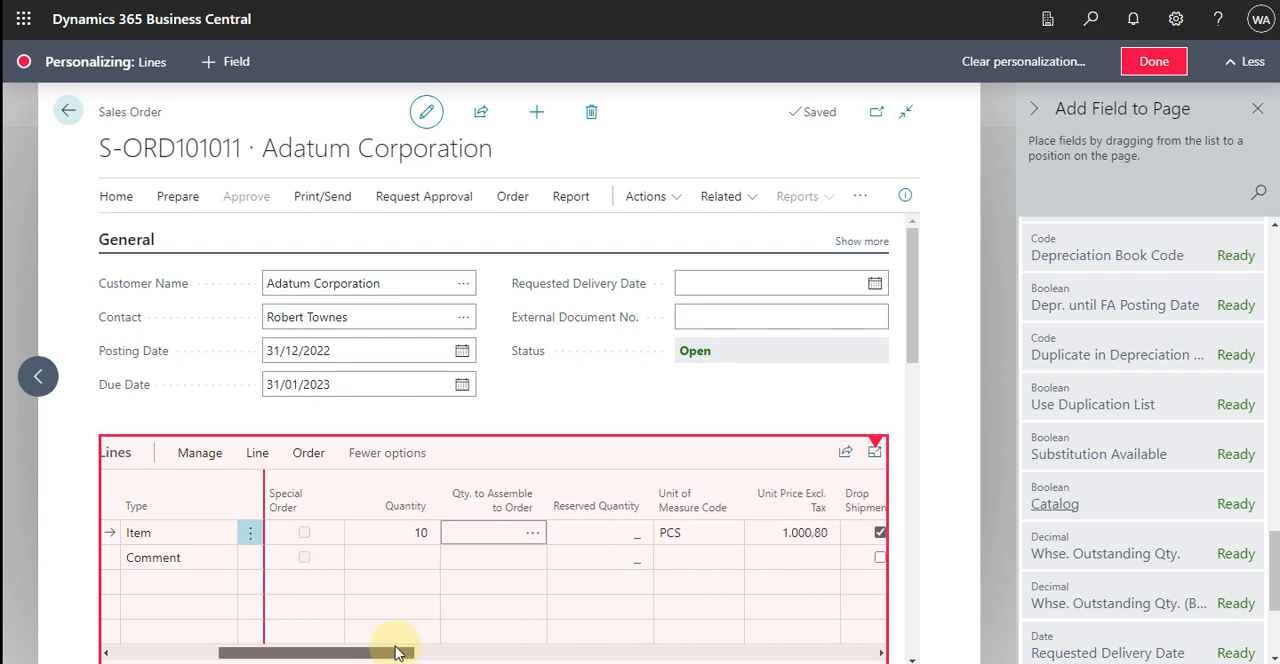
Move the Special Order column in the order lines to between Unit Price Excl. Tax and Drop Shipment.
mouse_move(325, 508)
left_mouse_down()
mouse_move(674, 528)
mouse_move(809, 506)
mouse_move(519, 500)
left_mouse_up()
left_click_drag(452, 505, 409, 509)
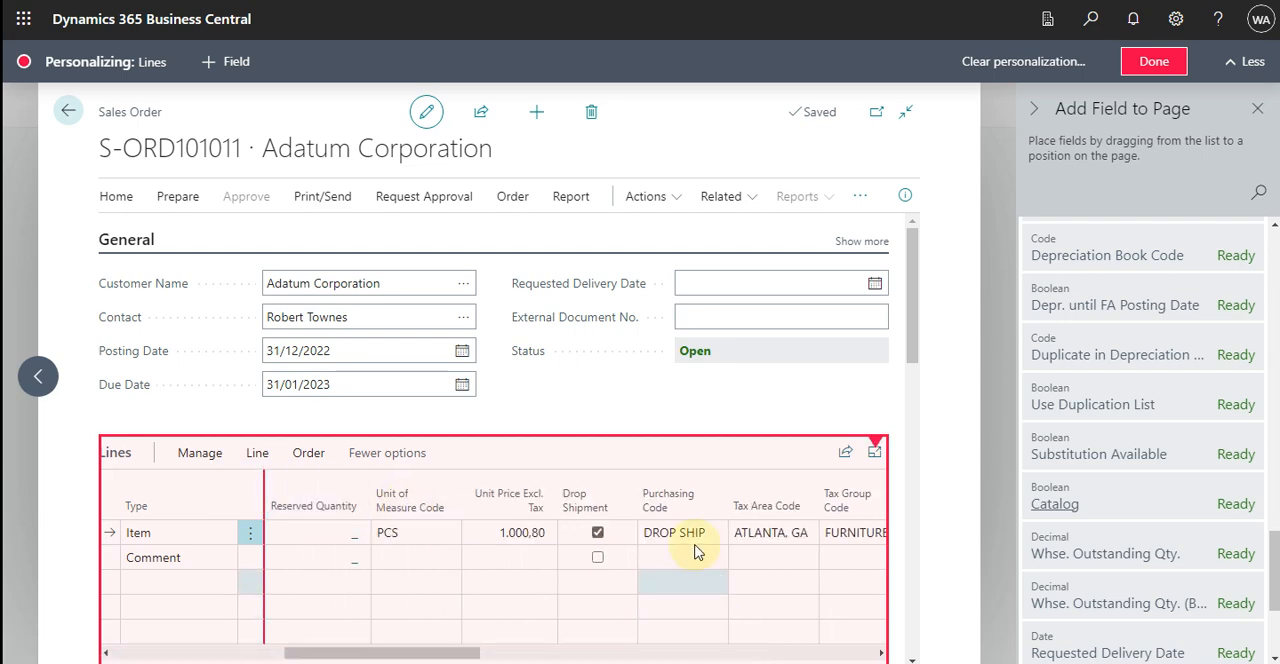
left_click_drag(415, 654, 308, 650)
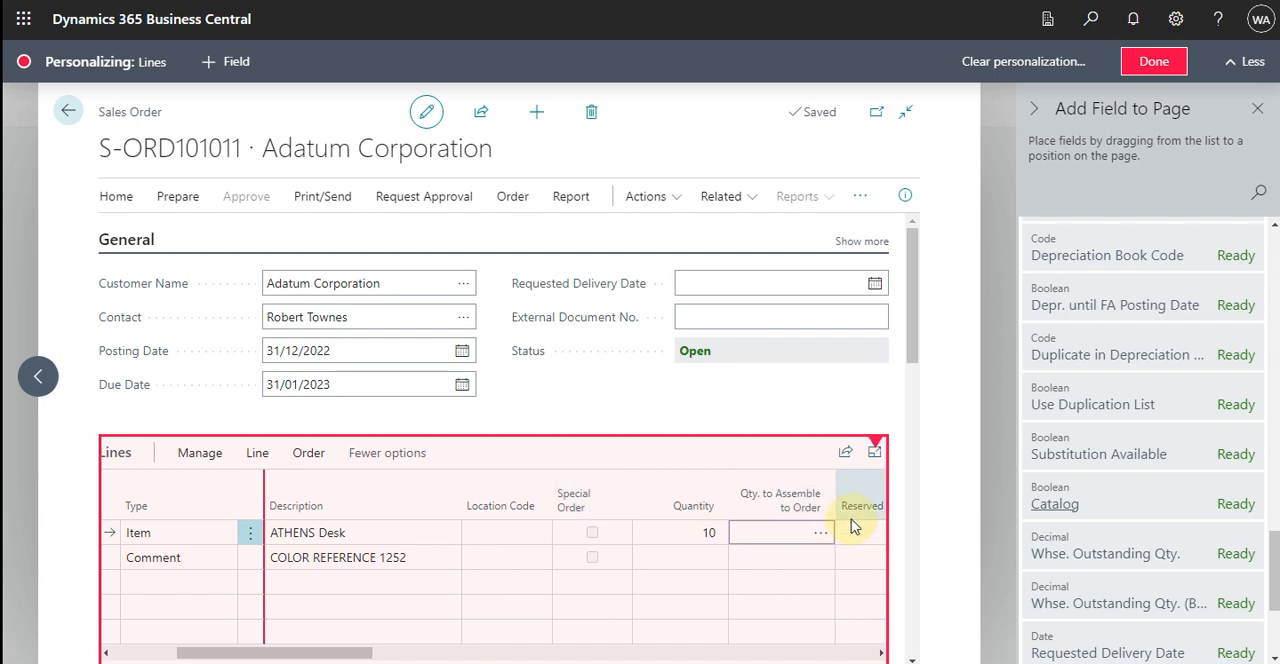
left_click_drag(854, 527, 852, 526)
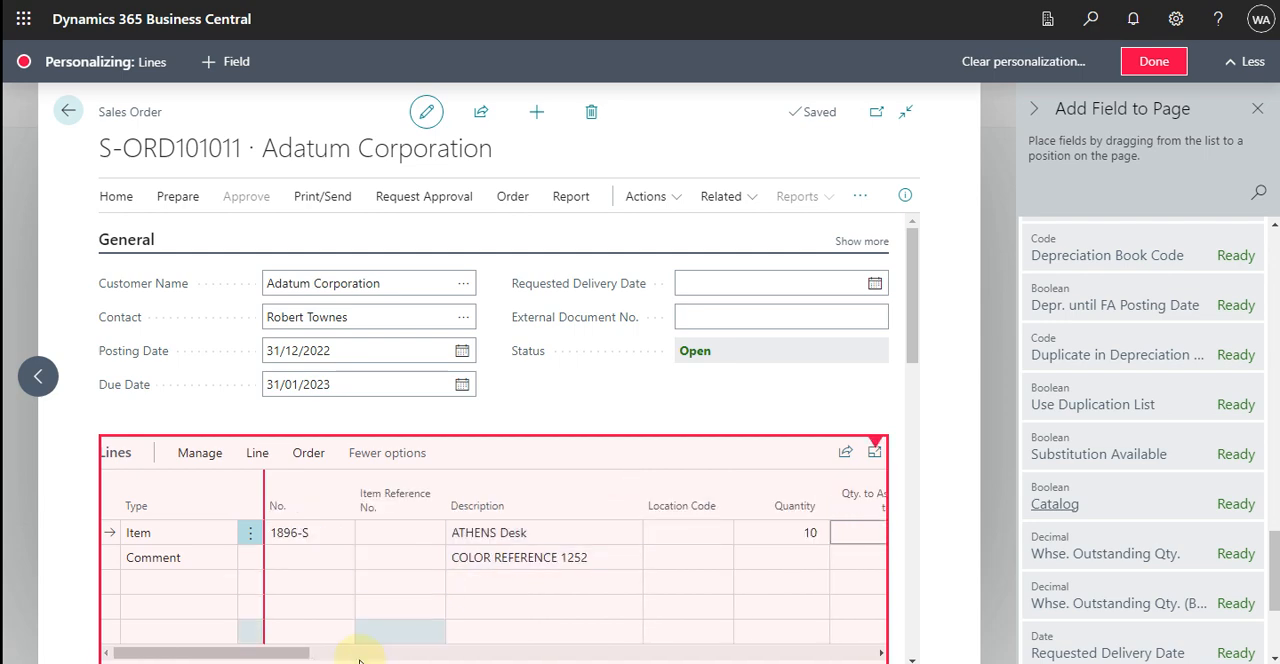
left_click_drag(294, 651, 325, 654)
left_click_drag(427, 655, 450, 655)
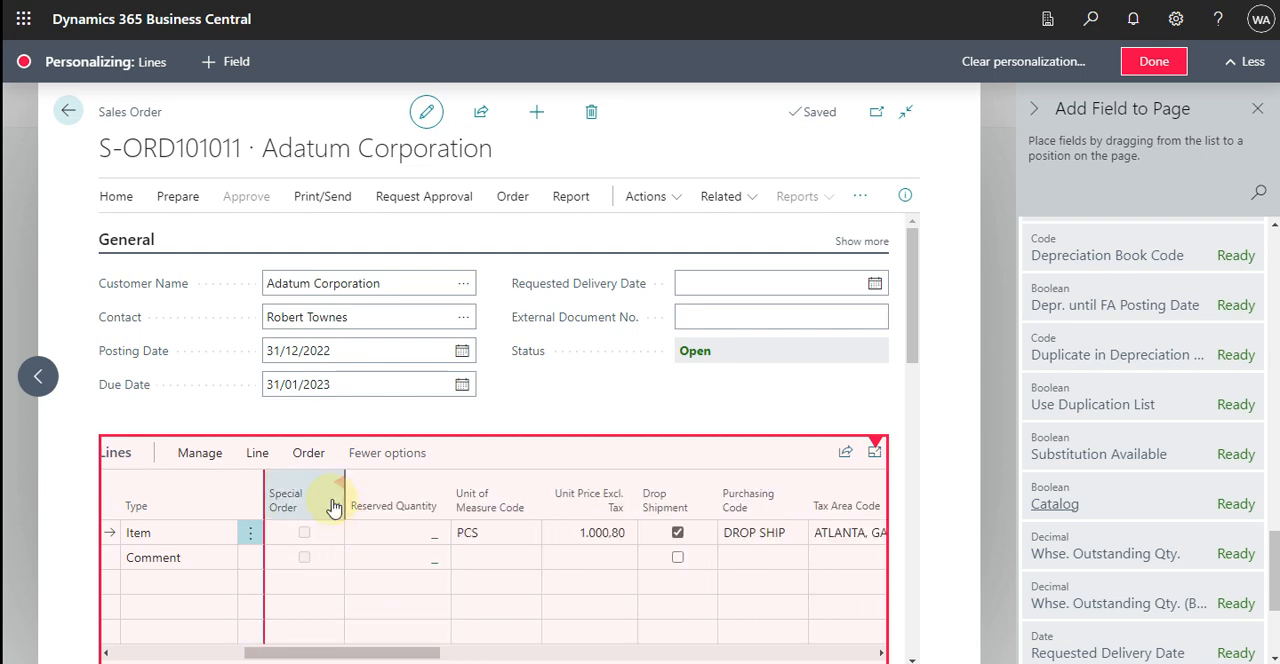
left_click_drag(322, 500, 615, 510)
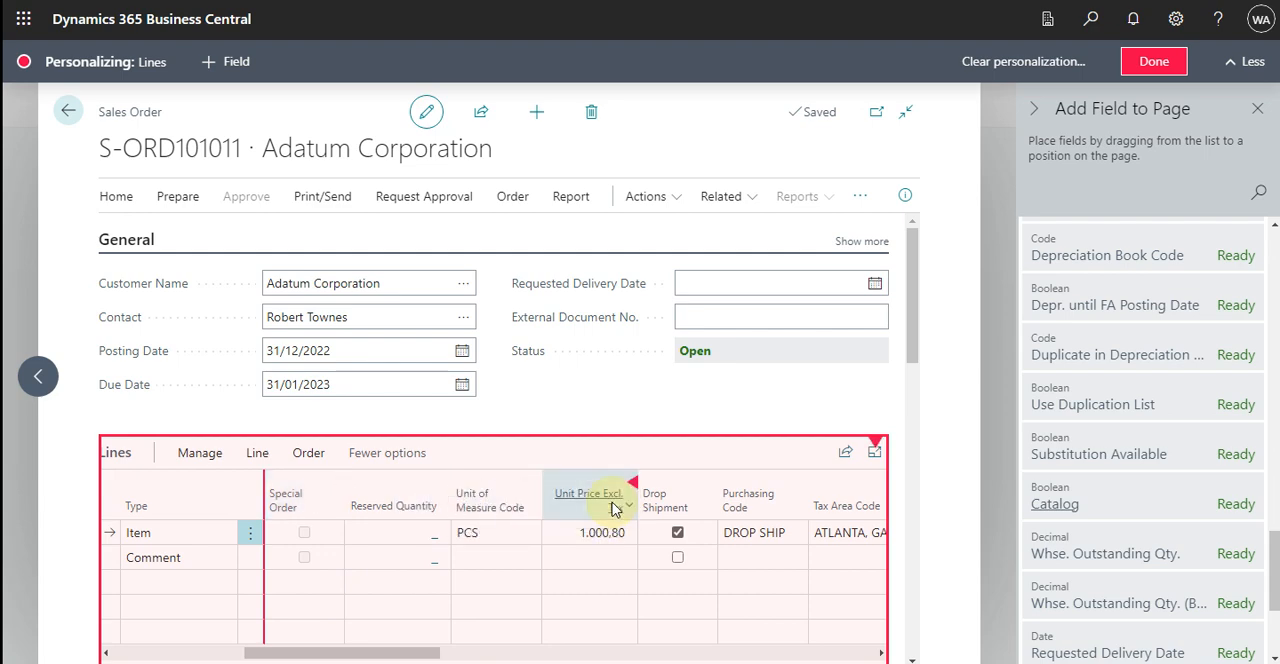
left_click(878, 655)
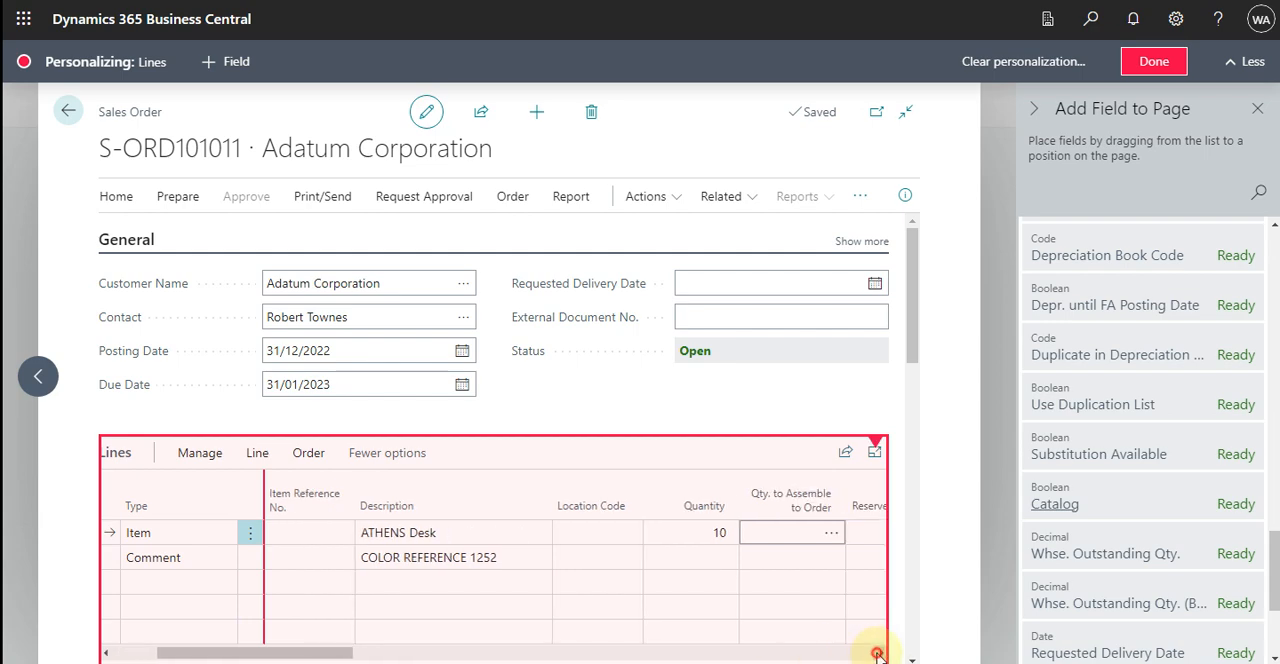
left_click(878, 655)
left_click(878, 655)
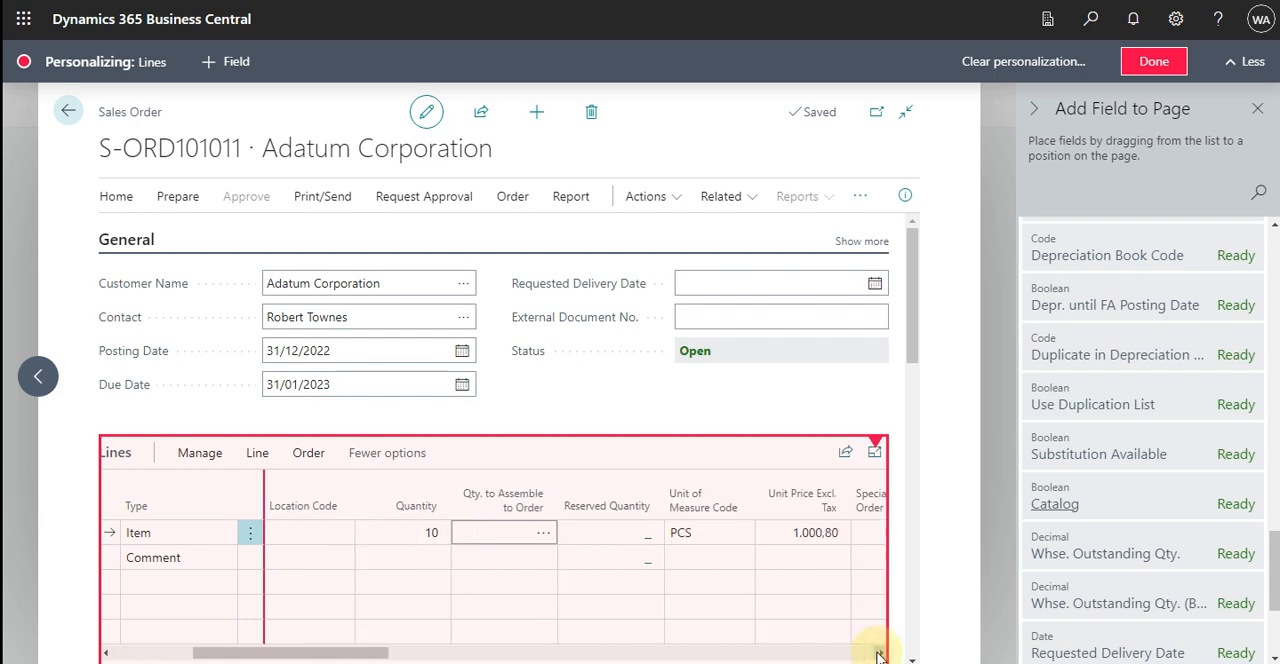
left_click_drag(368, 654, 470, 660)
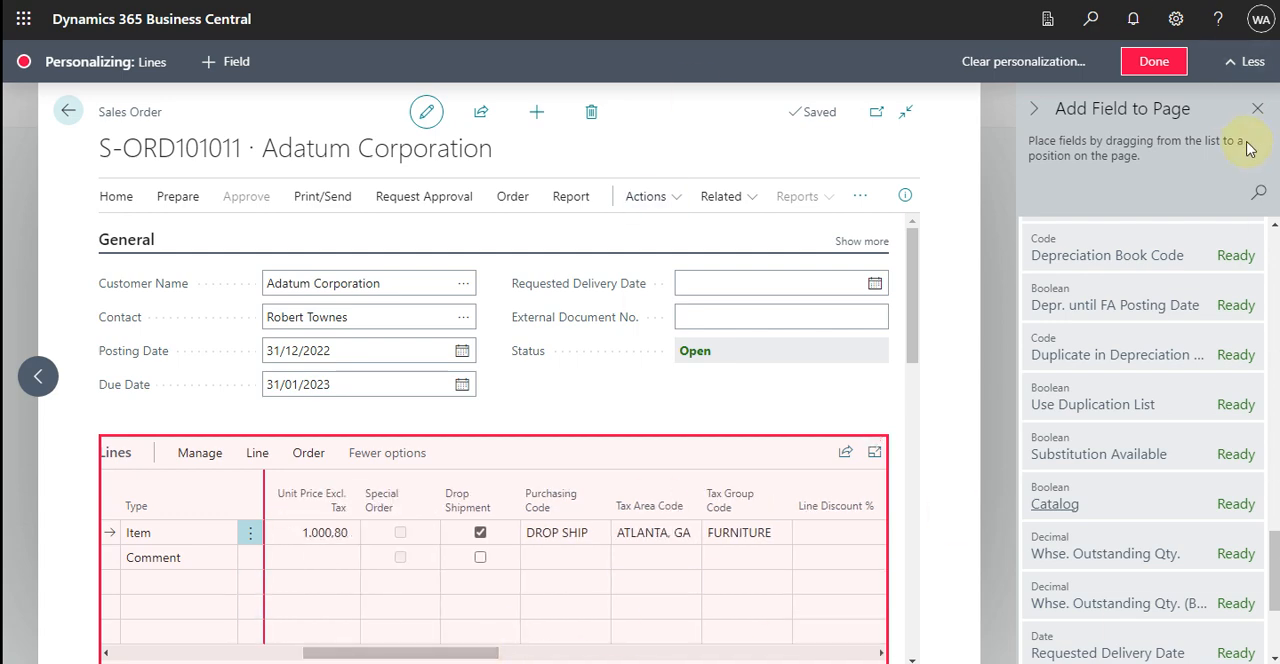
Finish personalizing the sales order page and review the Special Order and Drop Shipment columns in the order lines.
left_click(1157, 62)
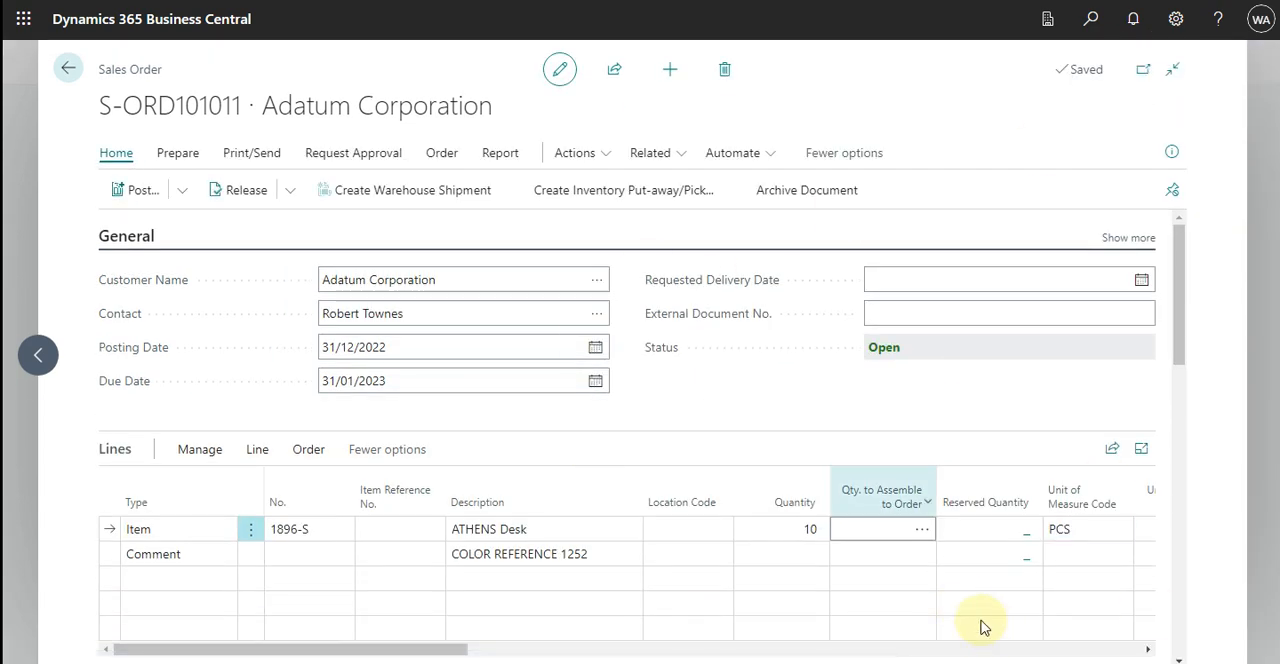
left_click_drag(420, 655, 625, 658)
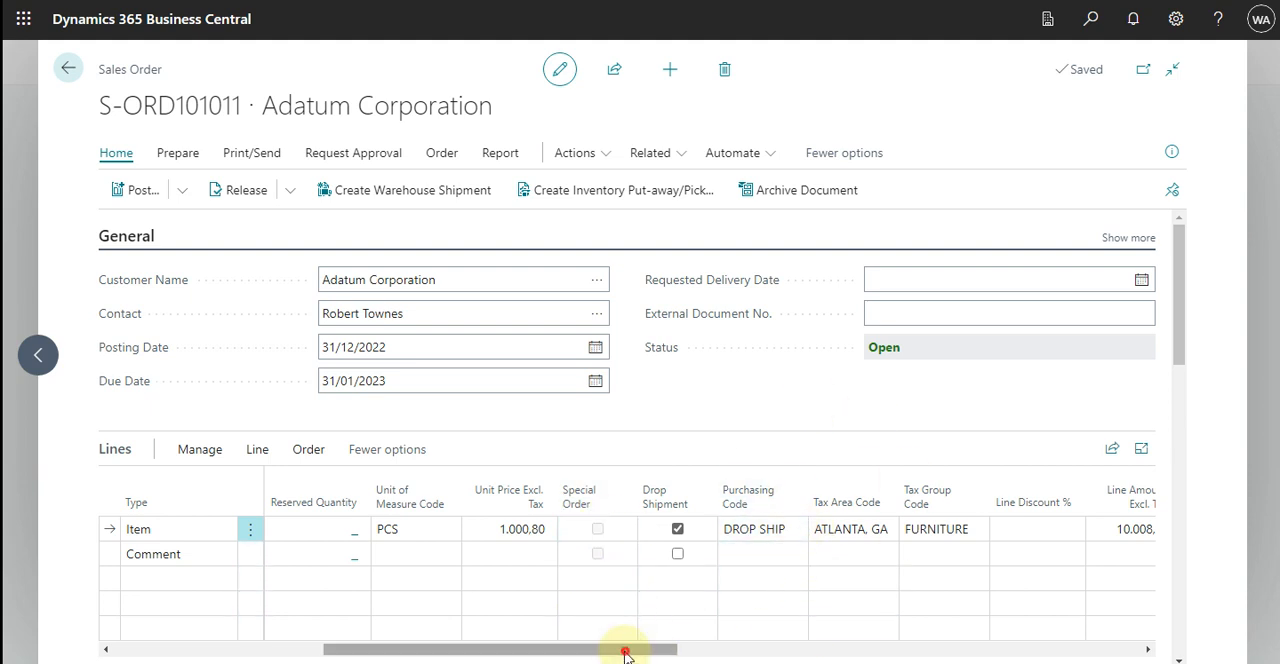
left_click(114, 649)
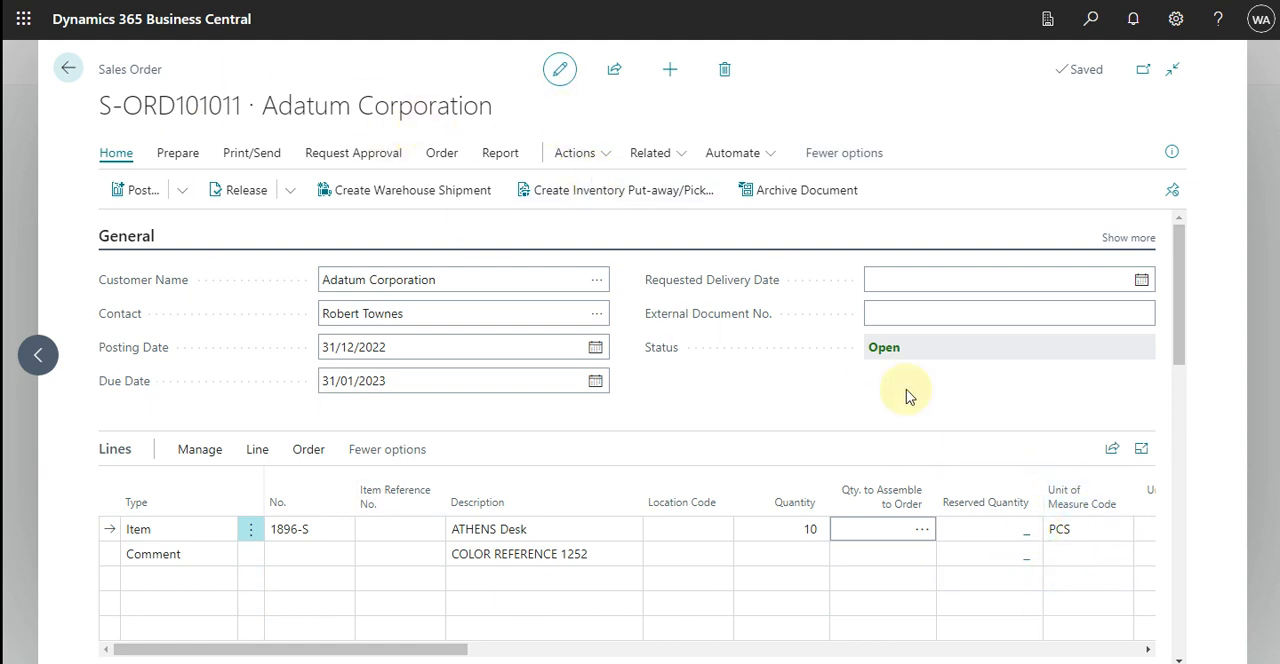
Create a new sales order for the customer Adatum Corporation.
left_click(677, 69)
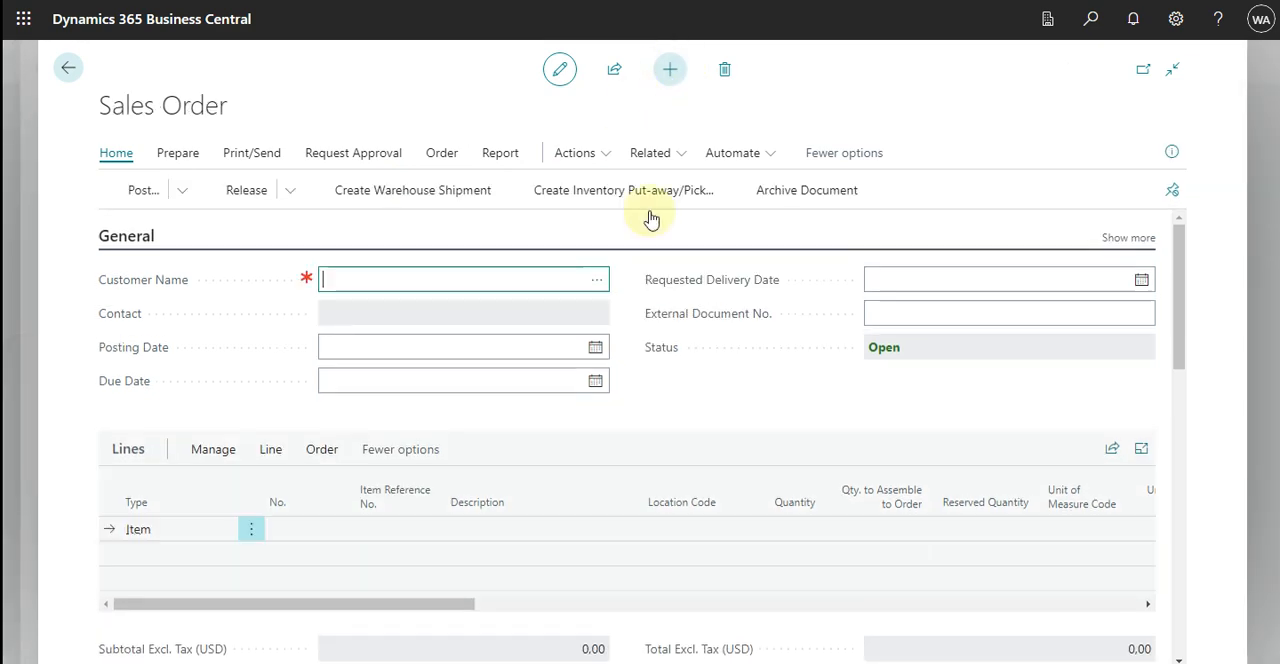
left_click(595, 289)
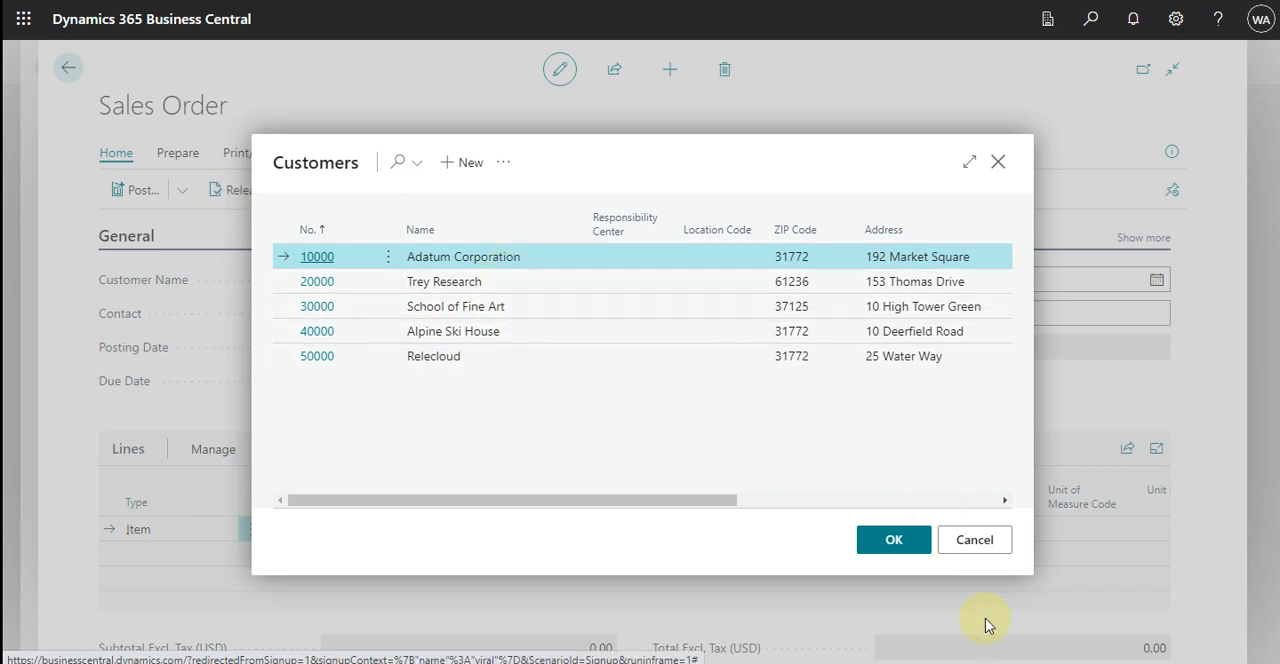
left_click(886, 541)
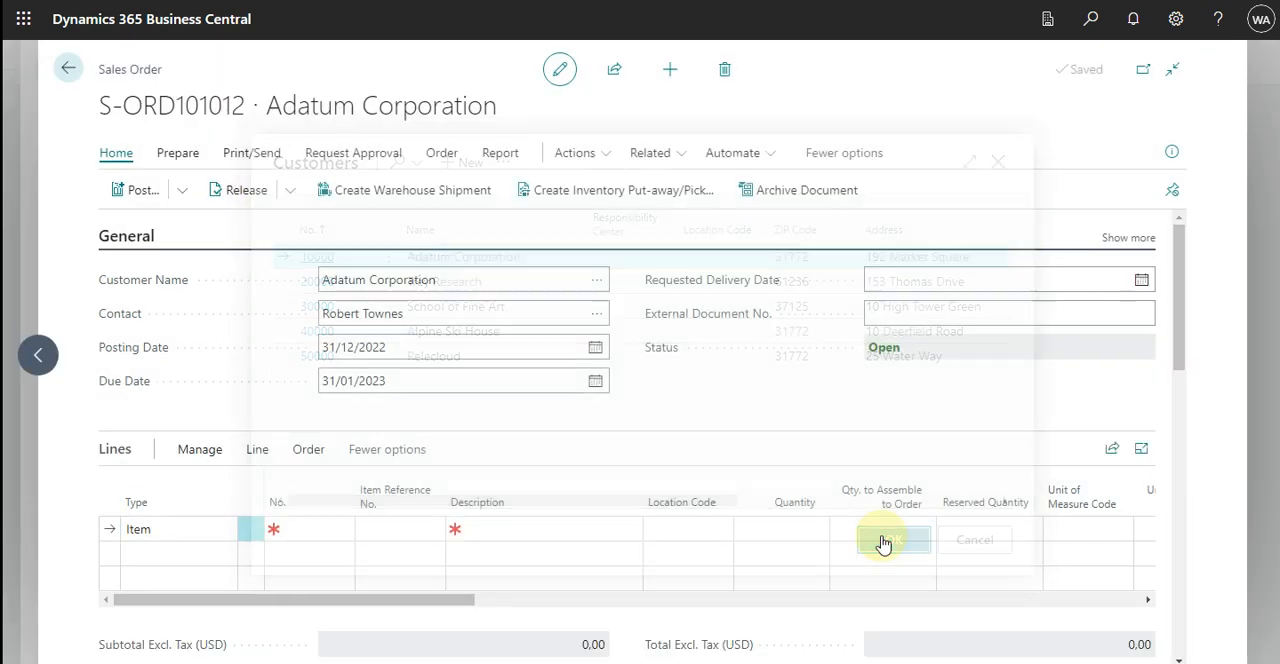
Add item 1900-S, PARIS Guest Chair, black, to the first order line with a quantity of 2.
left_click(300, 530)
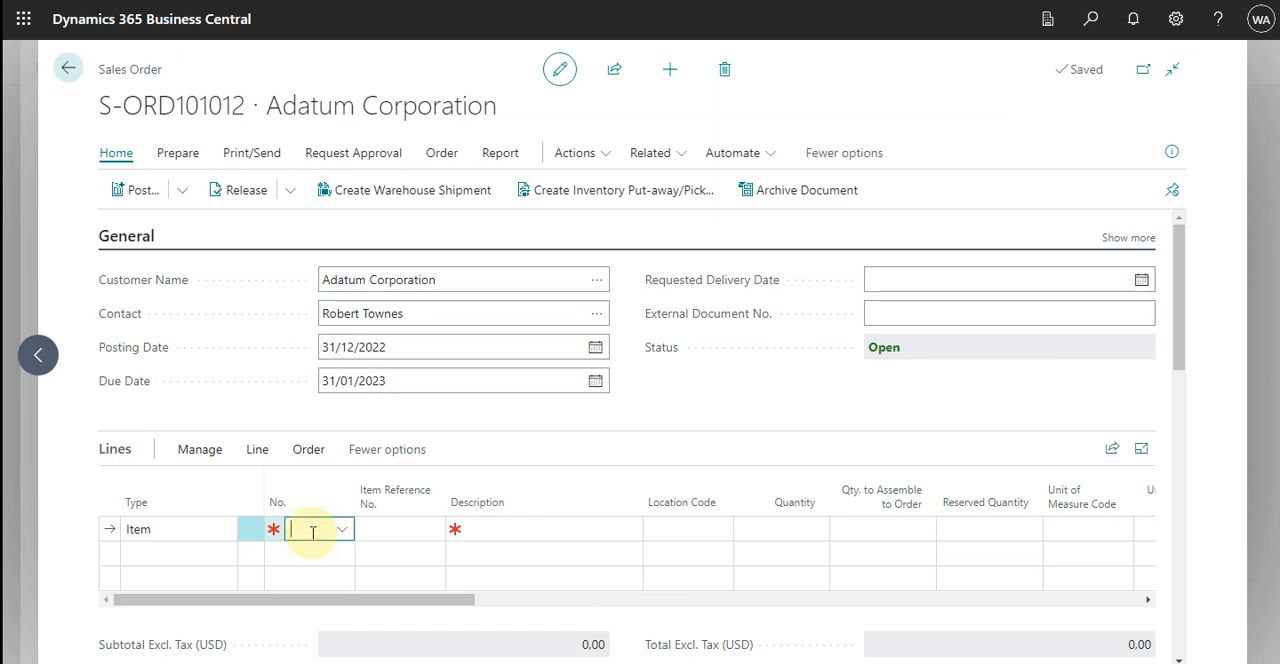
left_click(343, 533)
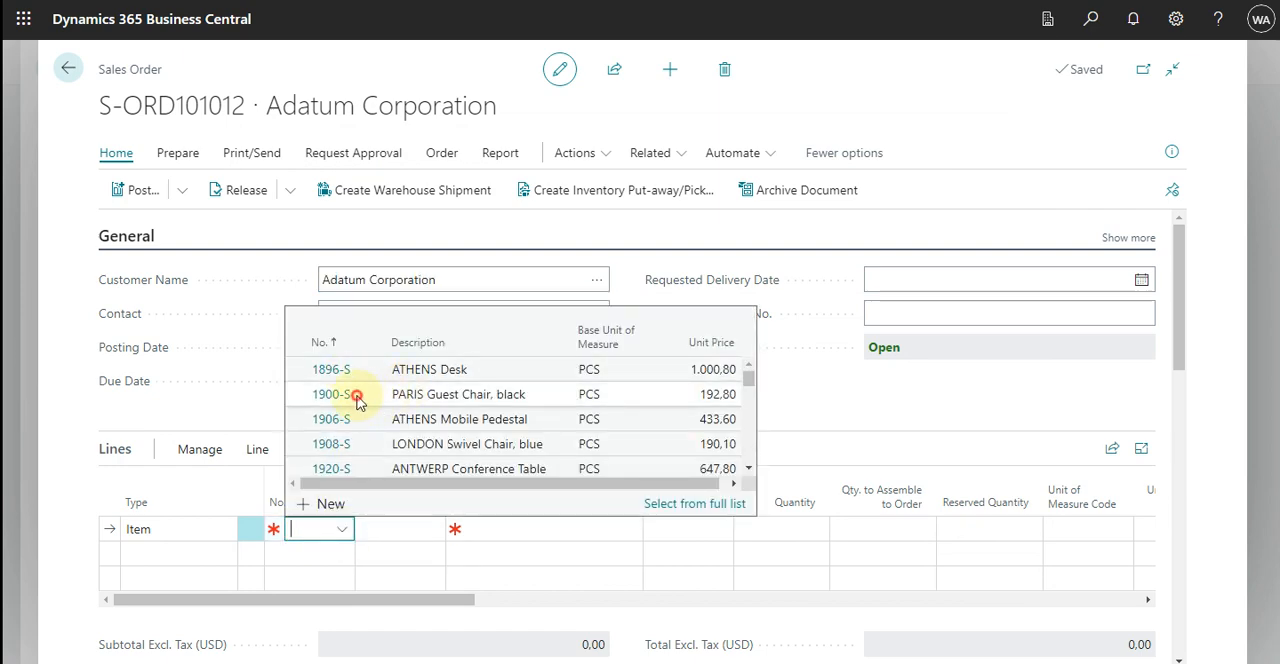
left_click(357, 397)
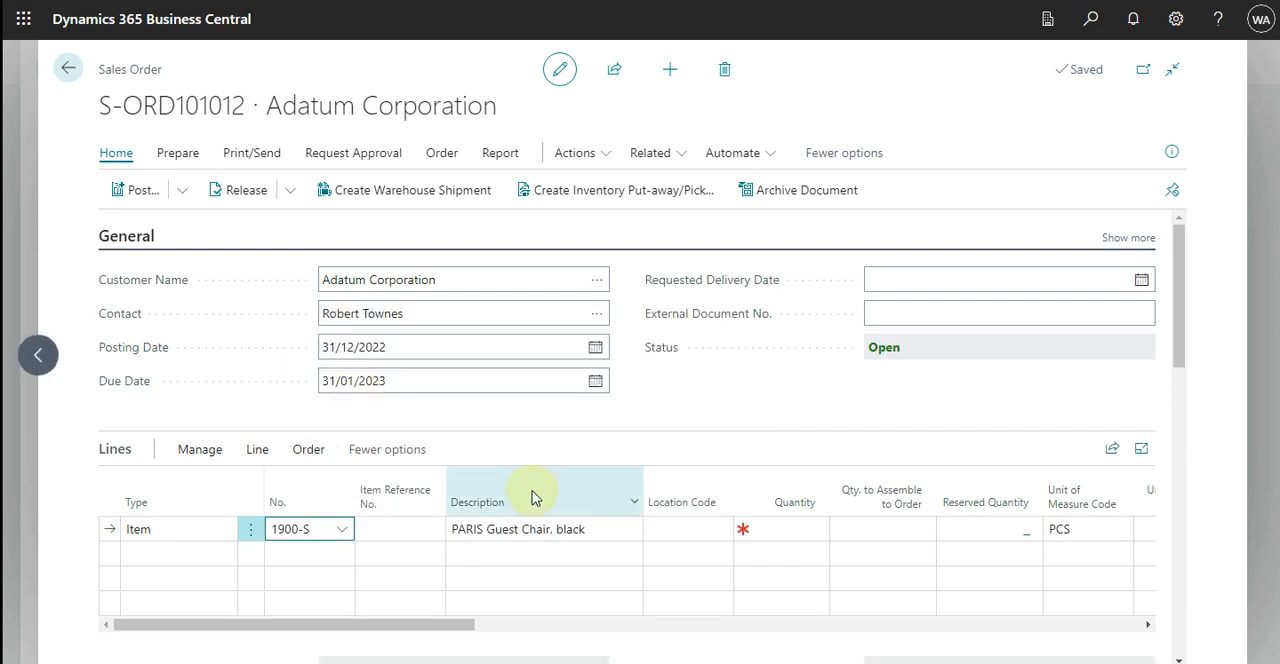
left_click(797, 532)
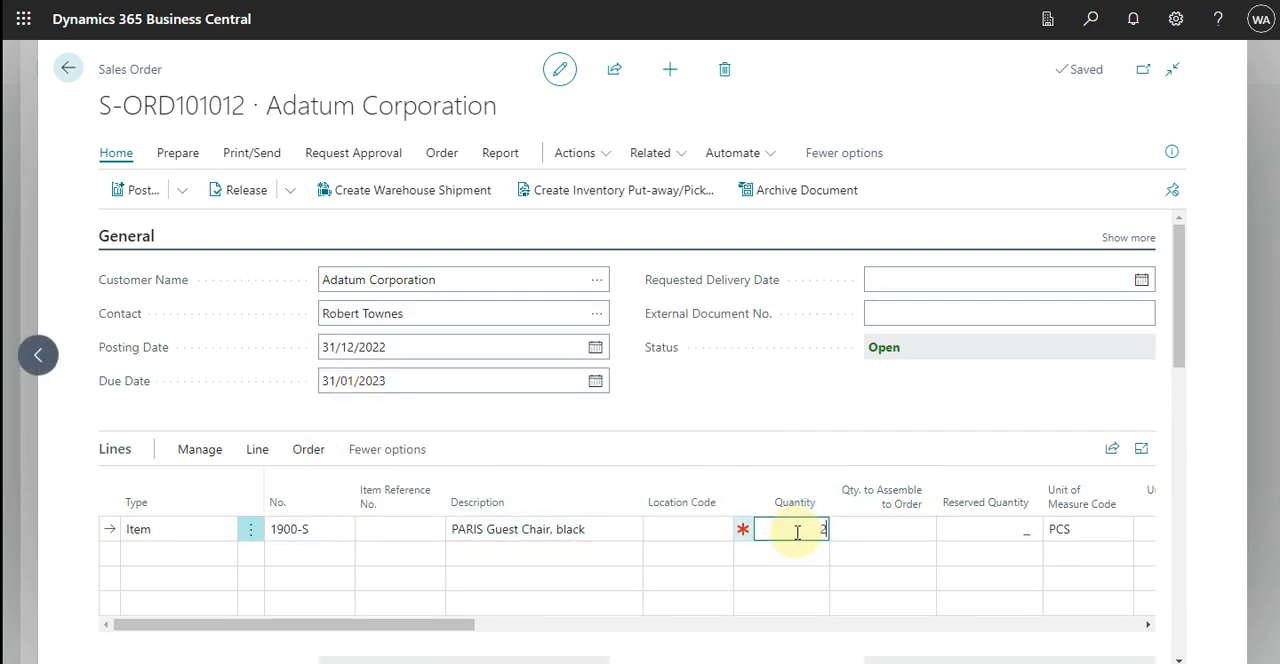
type("2")
key("Tab")
key("Tab")
key("Tab")
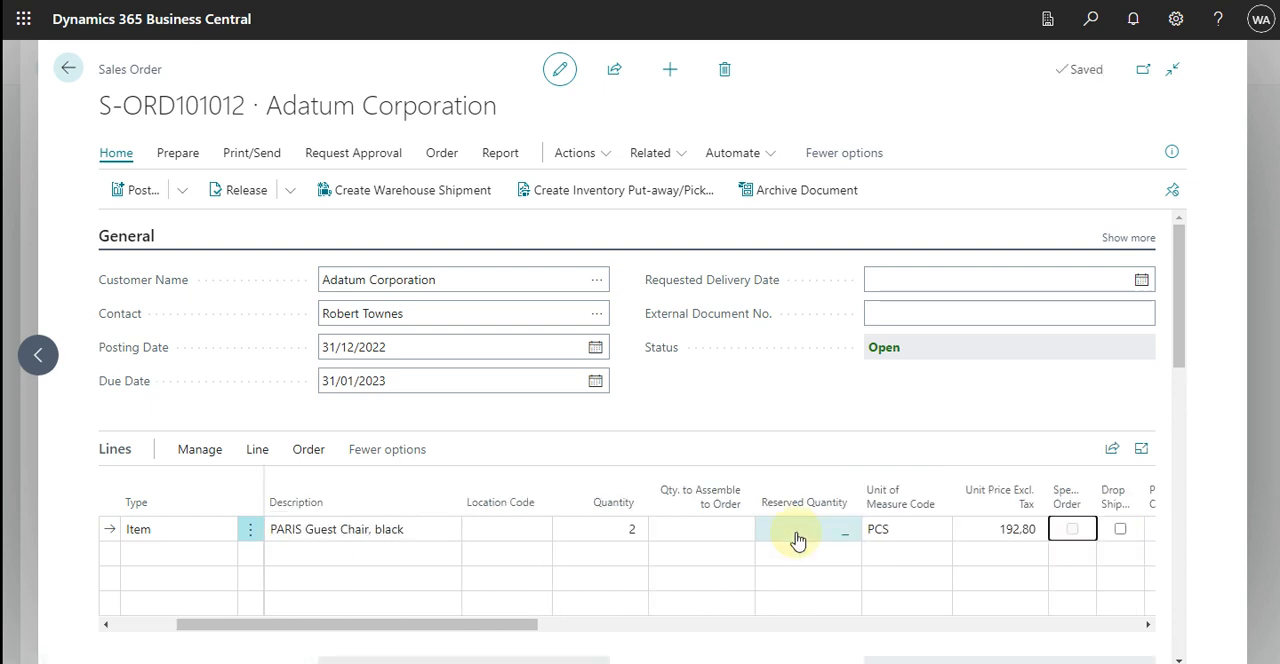
key("shift+Tab")
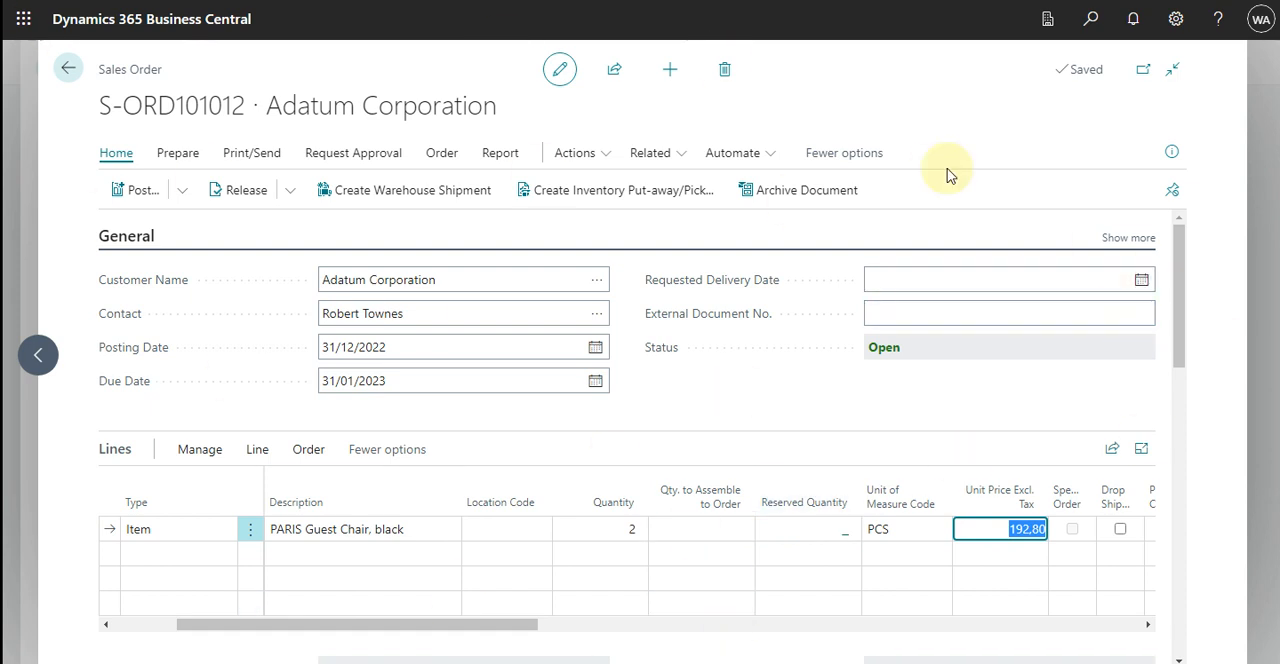
Close both sales orders and open the list of purchase orders.
left_click(66, 72)
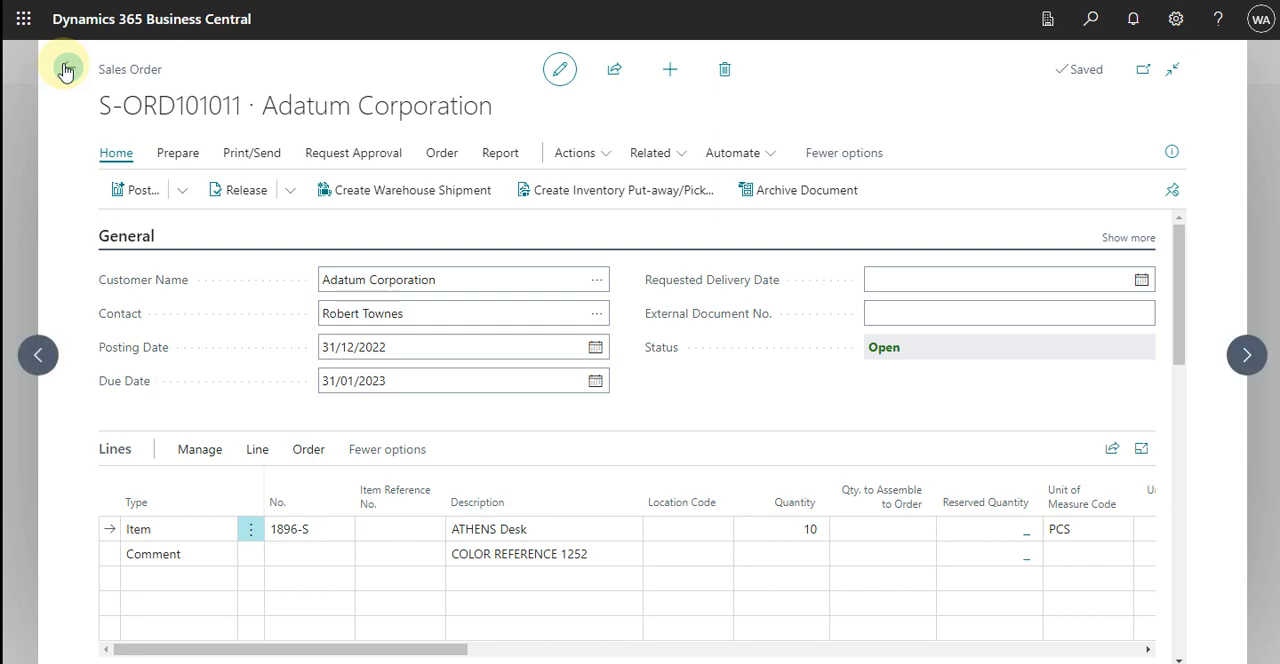
left_click(66, 72)
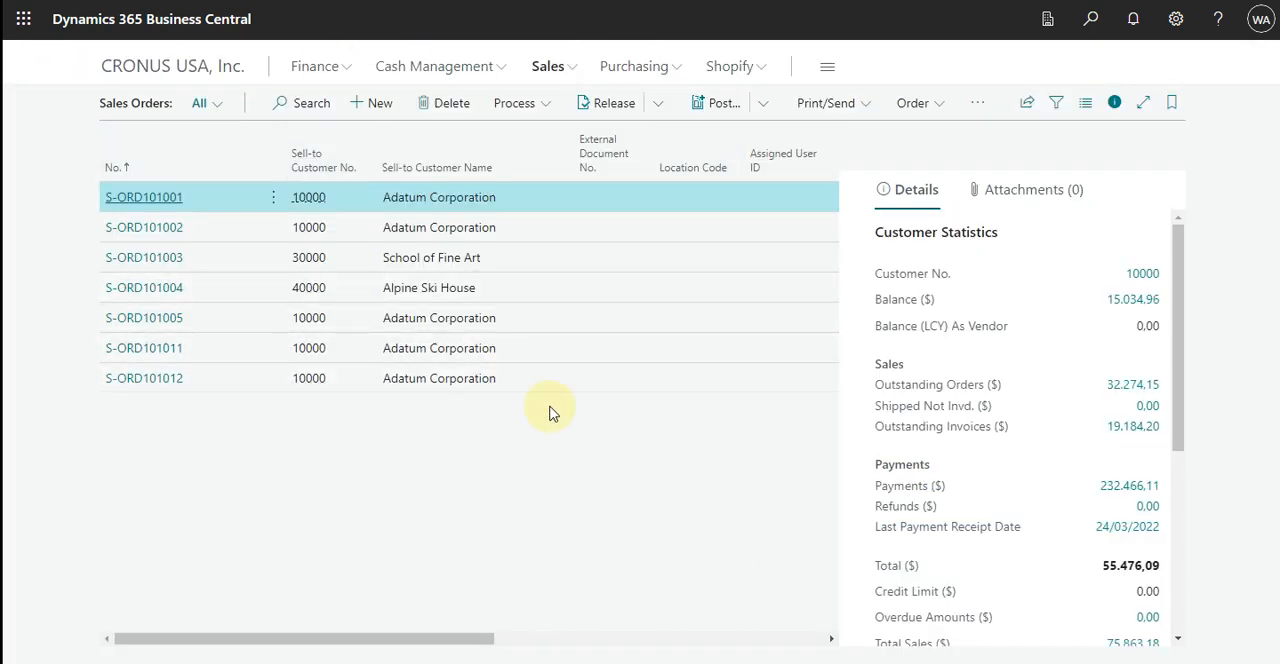
left_click(677, 72)
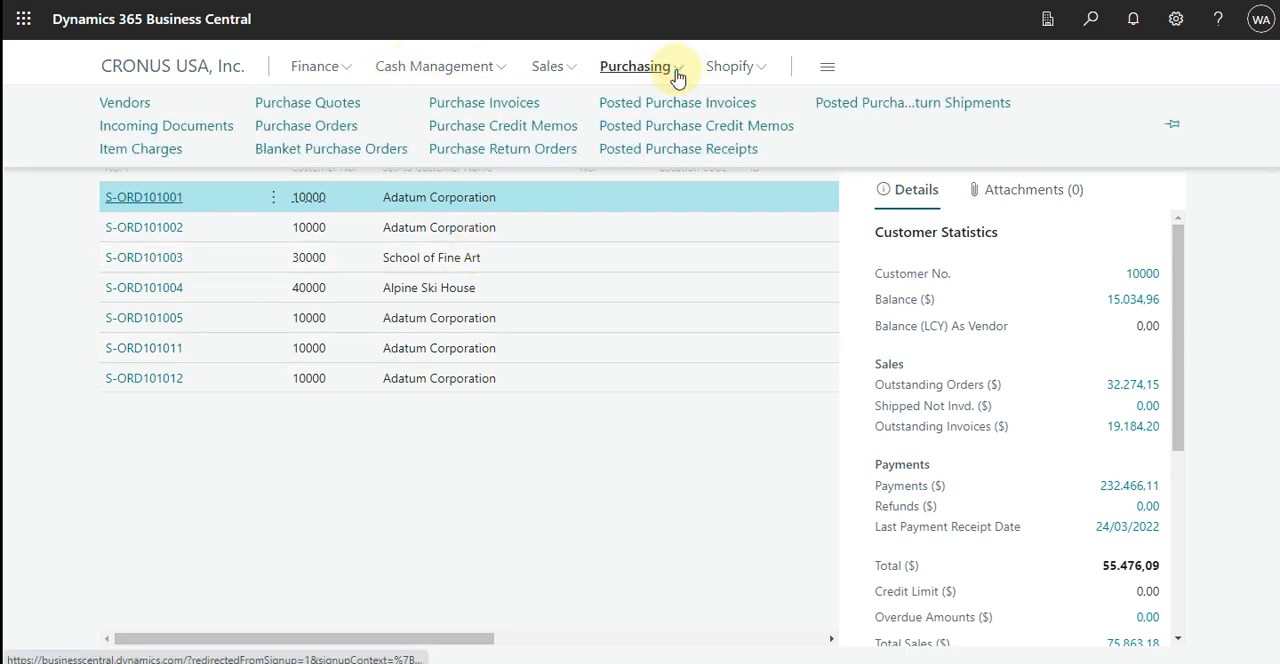
left_click(336, 131)
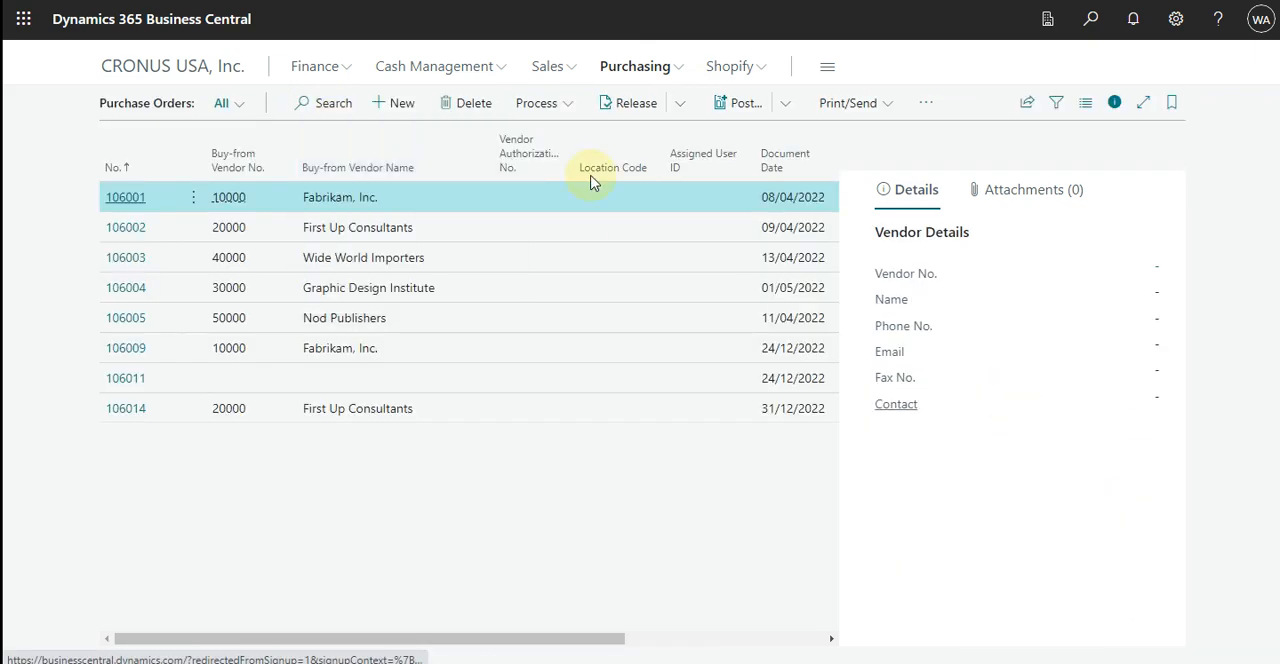
Create a purchase order for the vendor Fabrikam, Inc. with vendor invoice number 253654.
left_click(400, 104)
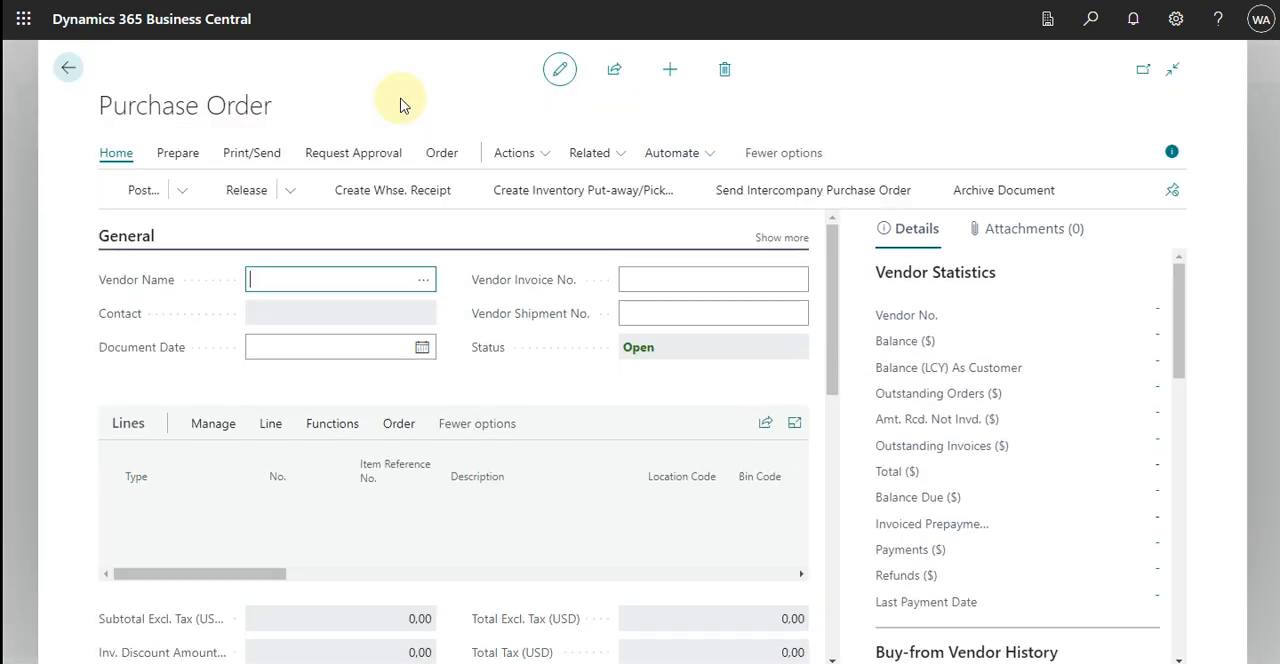
left_click(425, 281)
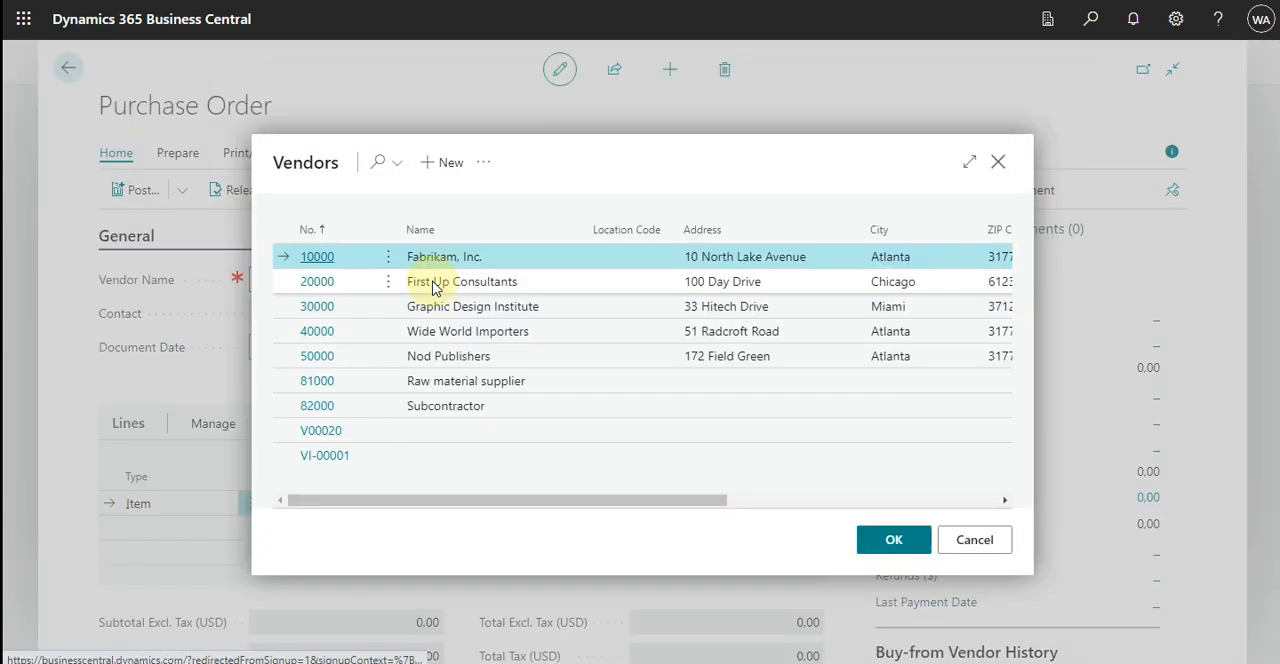
left_click(868, 537)
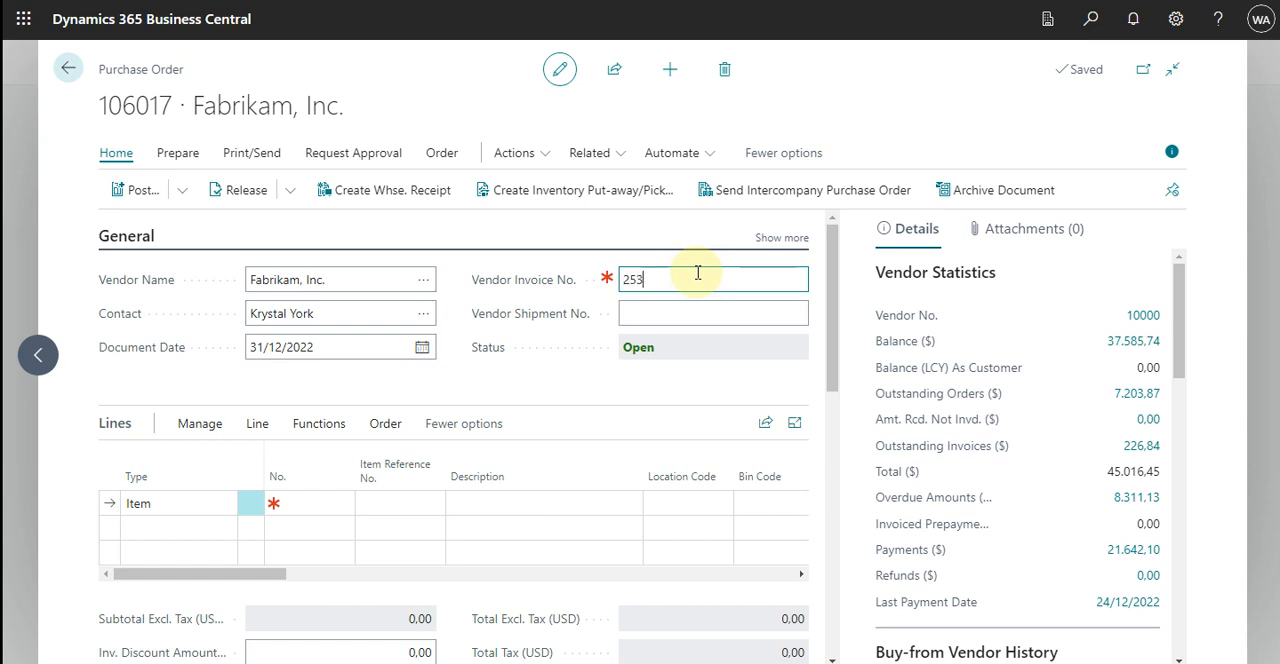
left_click(331, 500)
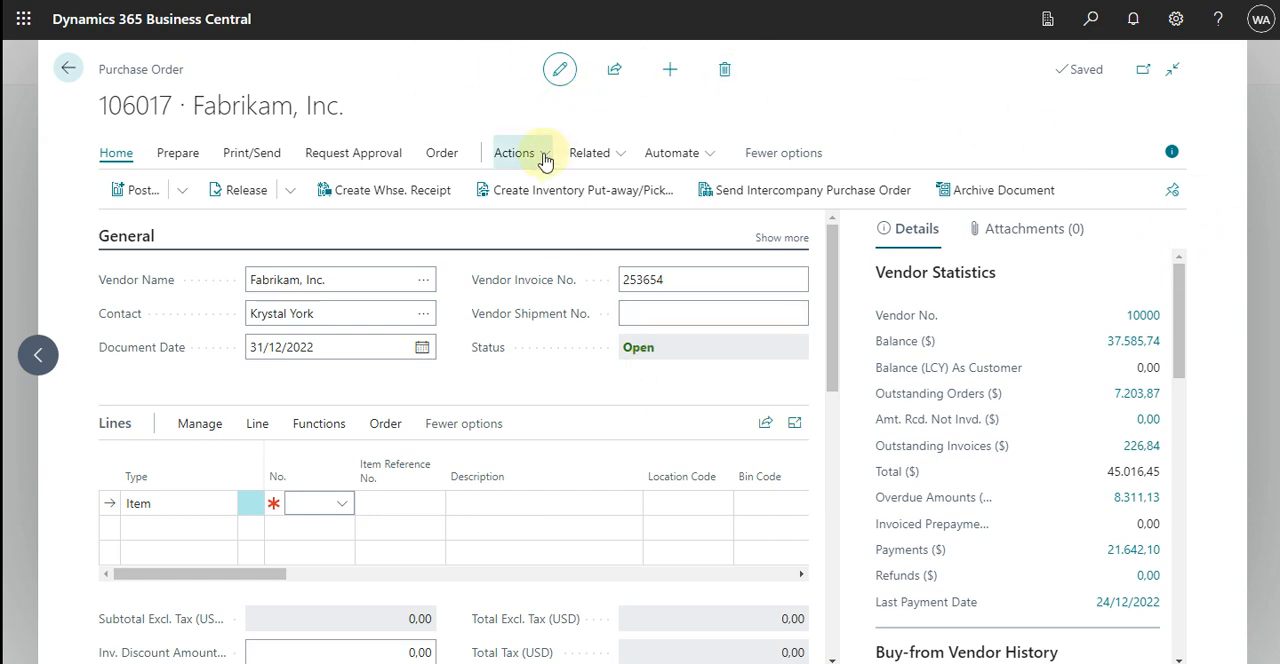
Set the purchase order's Ship-to to Customer Address and choose Adatum Corporation as the customer.
left_click_drag(829, 287, 840, 583)
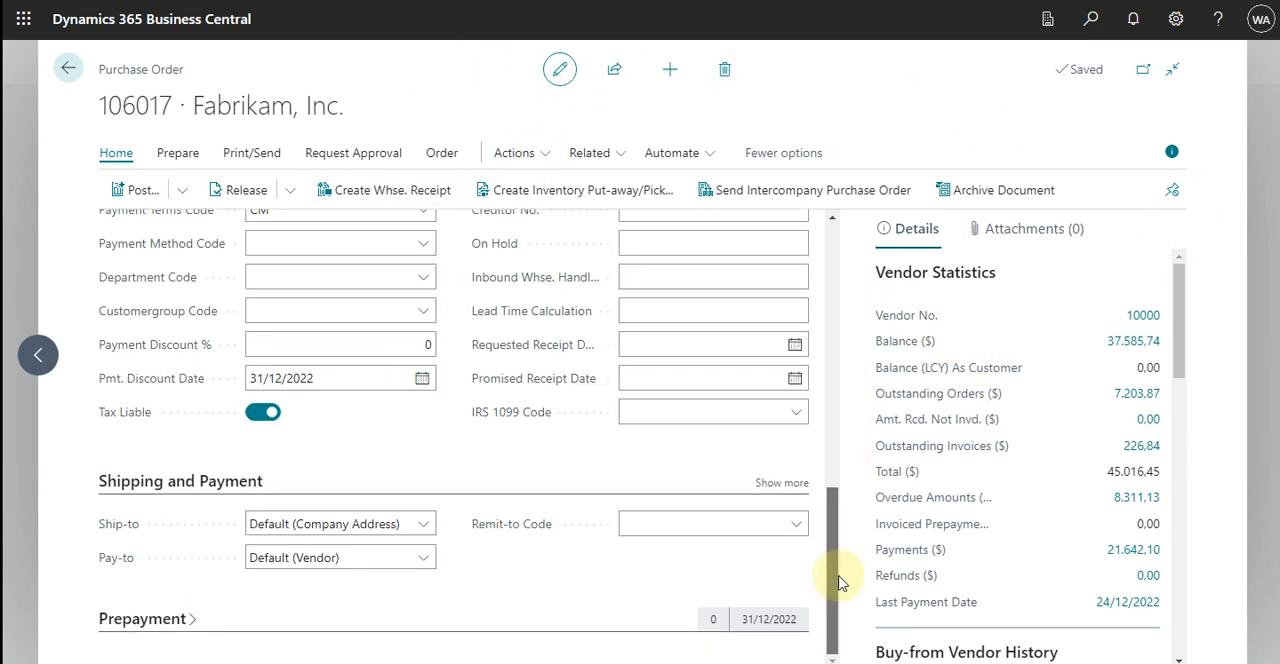
left_click(432, 527)
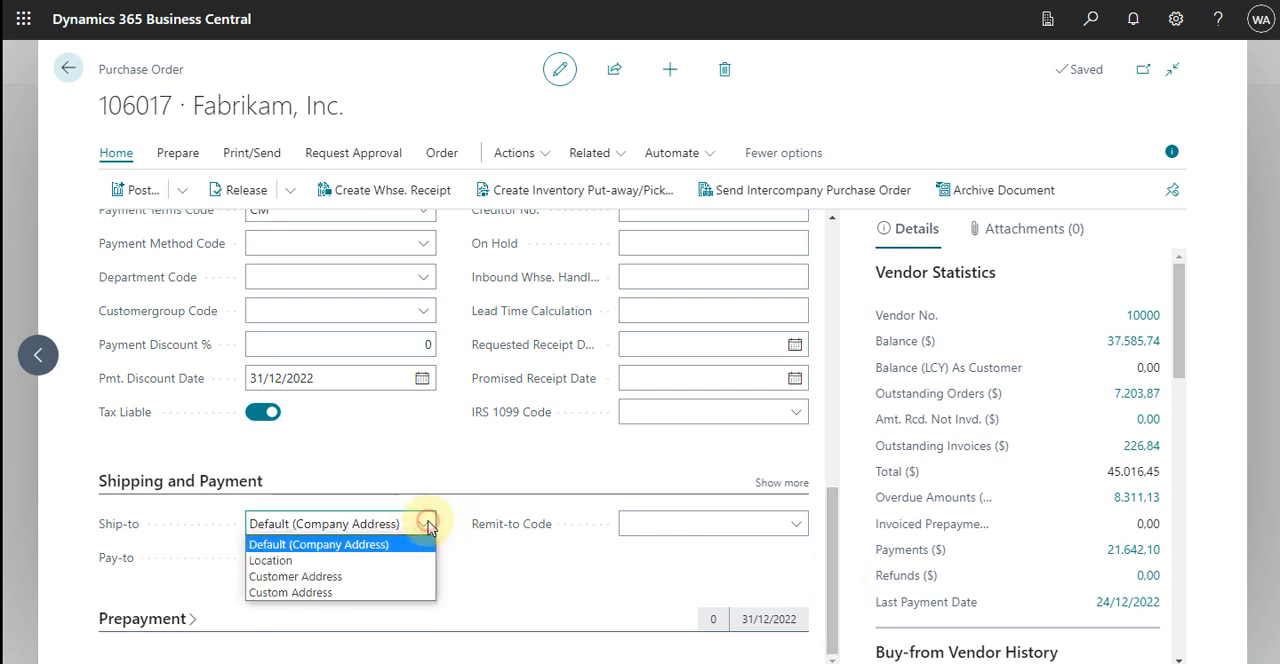
left_click(331, 576)
left_click(432, 559)
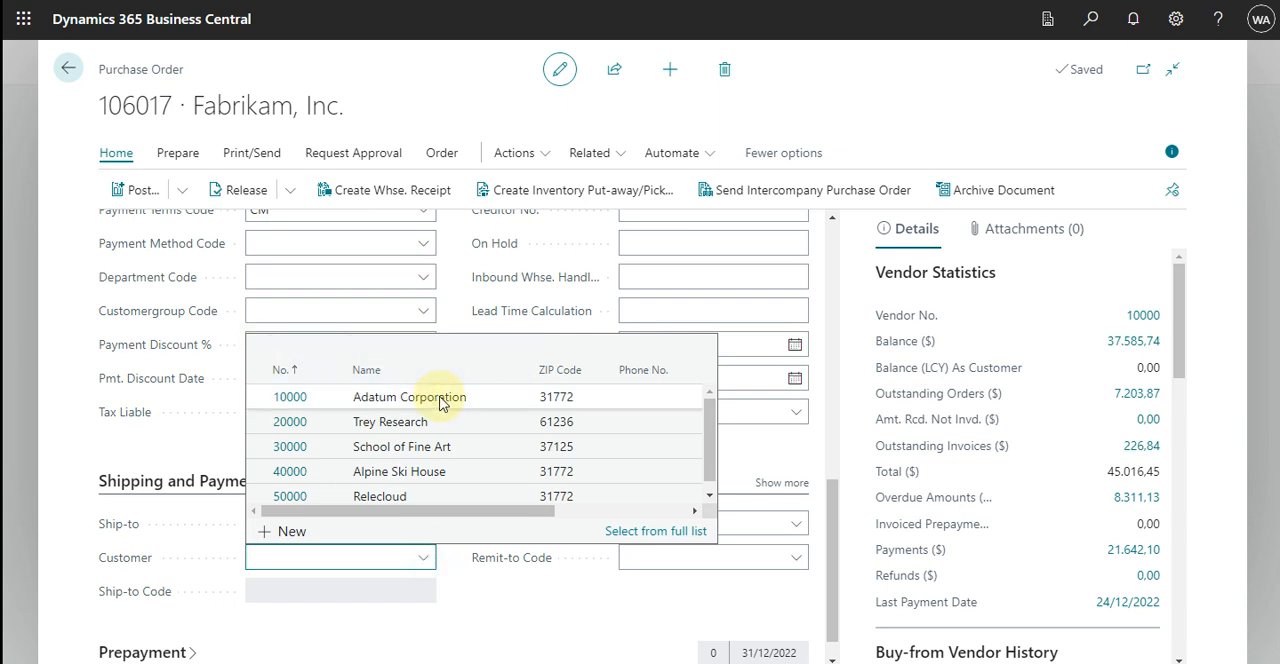
left_click(440, 398)
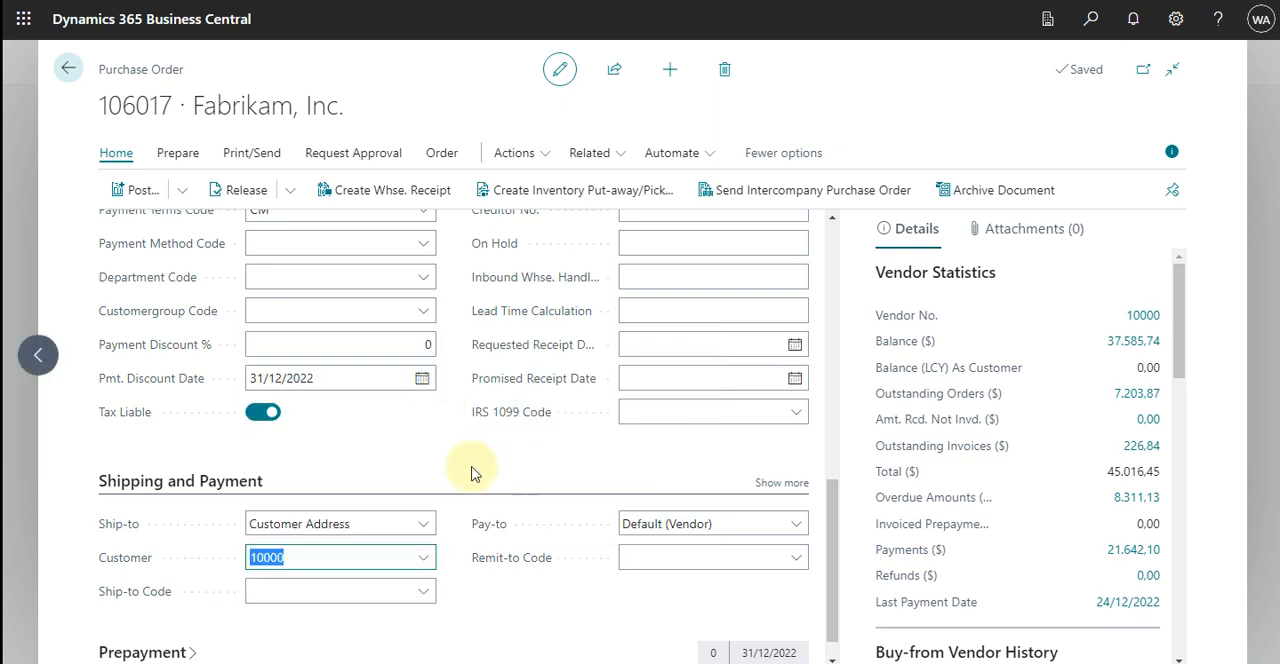
Link the purchase order to the first of Adatum Corporation's two sales orders dated 31/12/2022 through Drop Shipment's Get Sales Order.
scroll(478, 470, "up", 2)
scroll(478, 470, "up", 6)
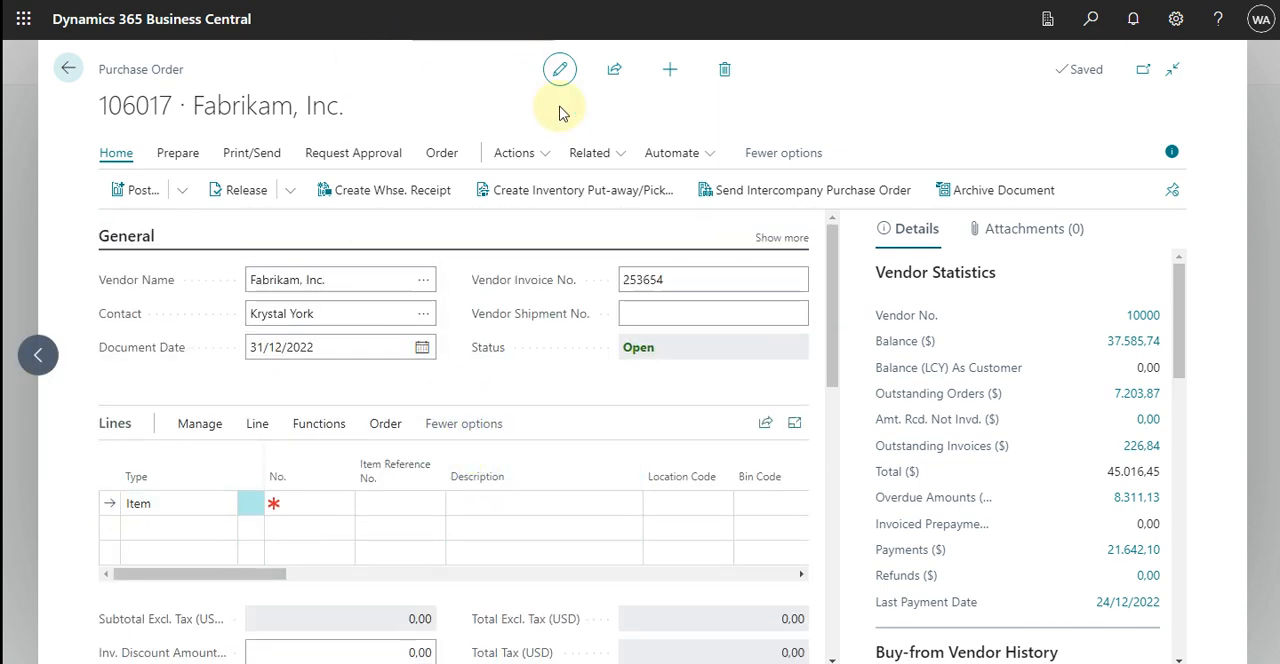
left_click(618, 158)
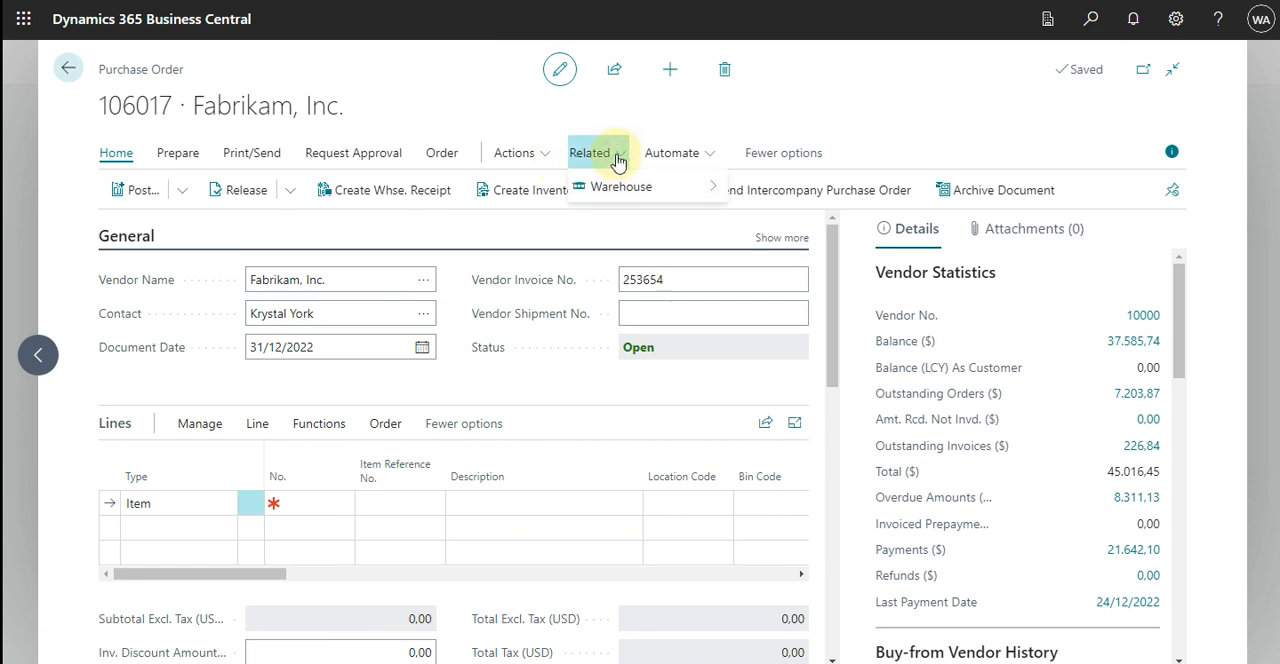
left_click(650, 185)
mouse_move(852, 264)
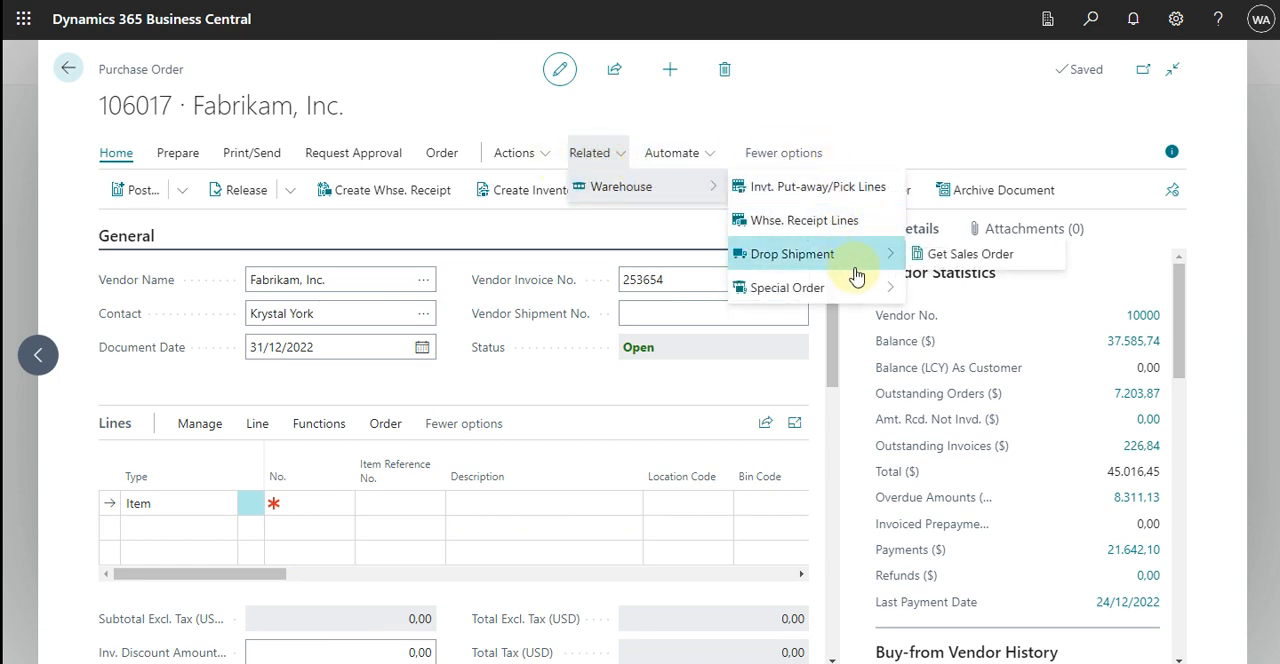
left_click(969, 258)
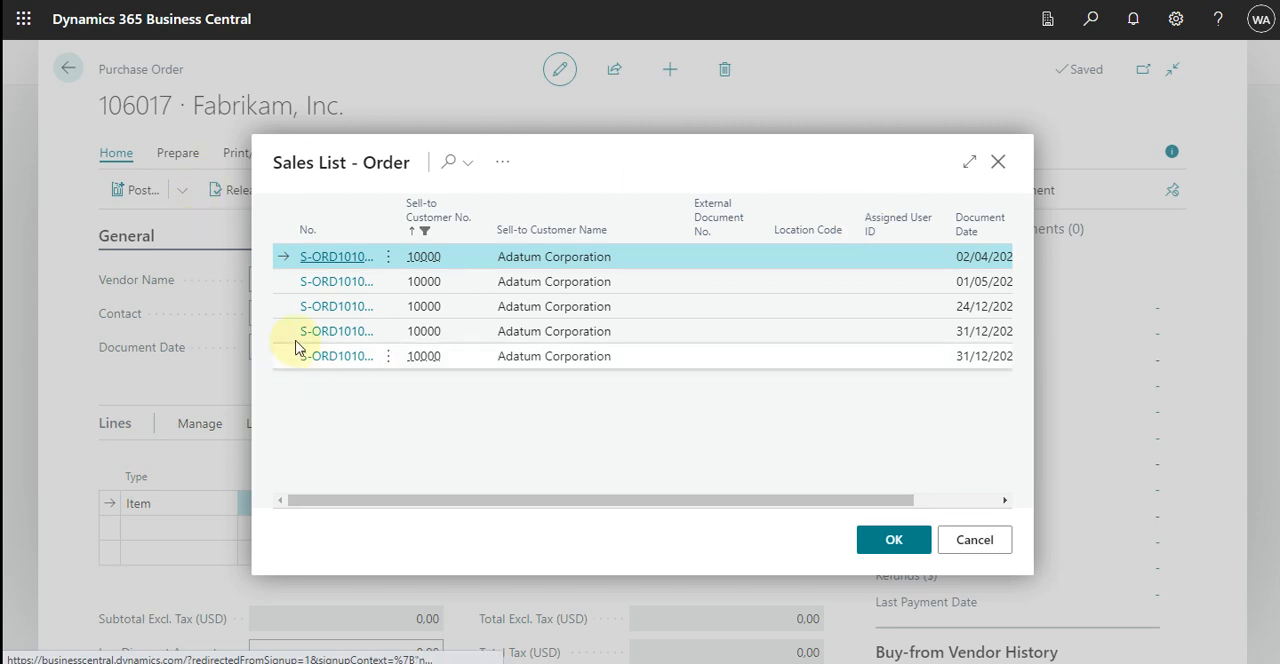
left_click(290, 335)
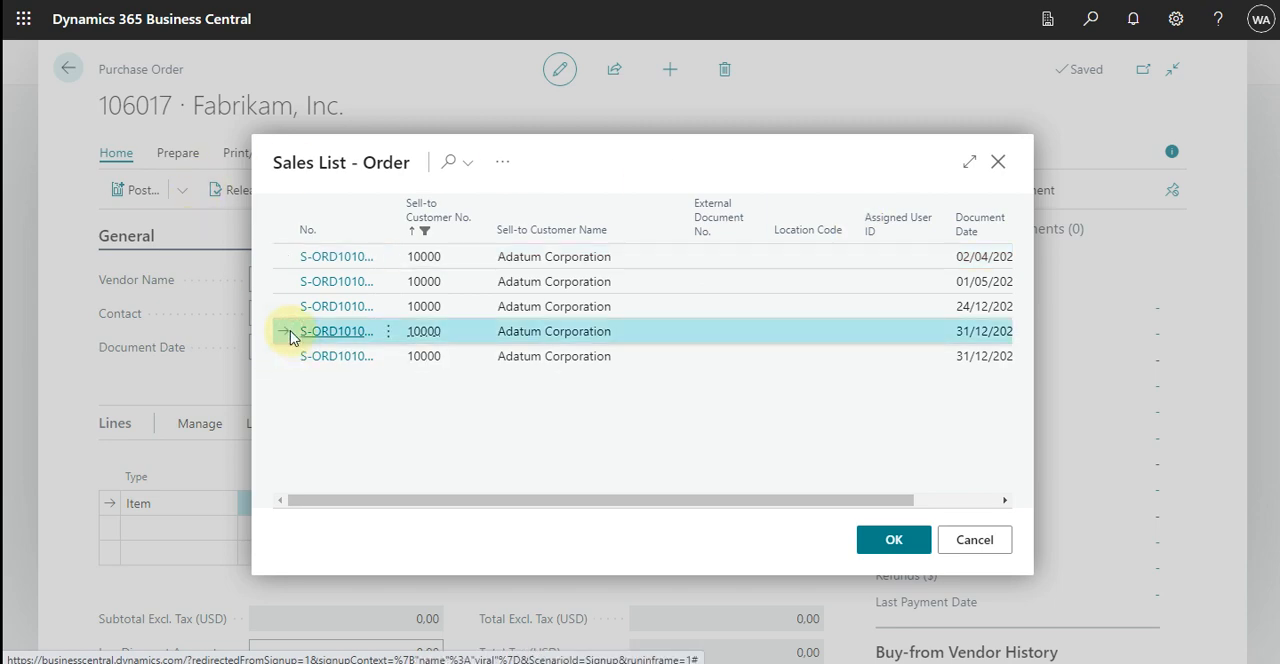
left_click(894, 541)
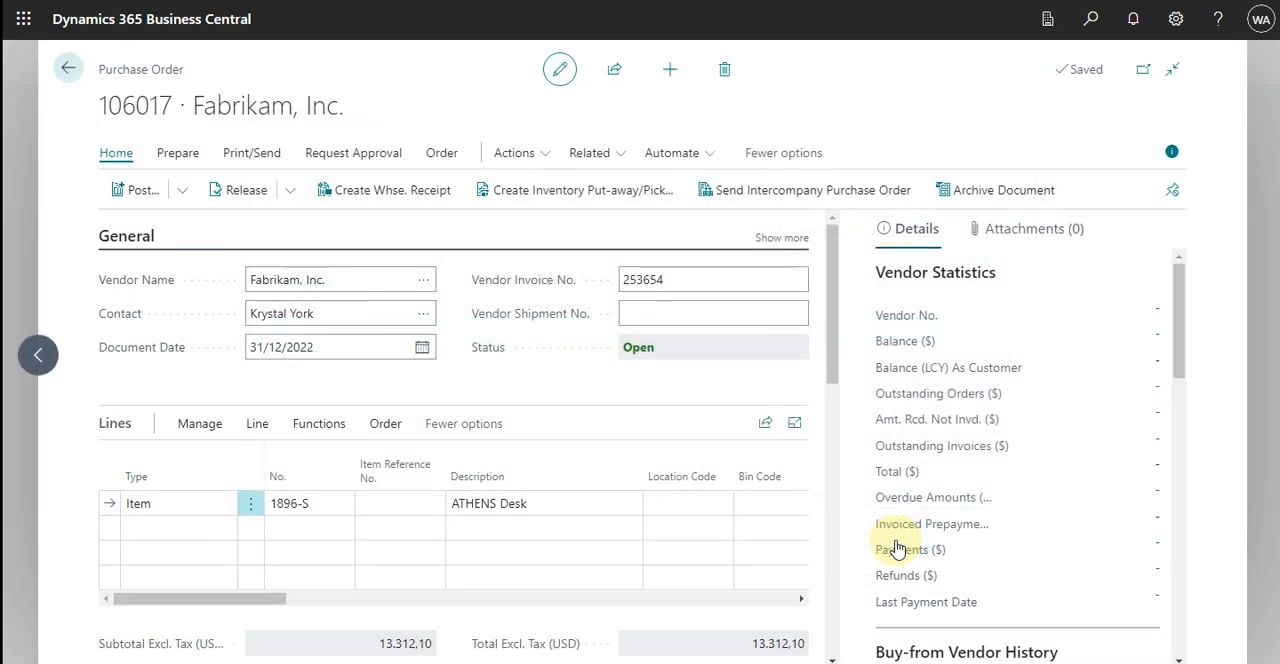
Review the linked ATHENS Desk line, and post the purchase order with the Receive option only.
left_click_drag(229, 606, 794, 580)
left_click_drag(655, 588, 51, 577)
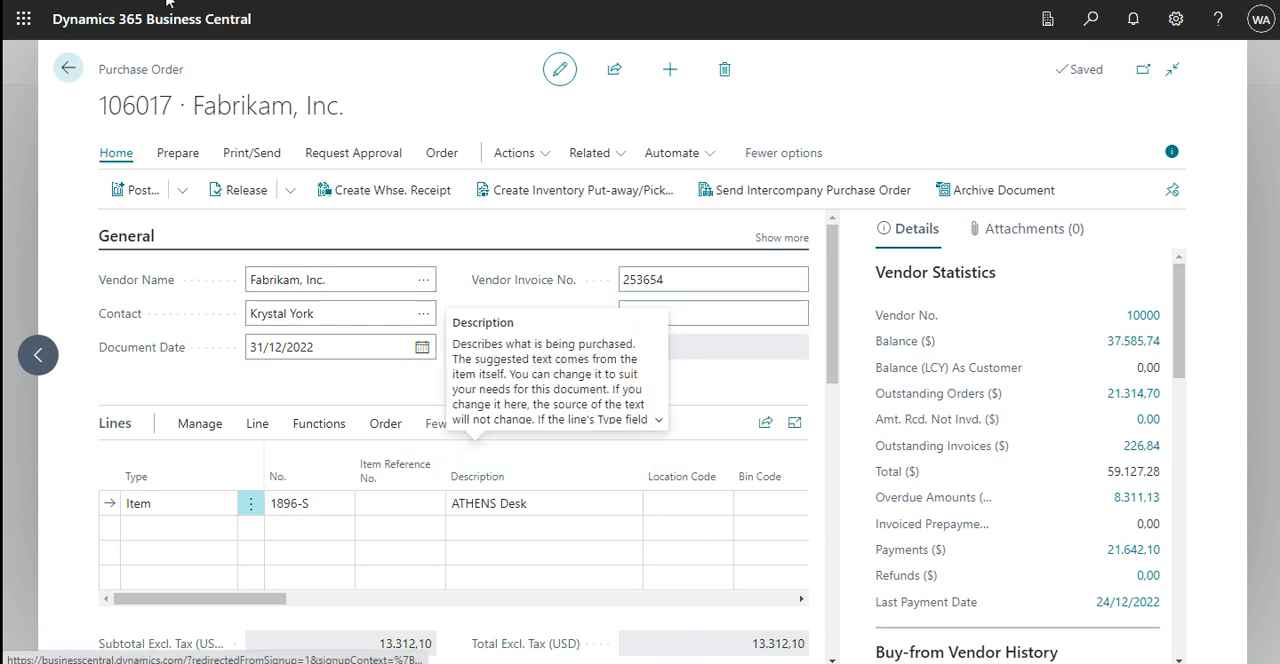
left_click(175, 190)
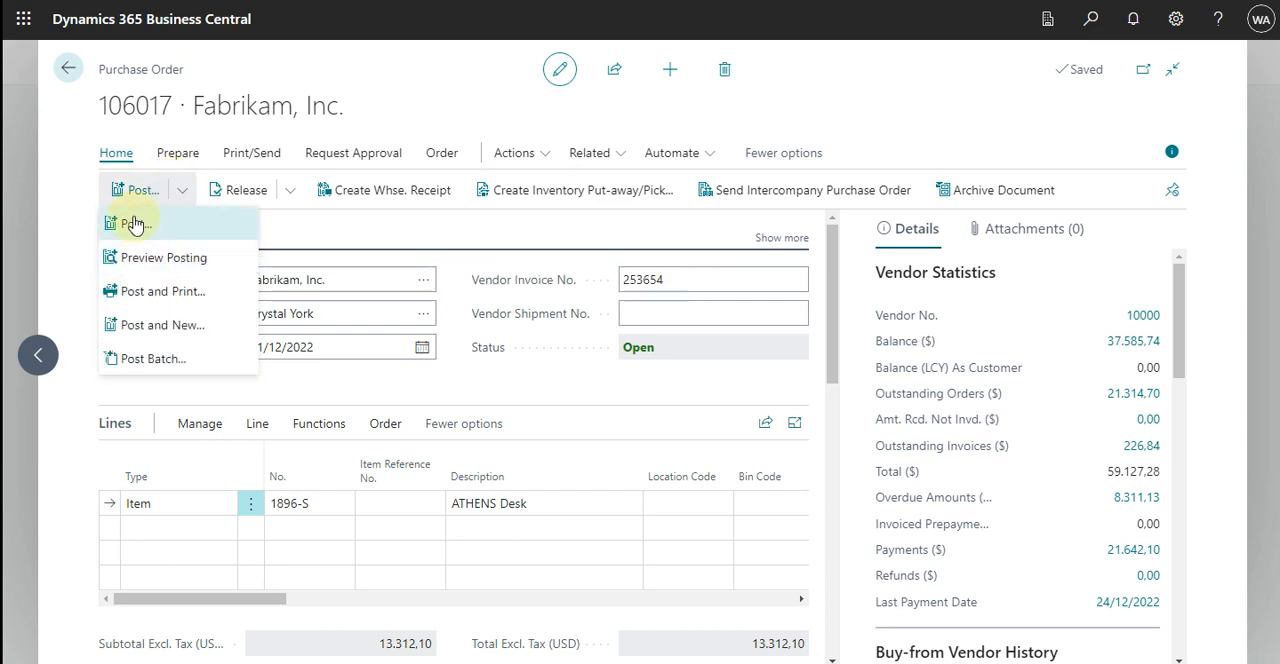
left_click(134, 224)
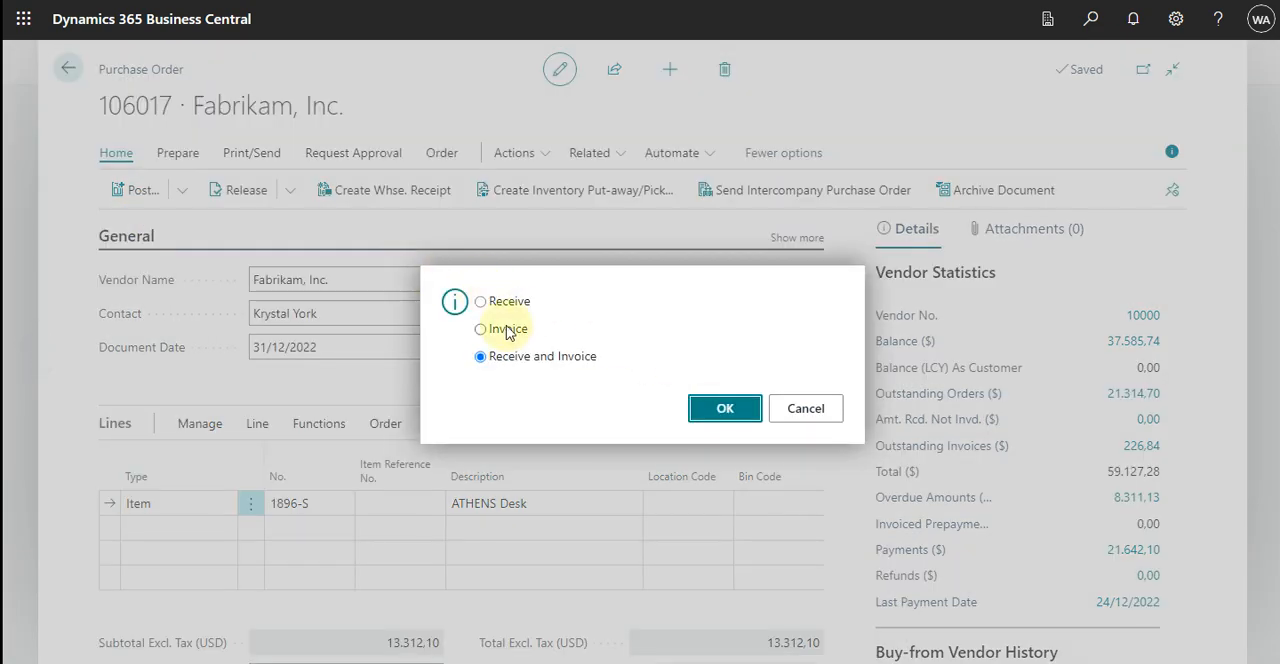
left_click(513, 305)
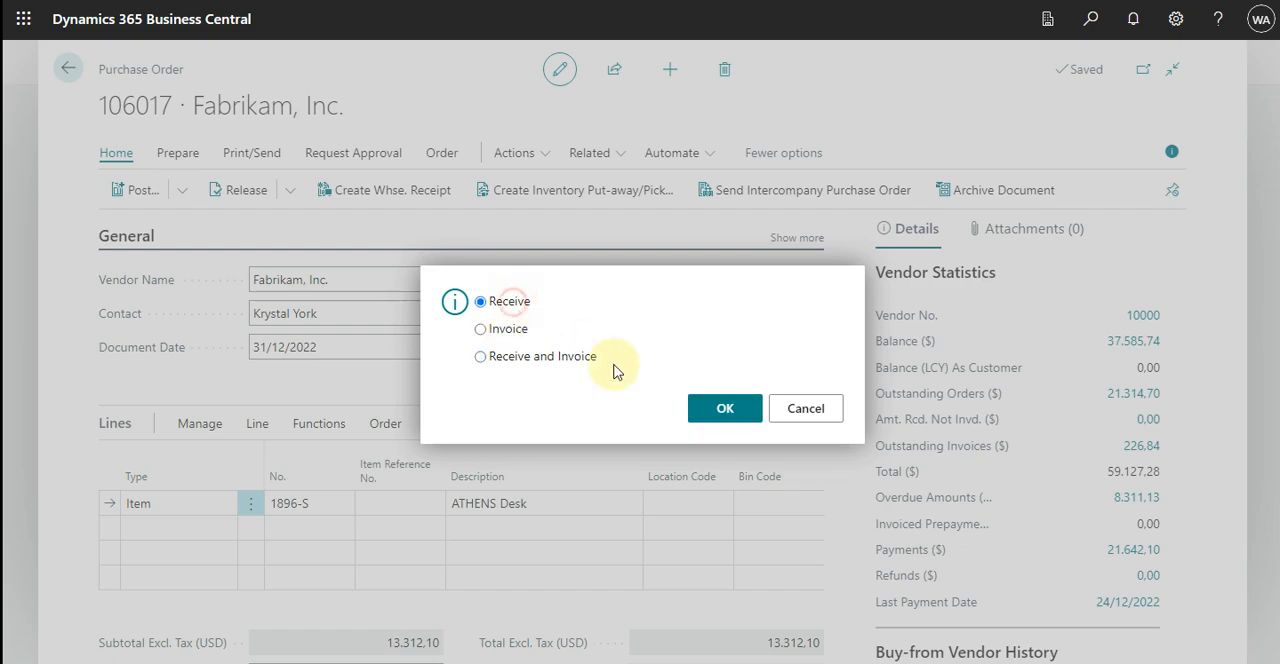
left_click(734, 414)
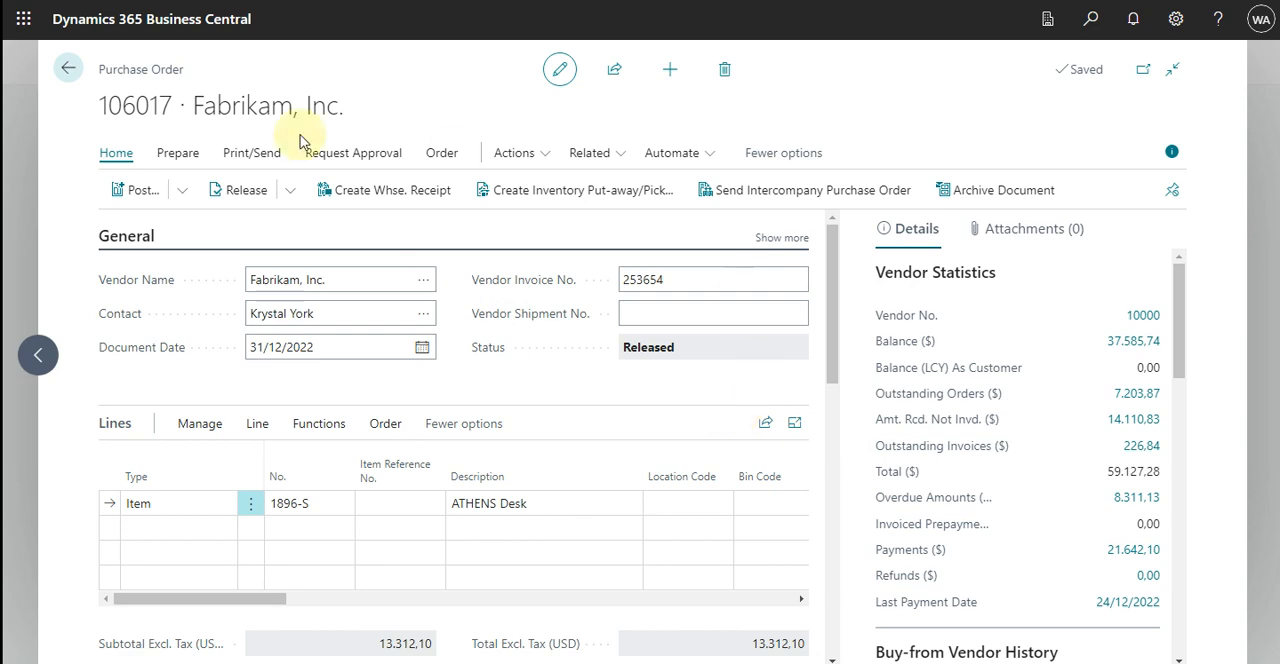
Try to post the invoice for the received purchase order, and close the resulting message page.
left_click(139, 193)
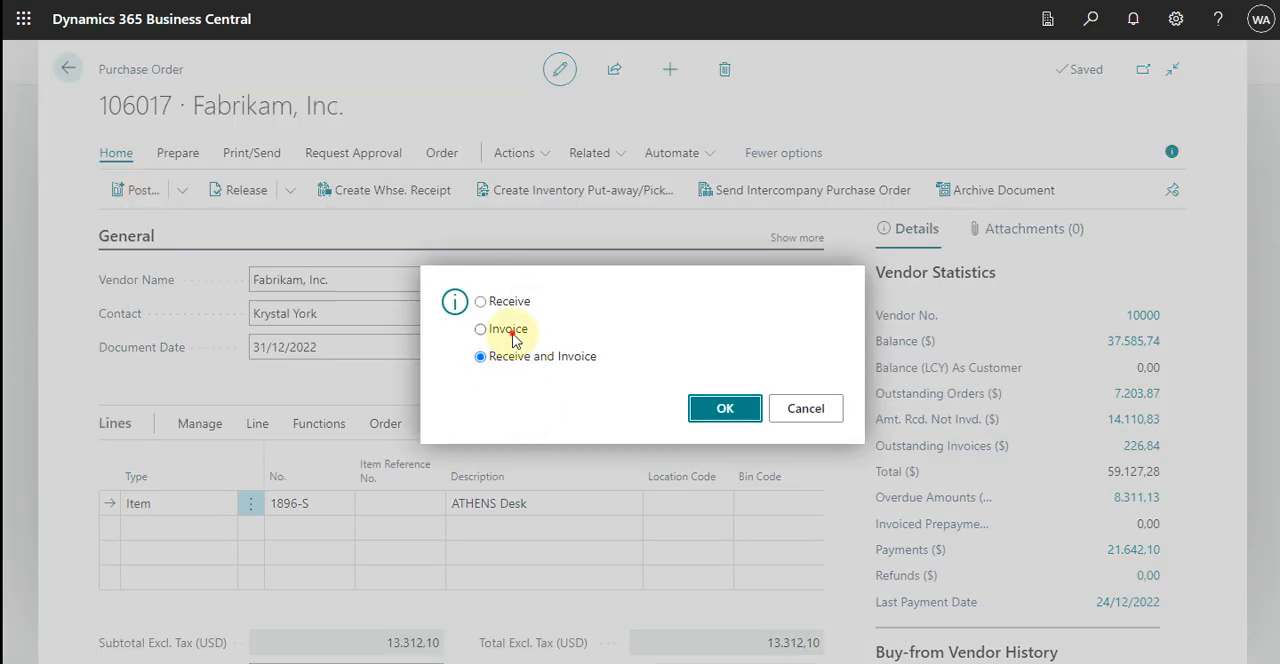
left_click(725, 418)
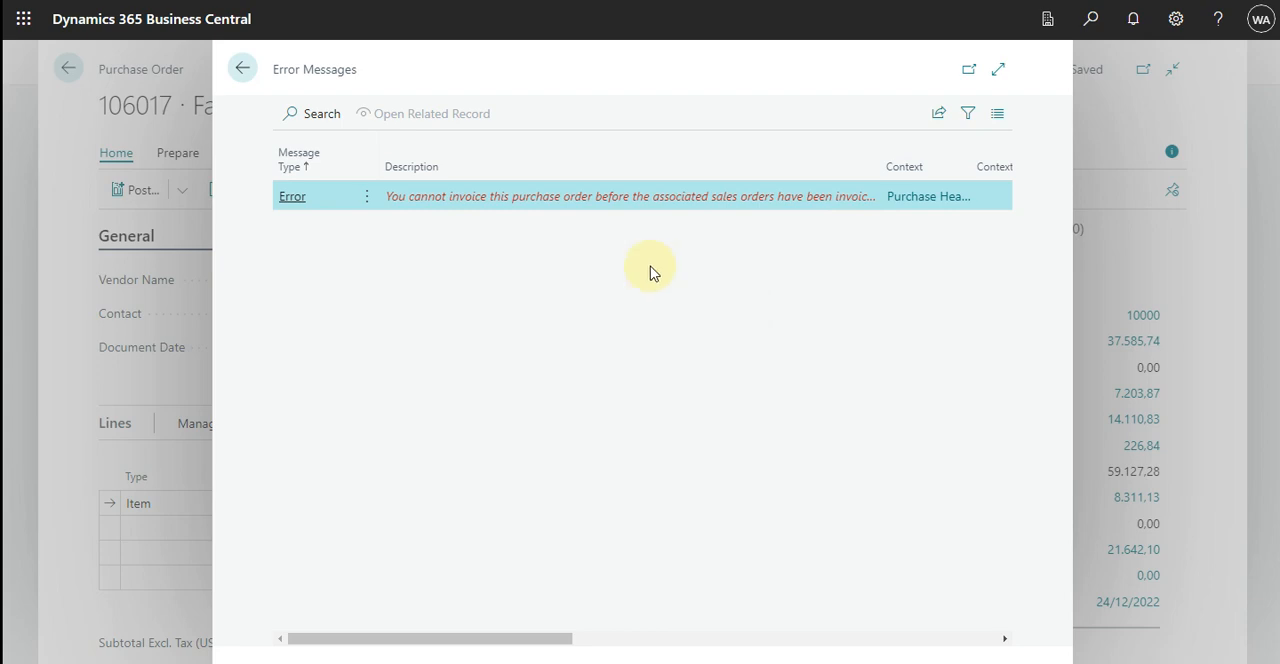
left_click(243, 68)
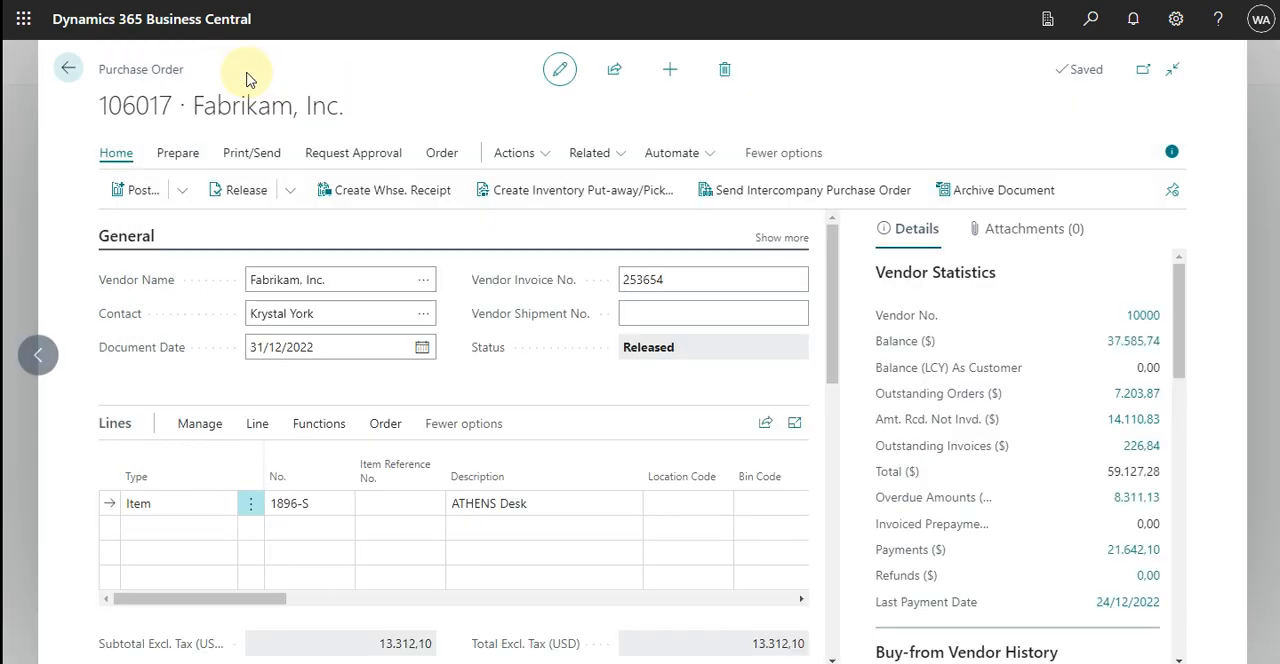
Leave the purchase order and open Adatum Corporation's sales order for the ATHENS Desks from the sales orders list.
left_click(68, 70)
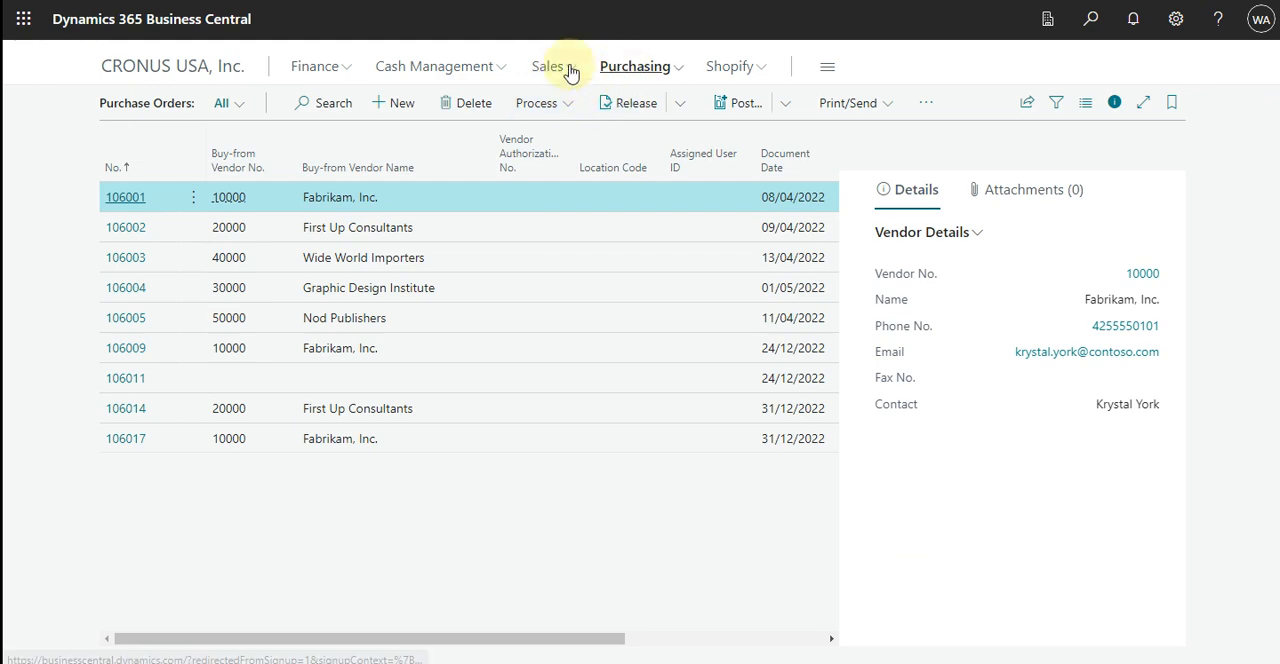
left_click(572, 66)
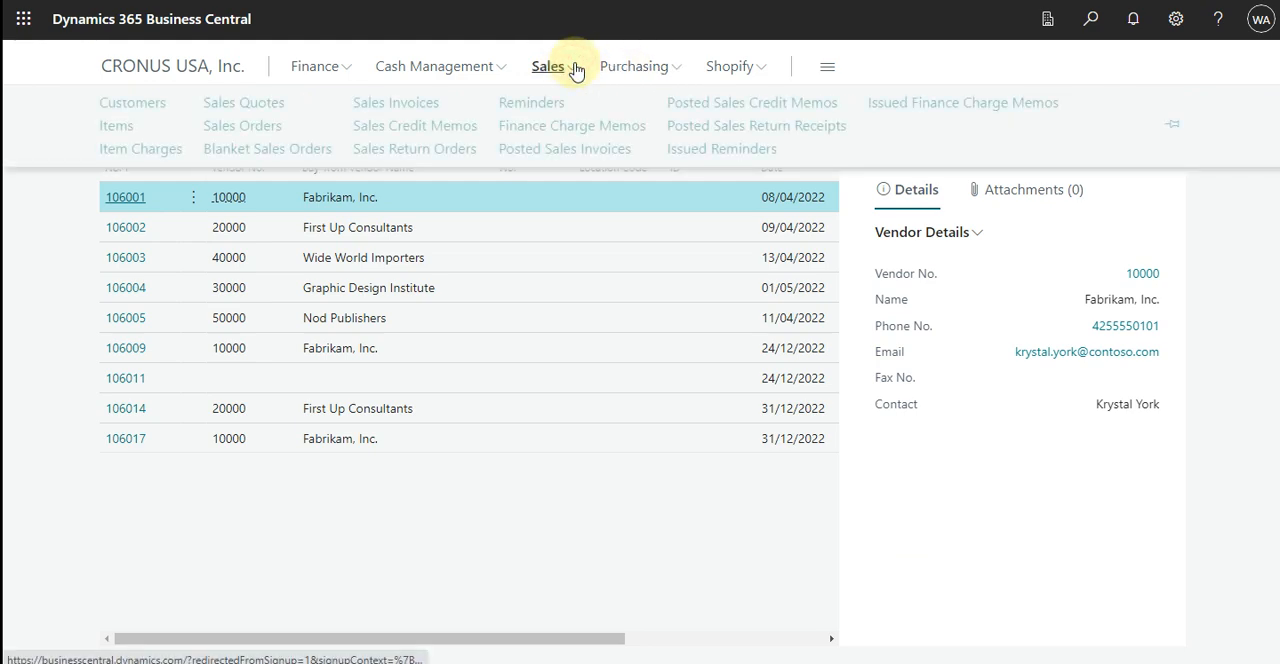
left_click(266, 128)
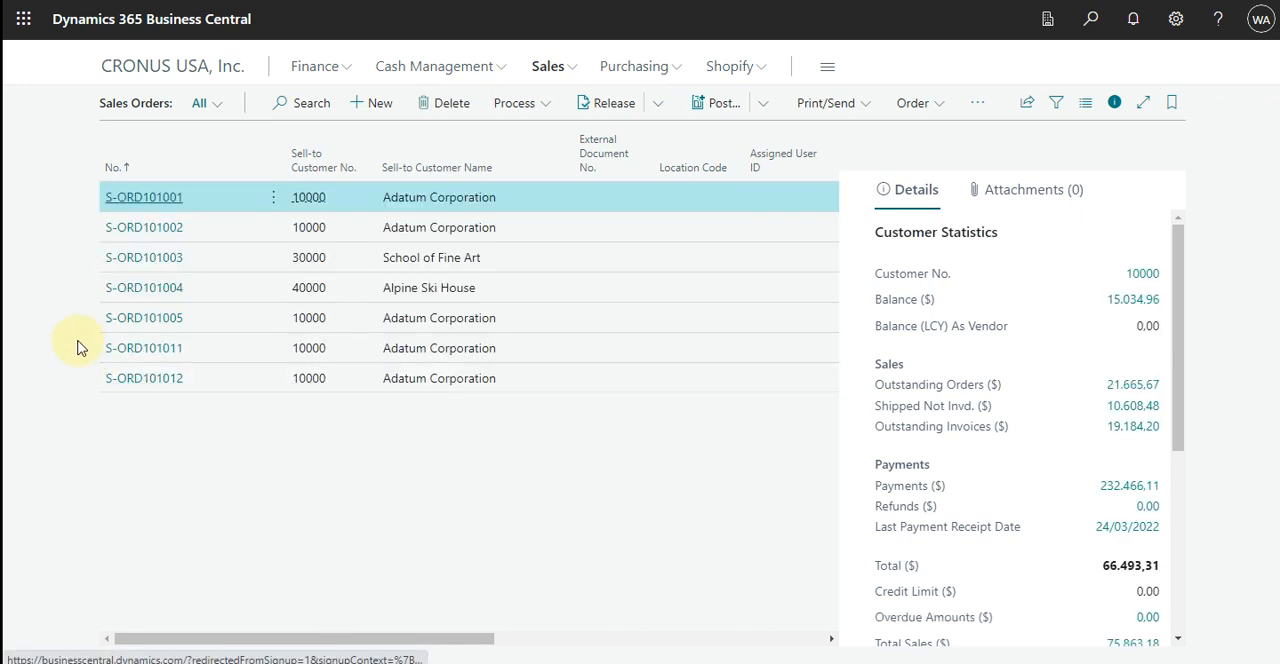
left_click(120, 349)
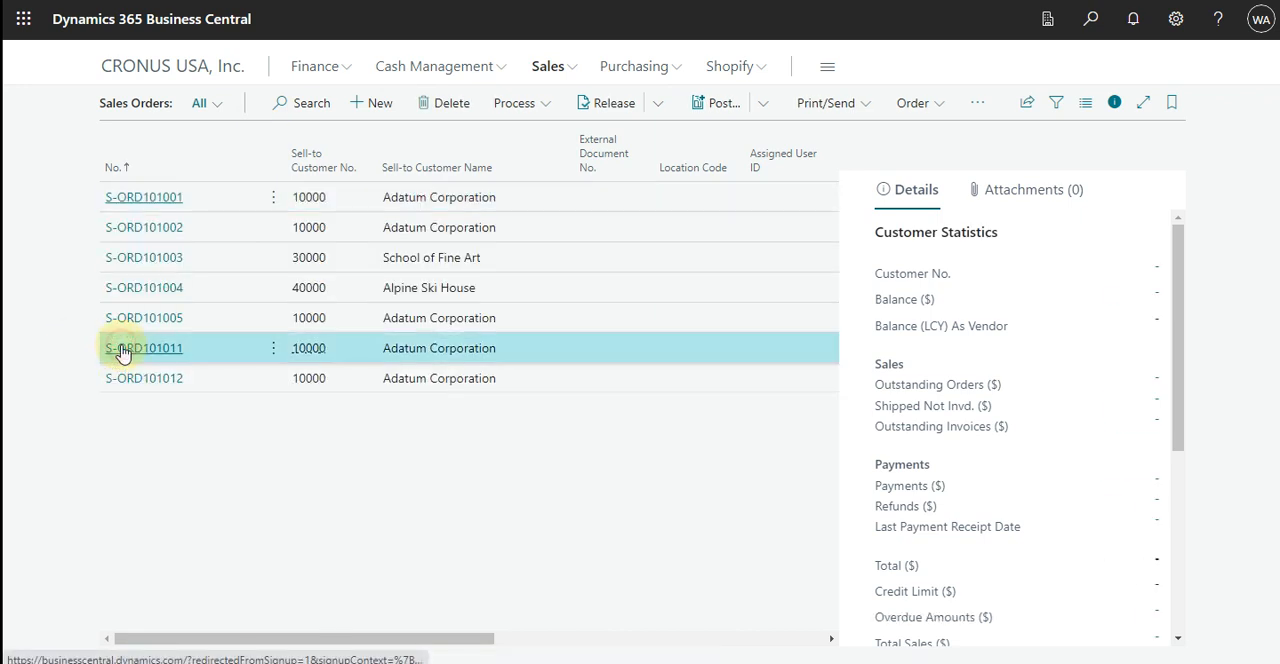
left_click(122, 350)
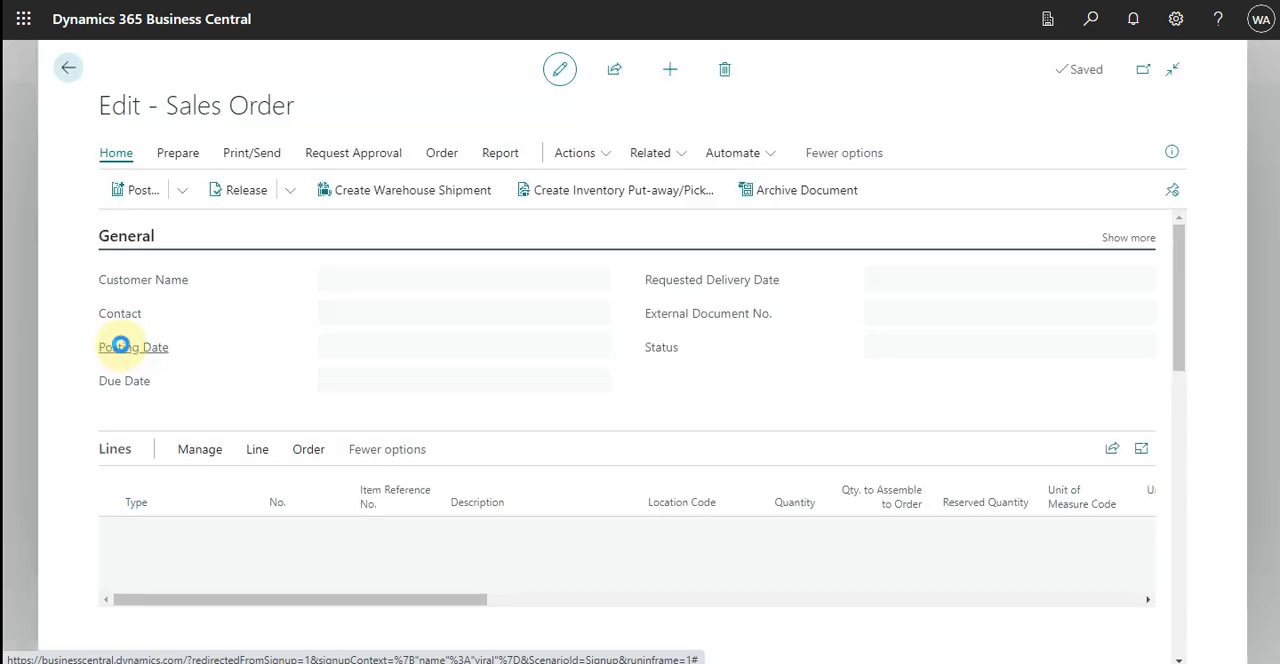
mouse_move(121, 346)
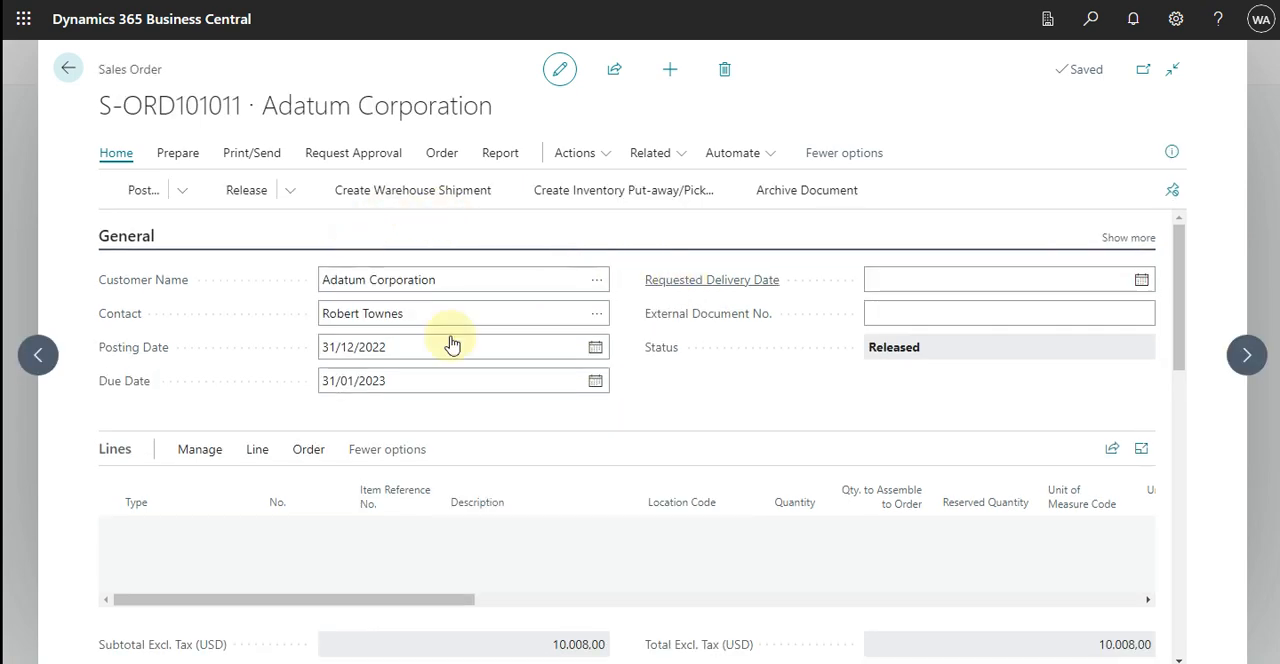
Post the ATHENS Desk sales order with Ship and Invoice, and decline to open the posted invoice.
left_click(146, 191)
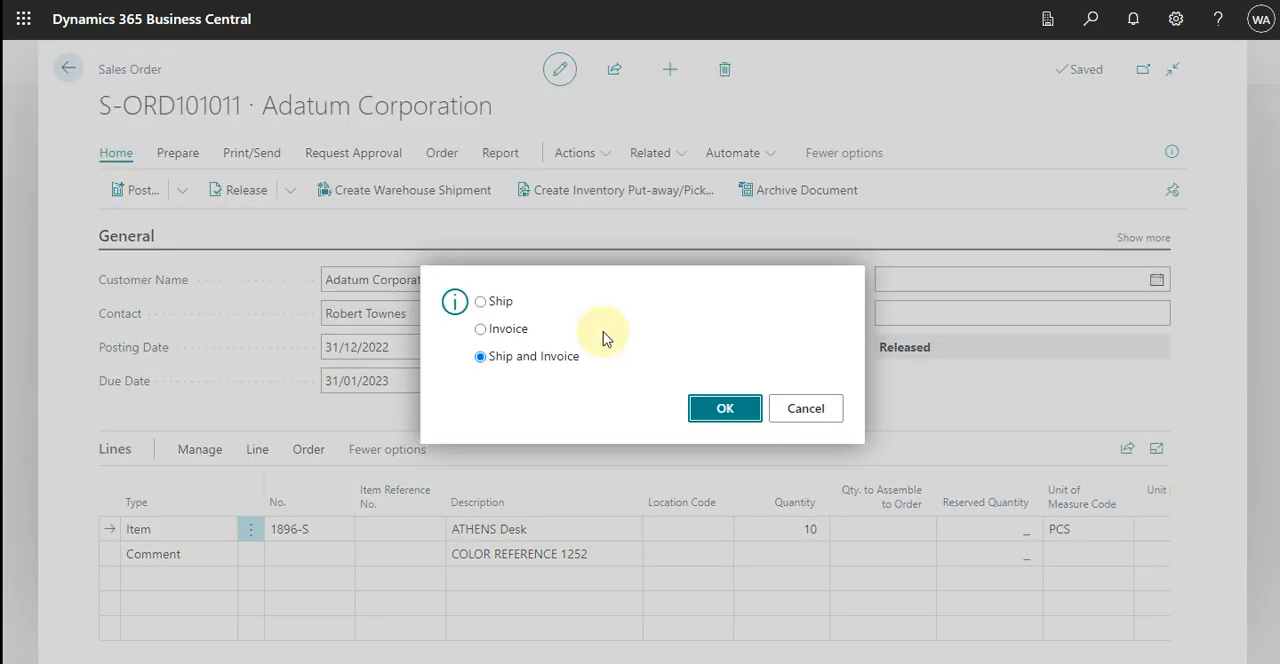
left_click(733, 416)
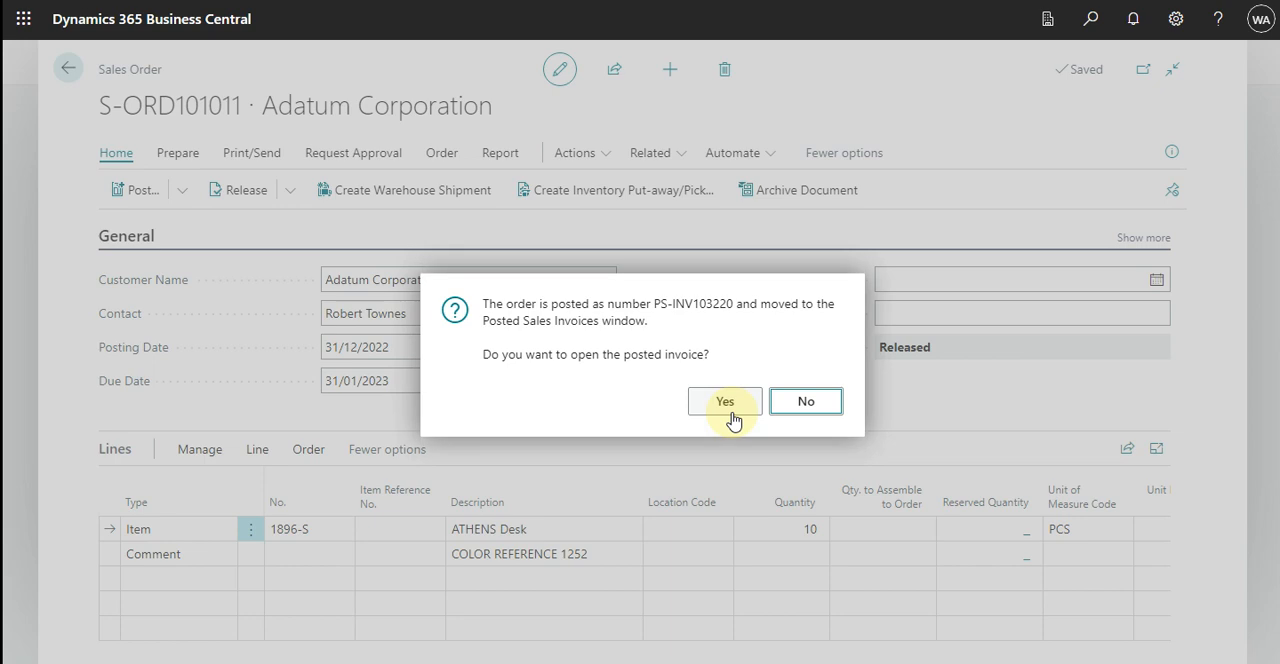
left_click(806, 402)
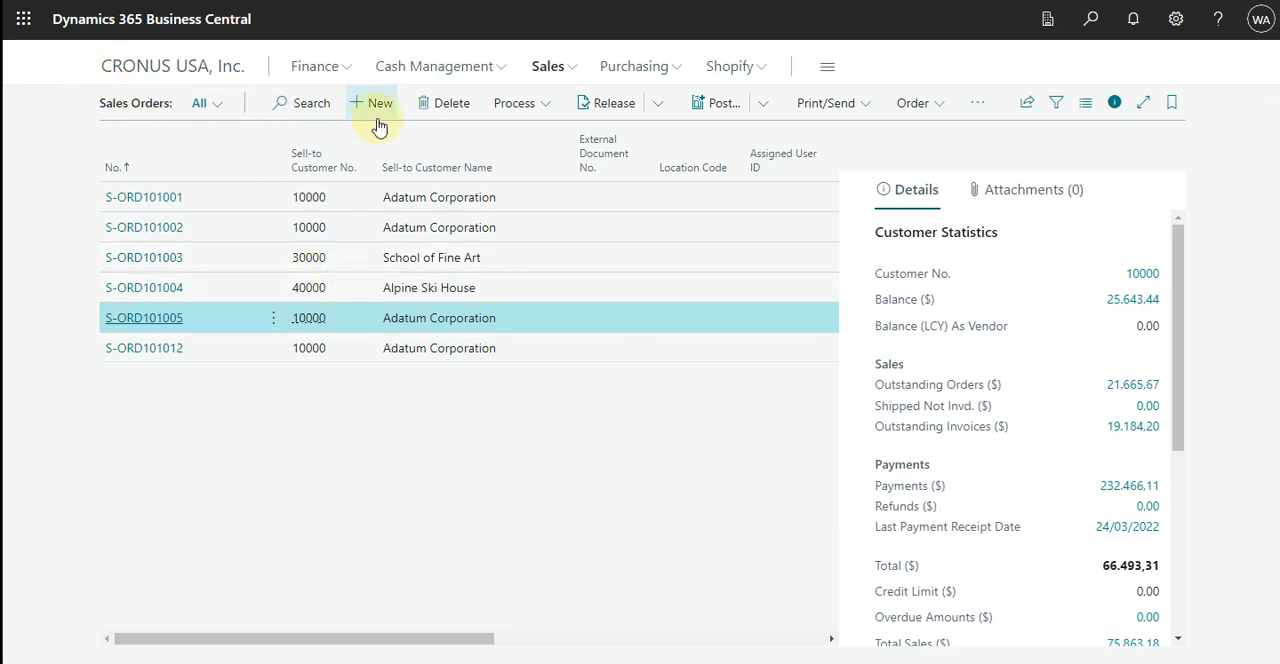
Go to the purchase orders list and open the Fabrikam, Inc. order dated 31/12/2022.
left_click(655, 68)
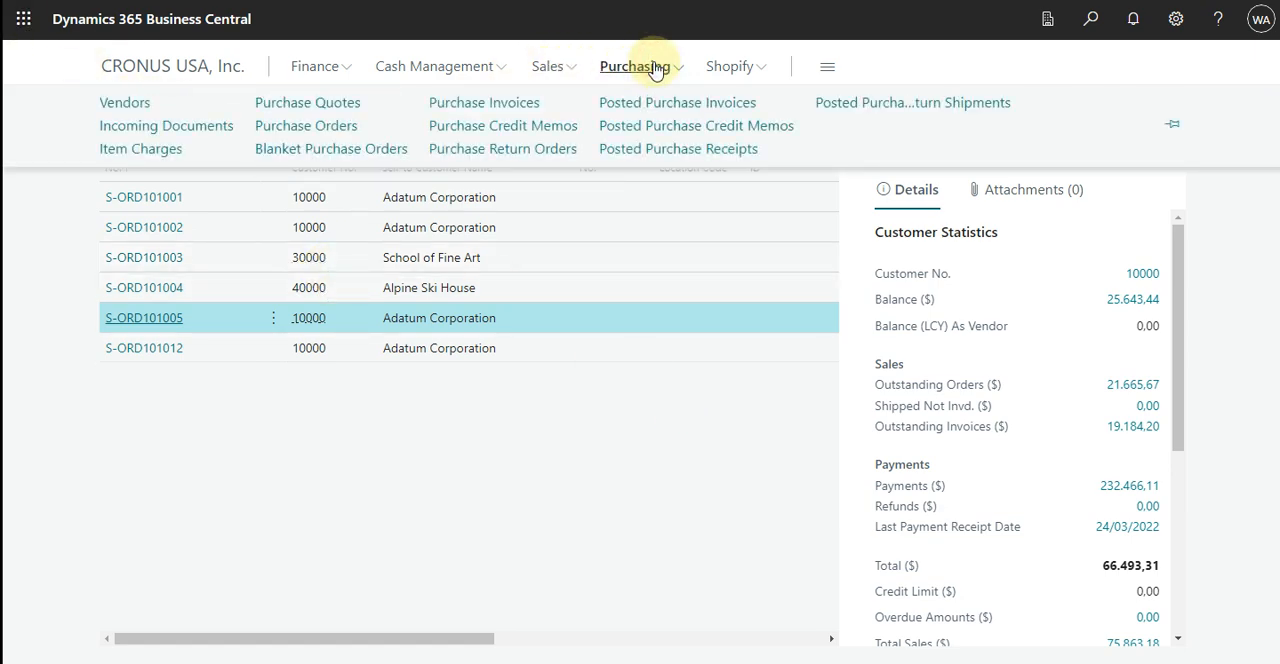
left_click(322, 127)
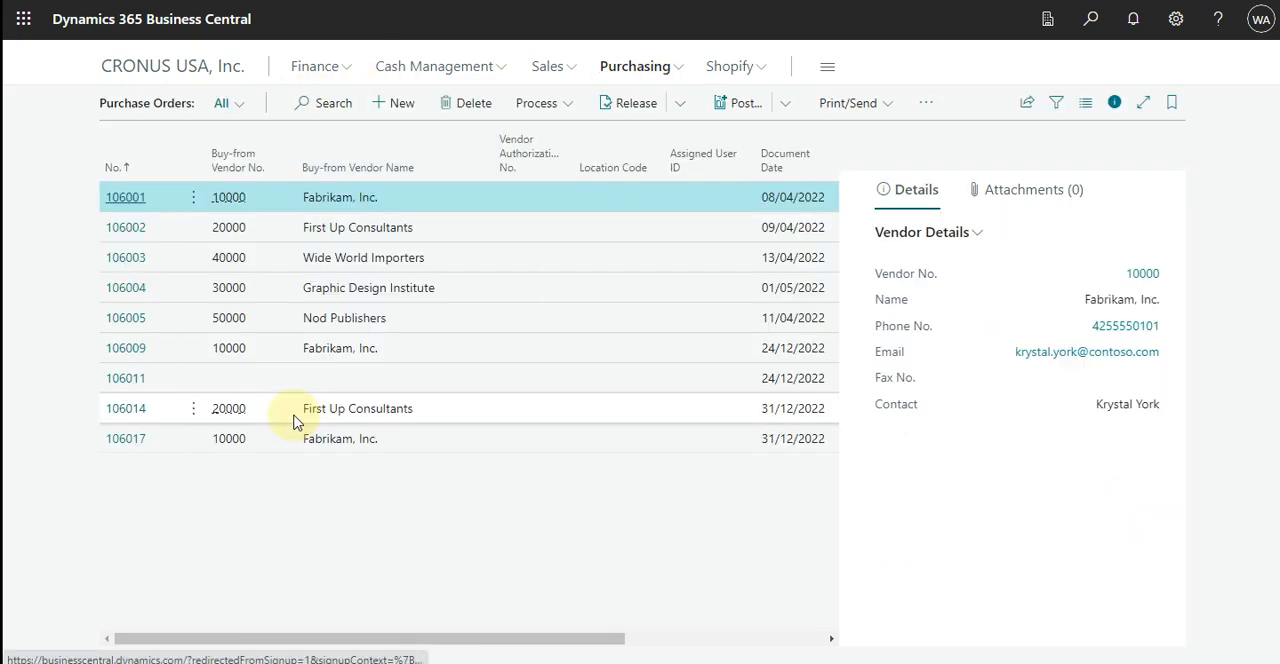
left_click(121, 447)
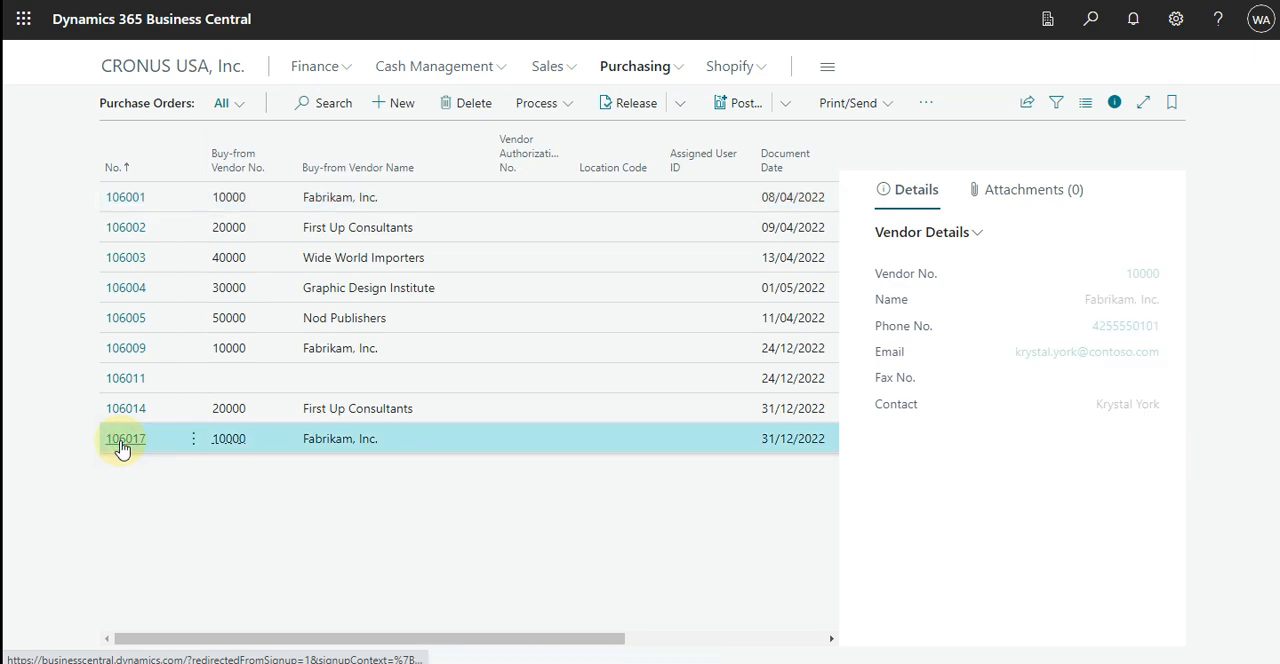
left_click(121, 442)
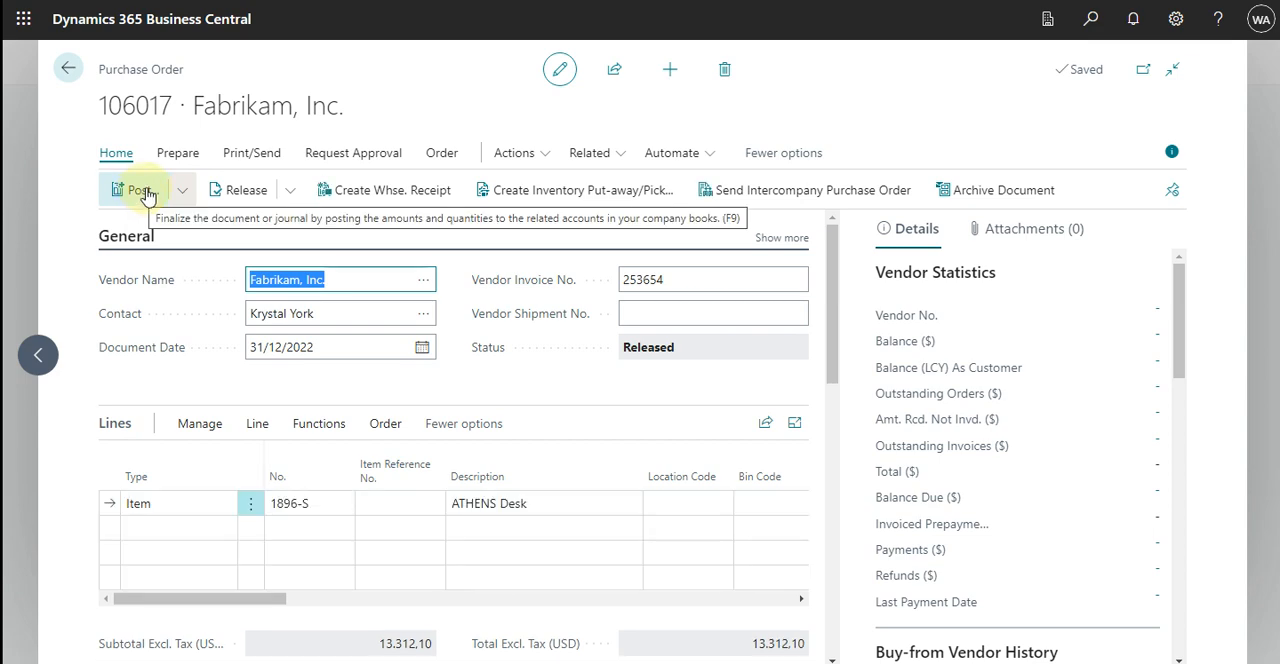
Post the Fabrikam, Inc. purchase order with Receive and Invoice, and decline to open the posted invoice.
left_click(141, 190)
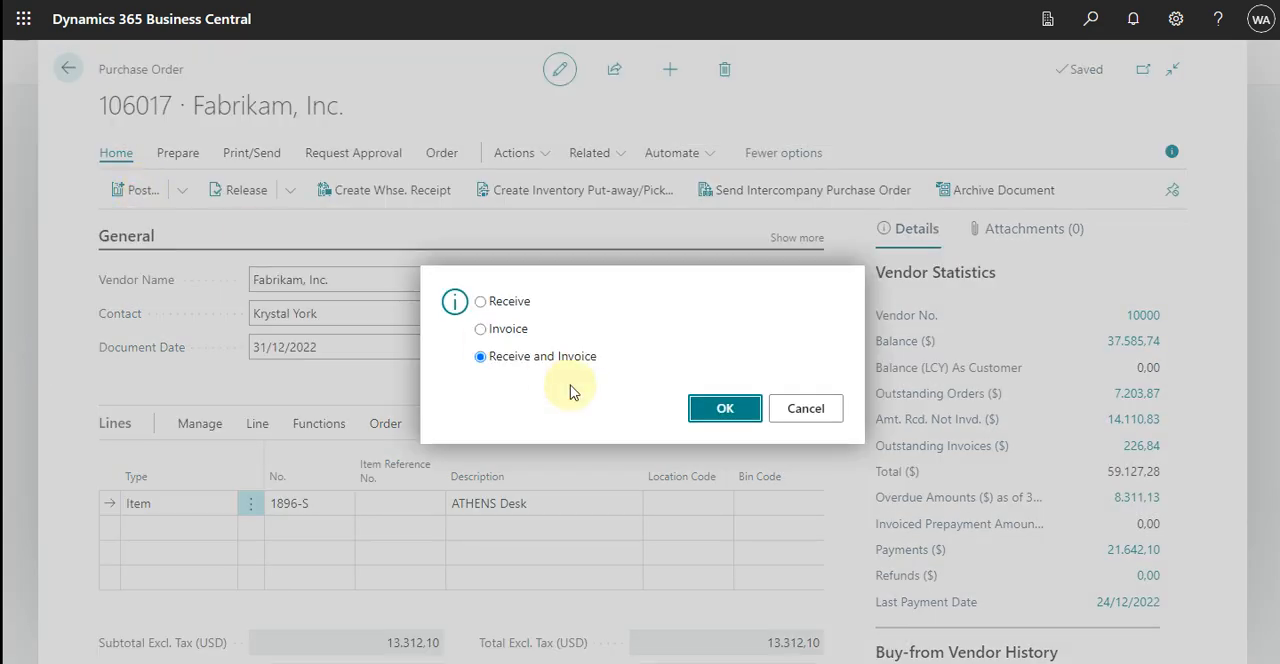
left_click(742, 405)
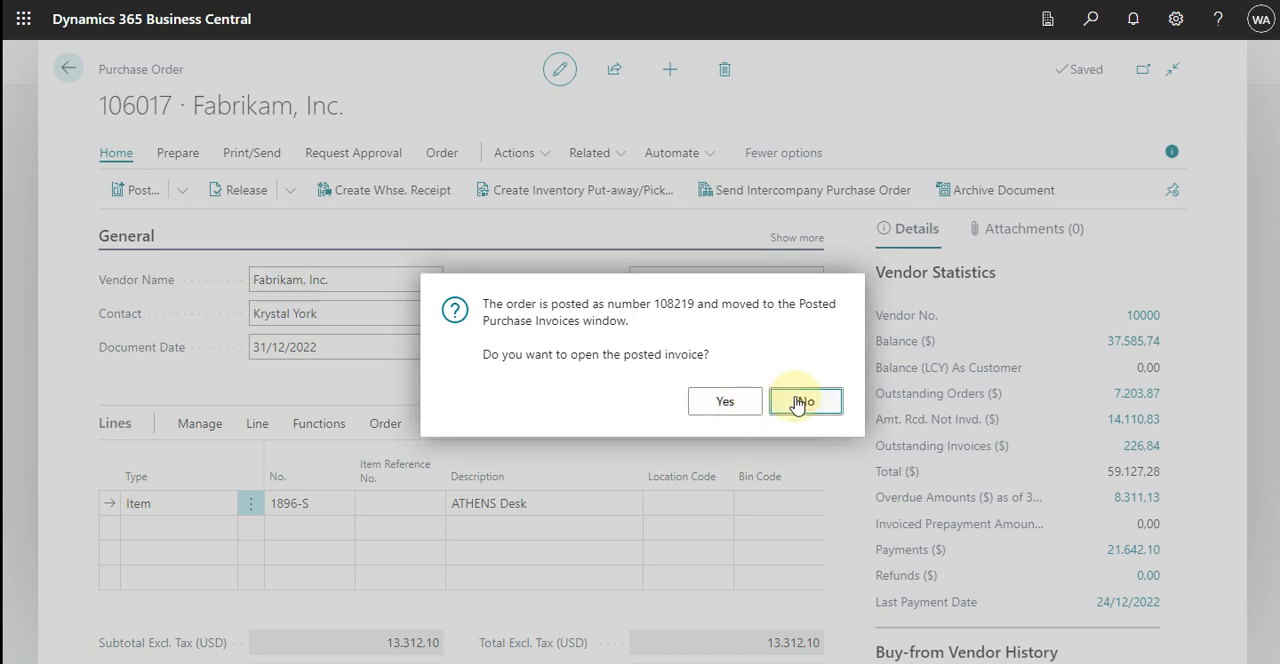
left_click(790, 399)
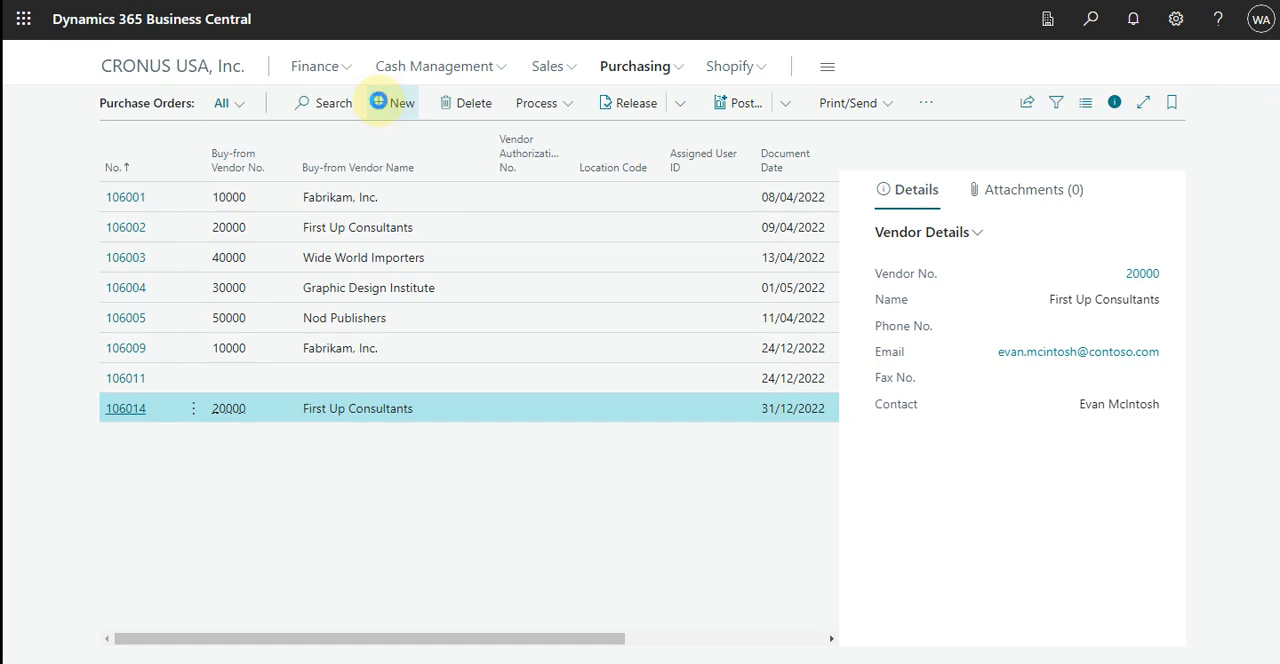
Create a new purchase order for vendor Fabrikam, Inc. with vendor invoice number 2025.
left_click(379, 102)
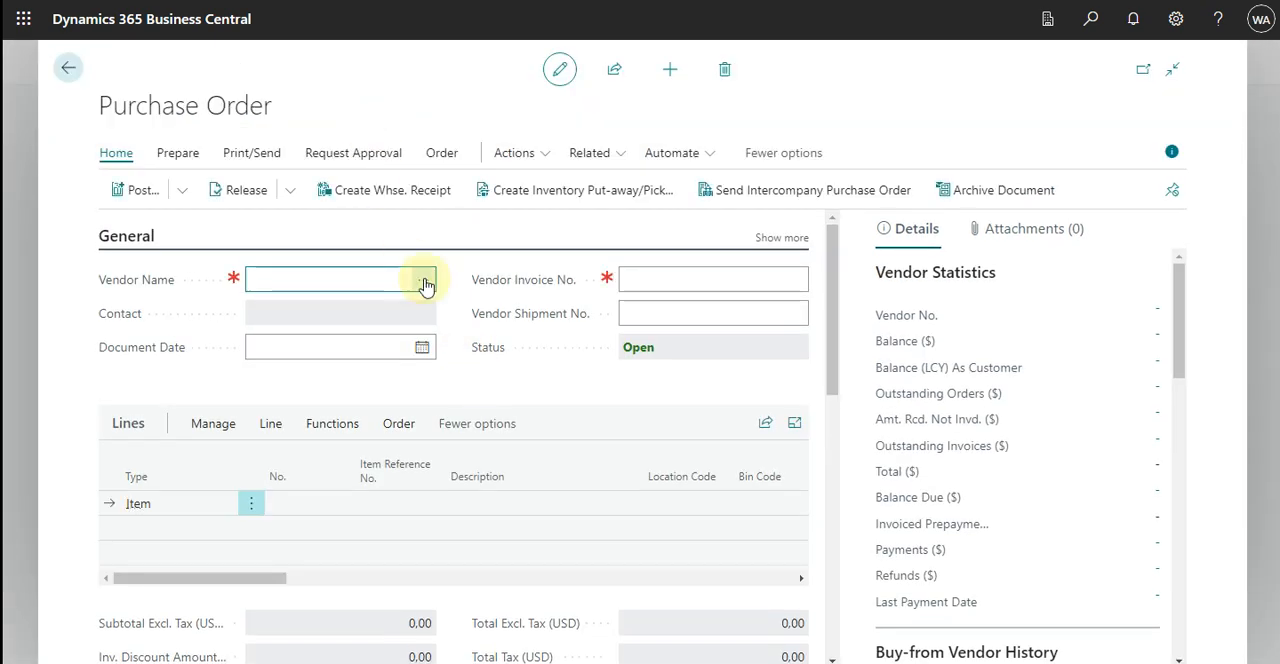
left_click(425, 285)
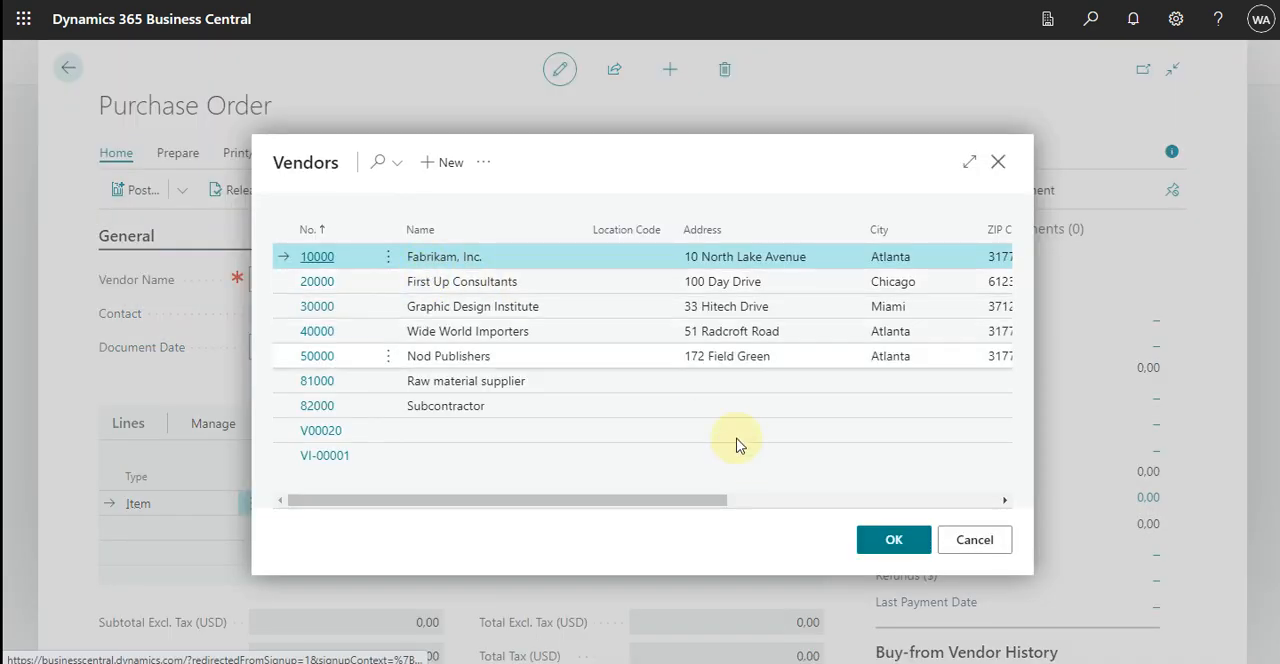
left_click(872, 541)
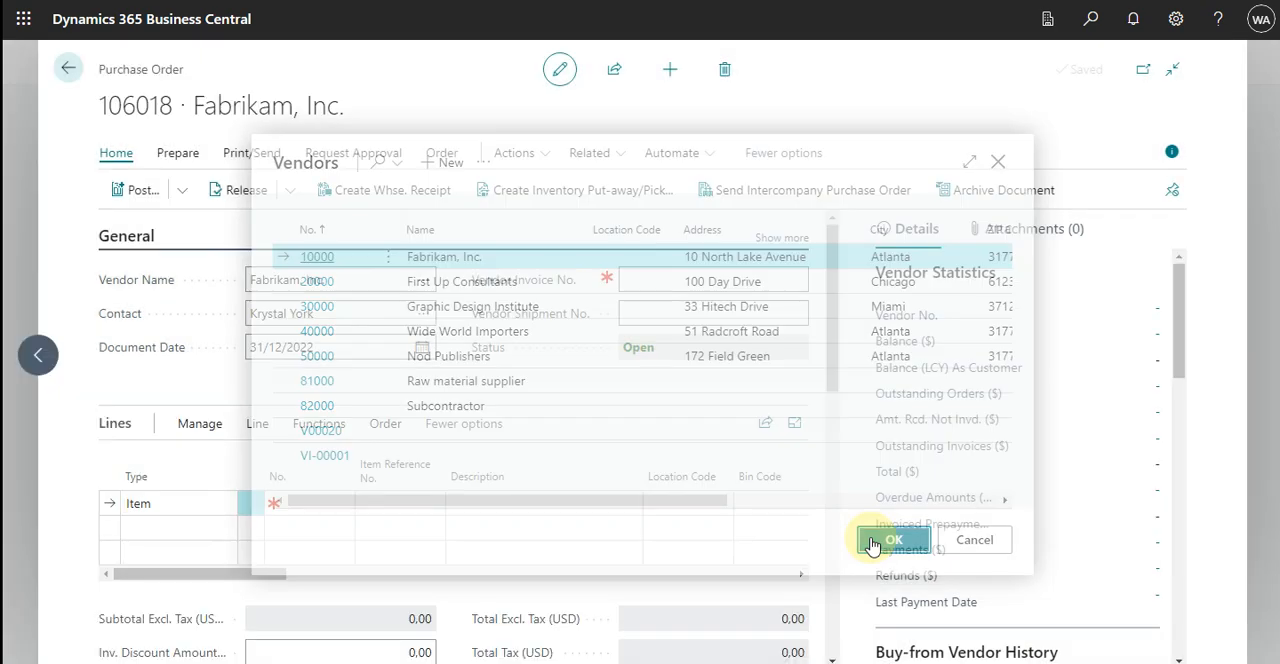
left_click(714, 277)
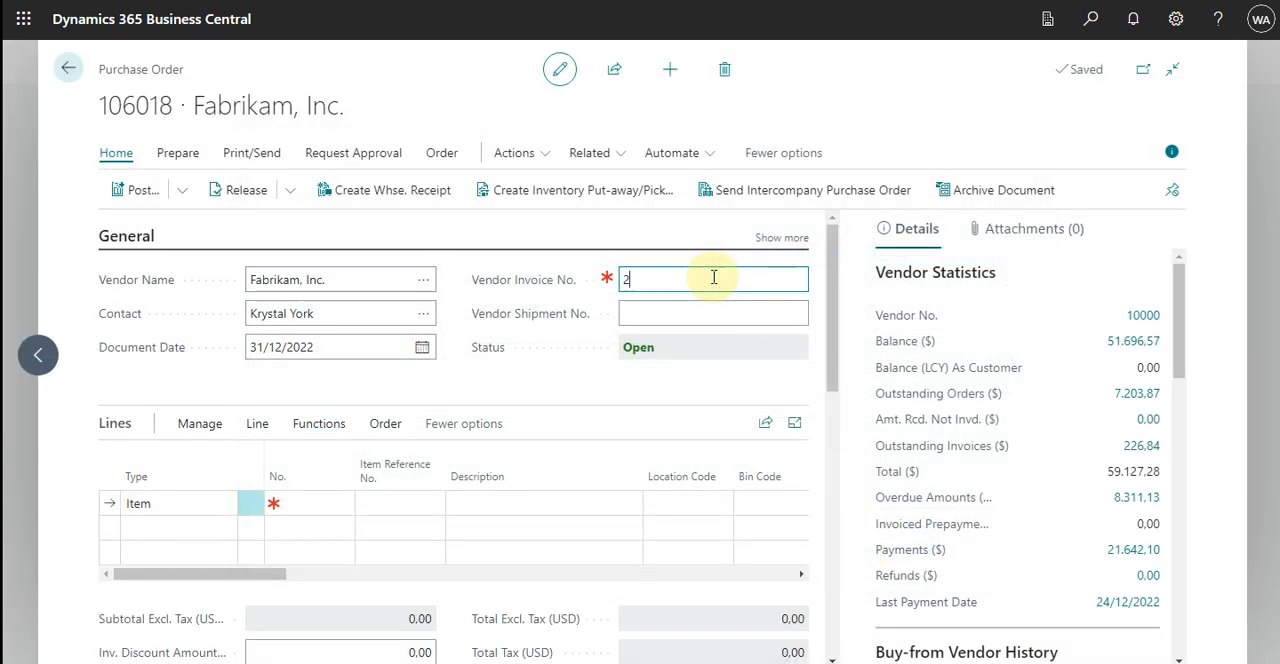
Set the purchase order's Ship-to to Customer Address and choose Adatum Corporation as the customer.
scroll(435, 440, "down", 4)
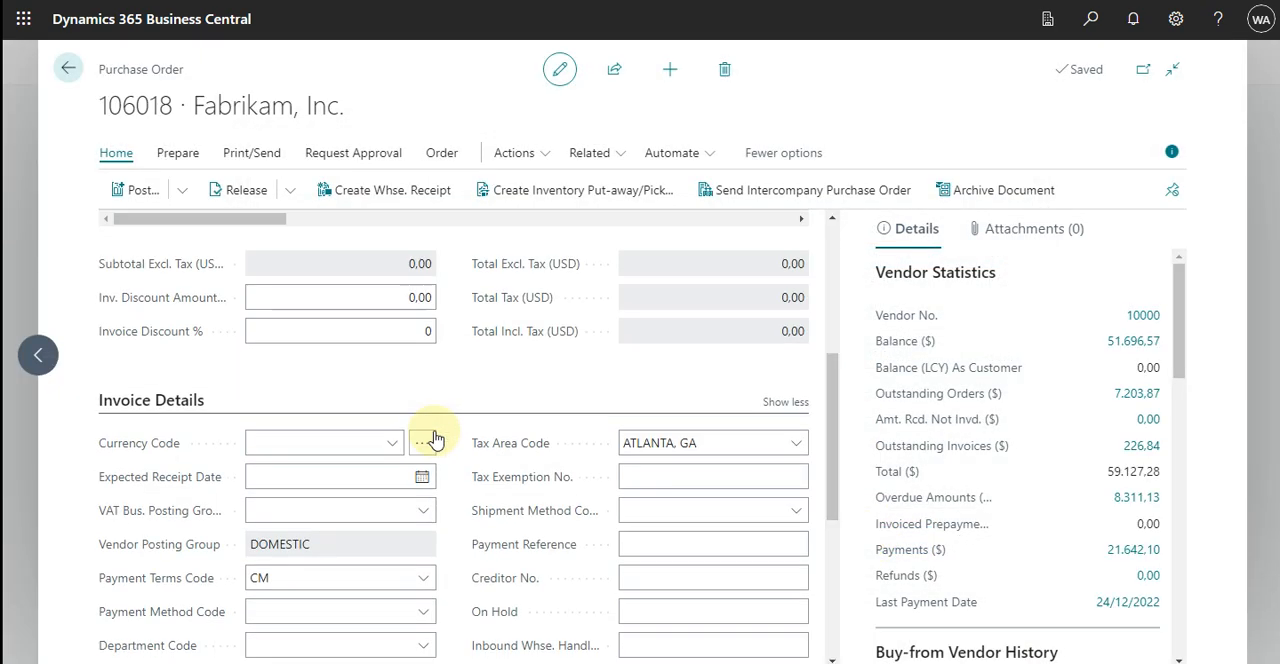
scroll(430, 432, "down", 3)
scroll(429, 429, "up", 3)
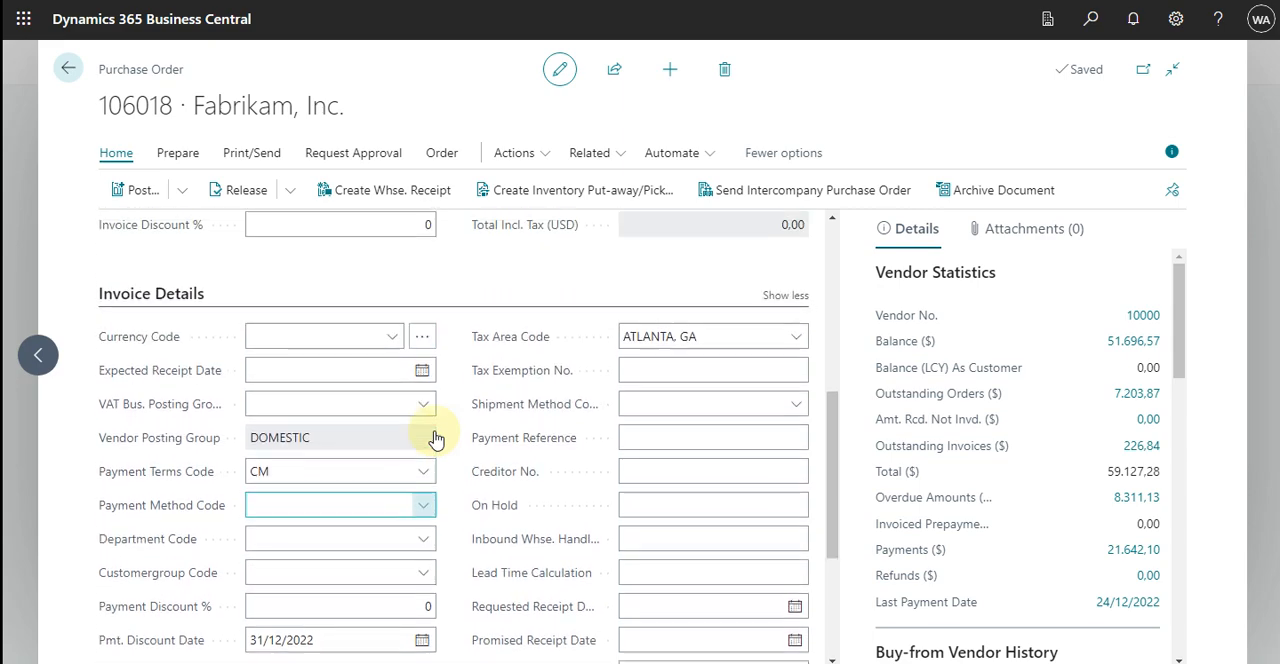
left_click(785, 402)
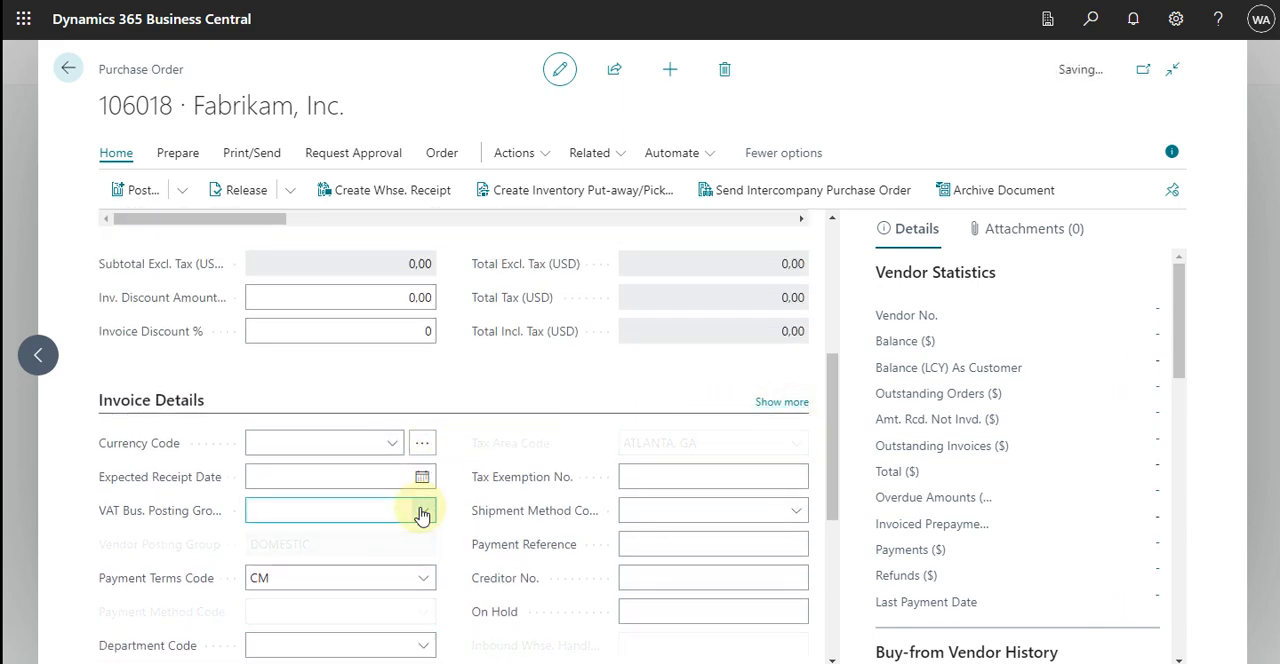
scroll(420, 514, "down", 2)
scroll(420, 514, "down", 1)
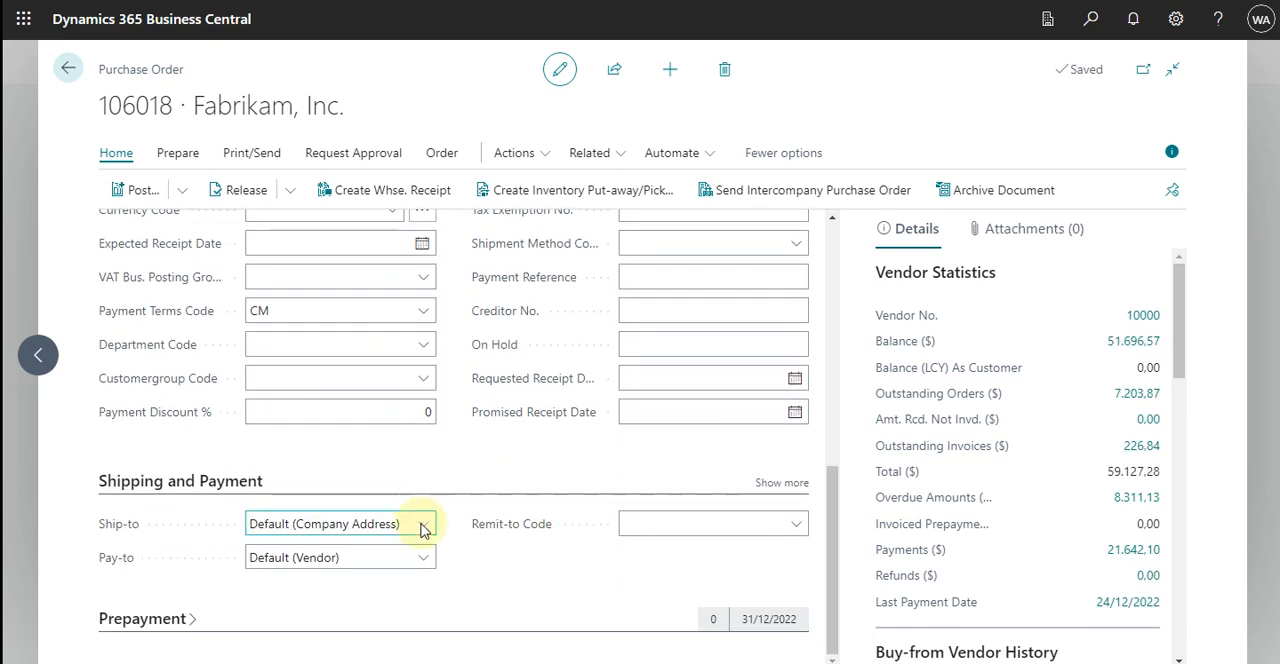
left_click(425, 523)
left_click(382, 572)
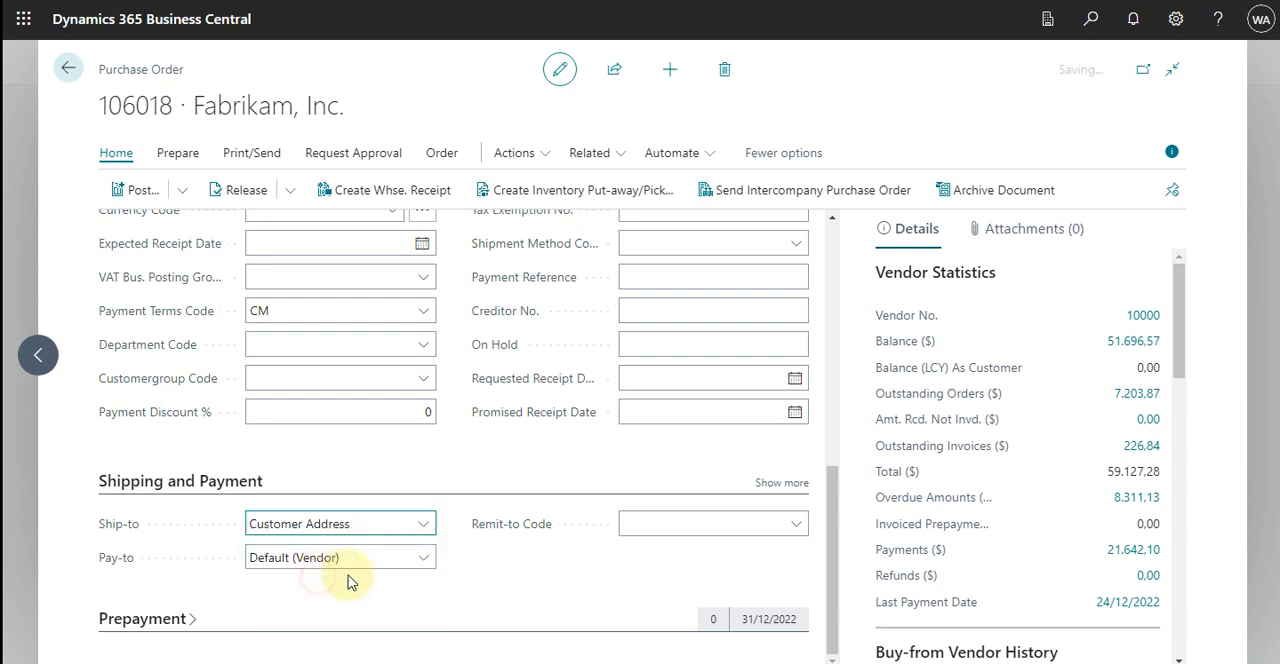
left_click(425, 558)
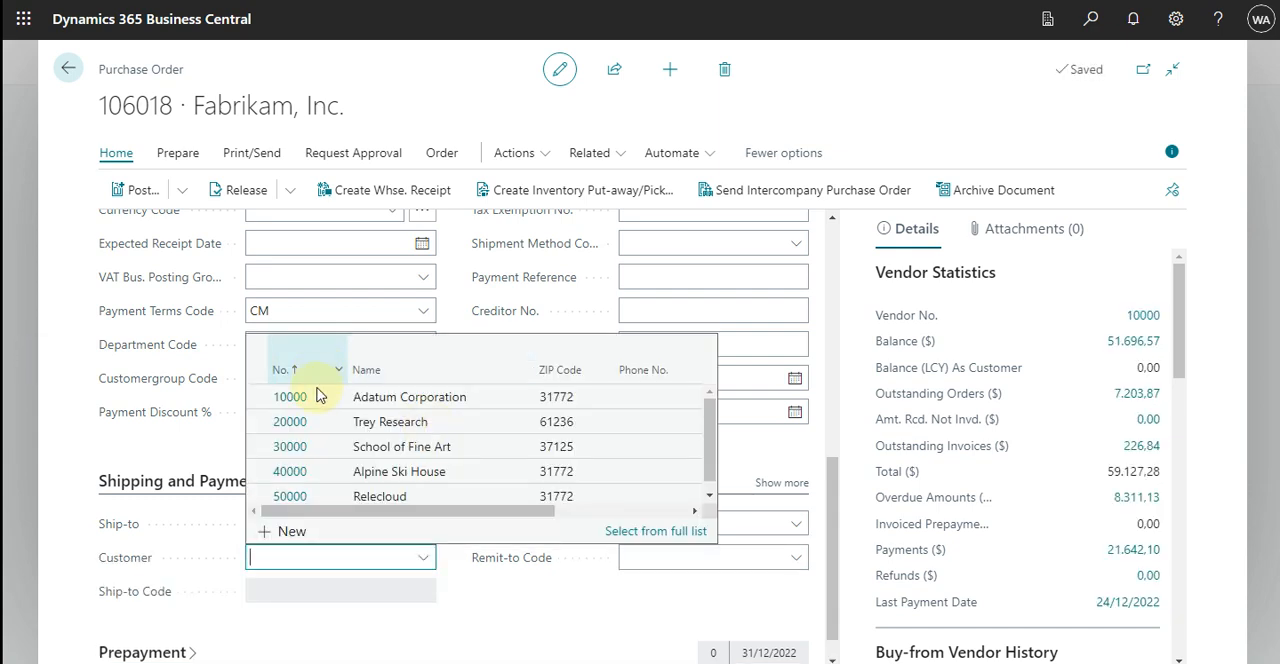
left_click(310, 398)
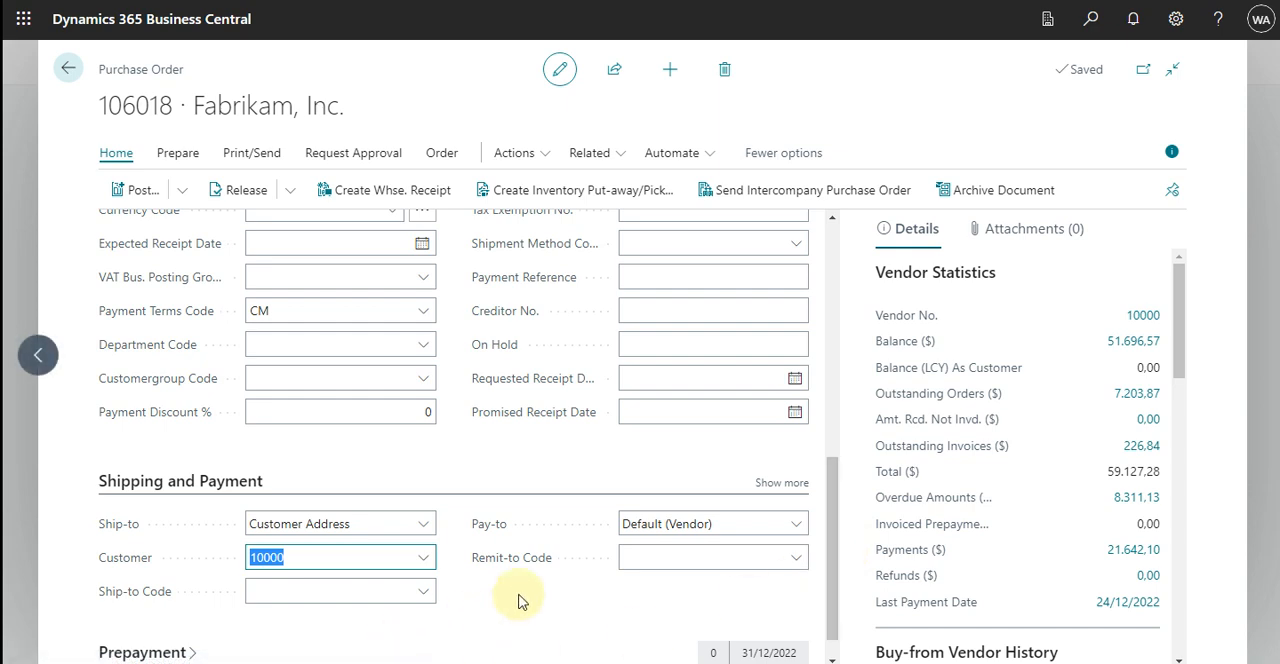
Try to get Adatum Corporation's sales order dated 31/12/2022 into the purchase order as a special order.
scroll(530, 638, "up", 10)
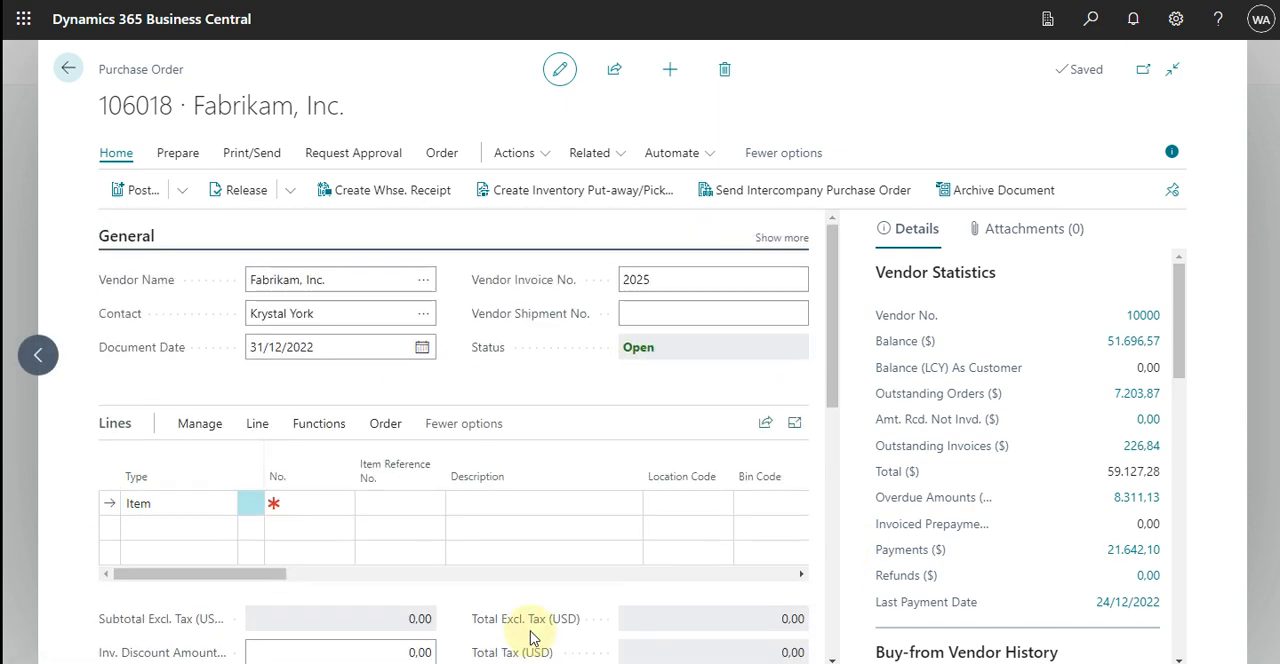
left_click(540, 155)
mouse_move(575, 190)
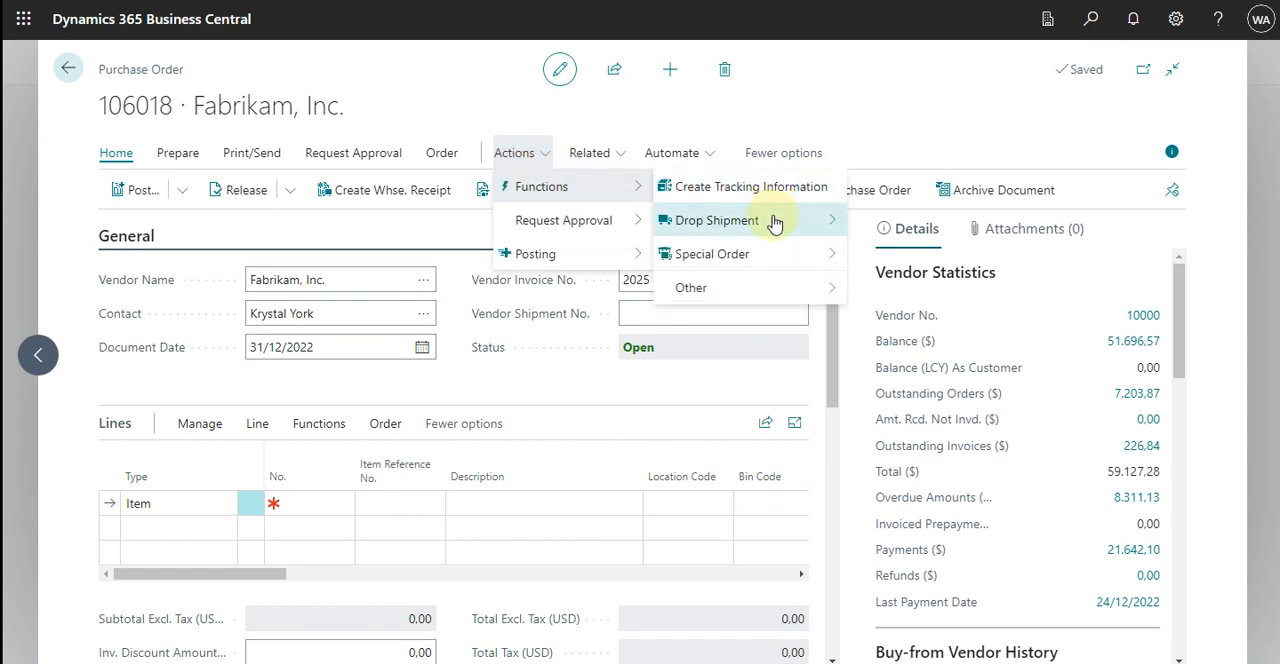
mouse_move(780, 258)
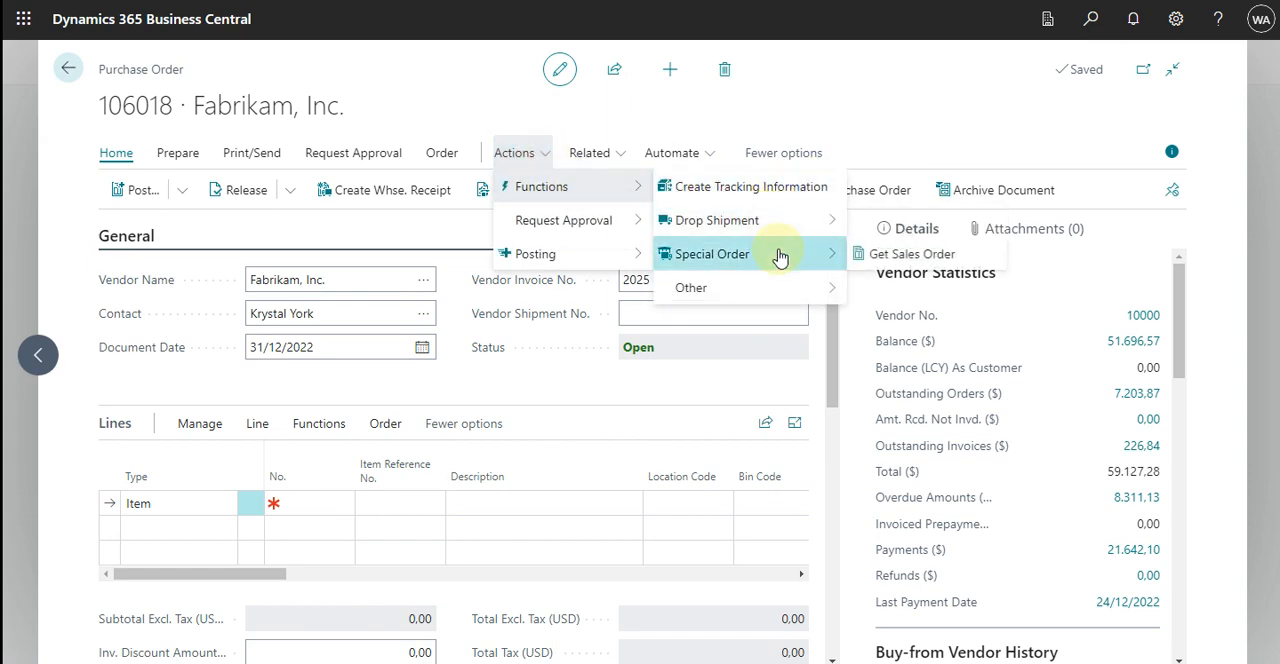
left_click(907, 256)
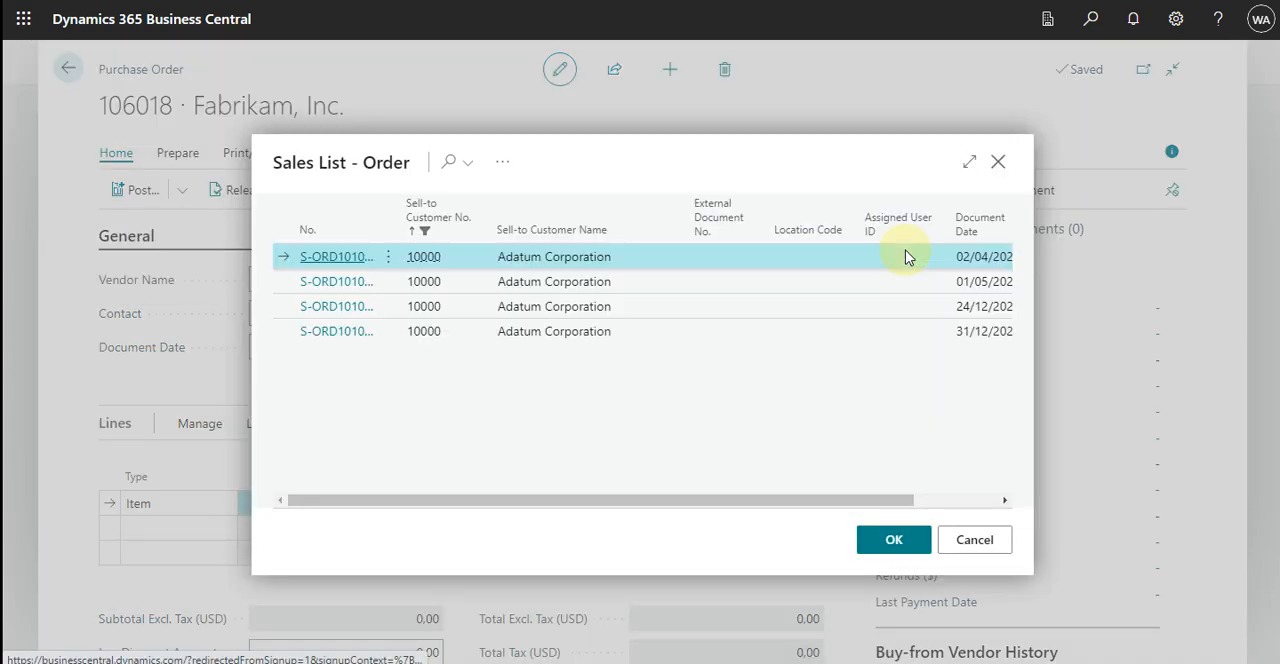
left_click(286, 331)
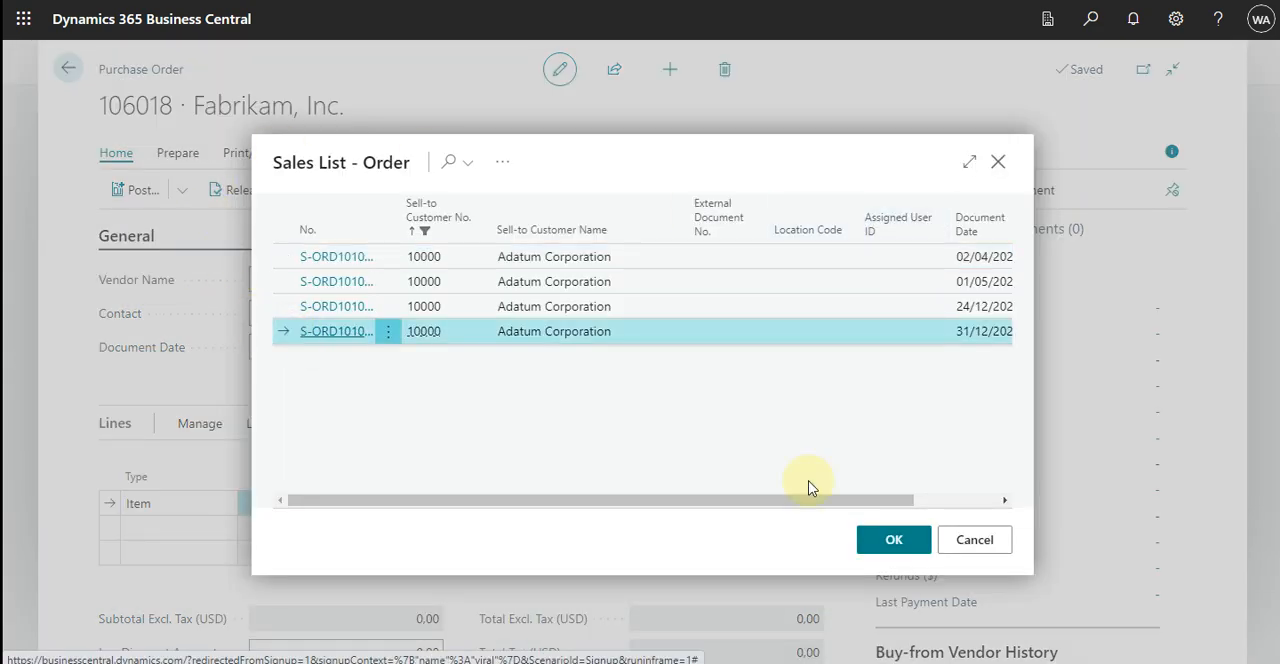
left_click(893, 541)
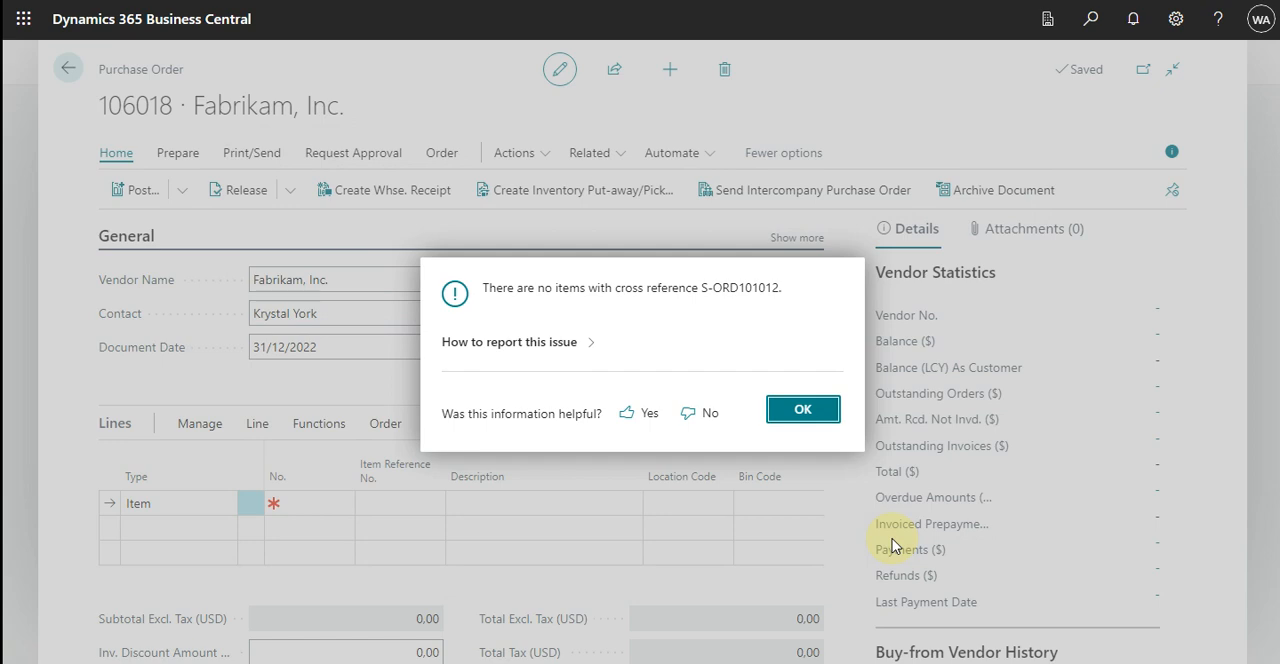
left_click(800, 412)
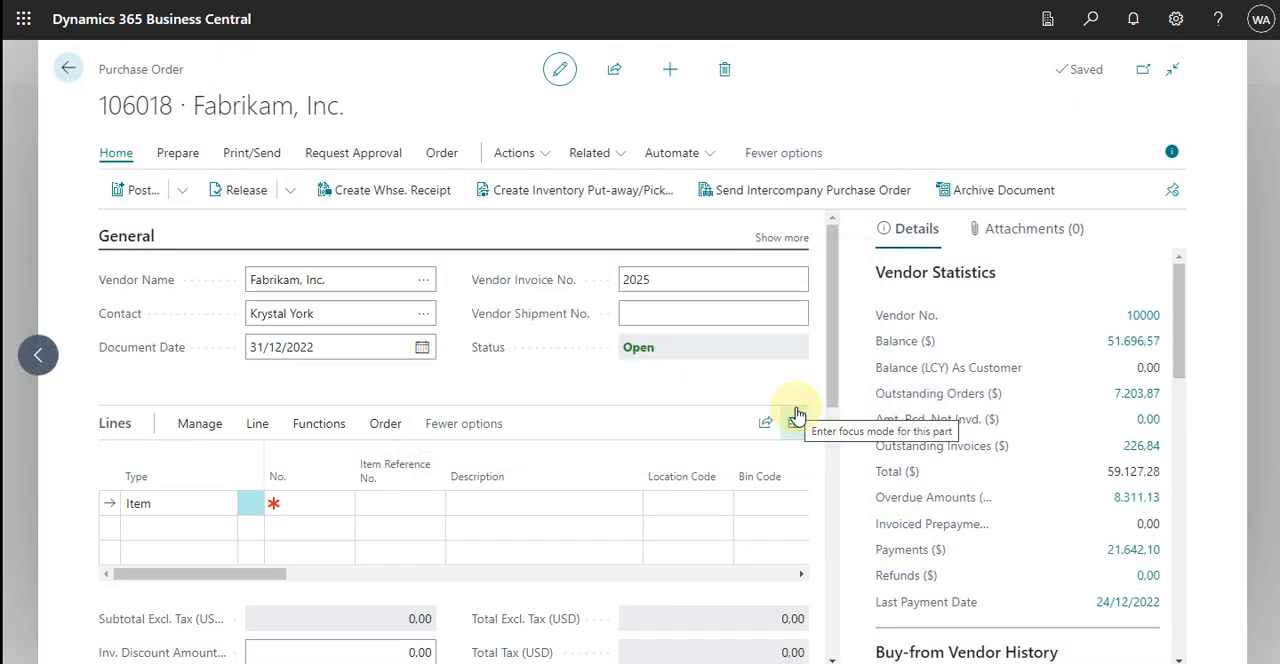
left_click_drag(212, 571, 103, 560)
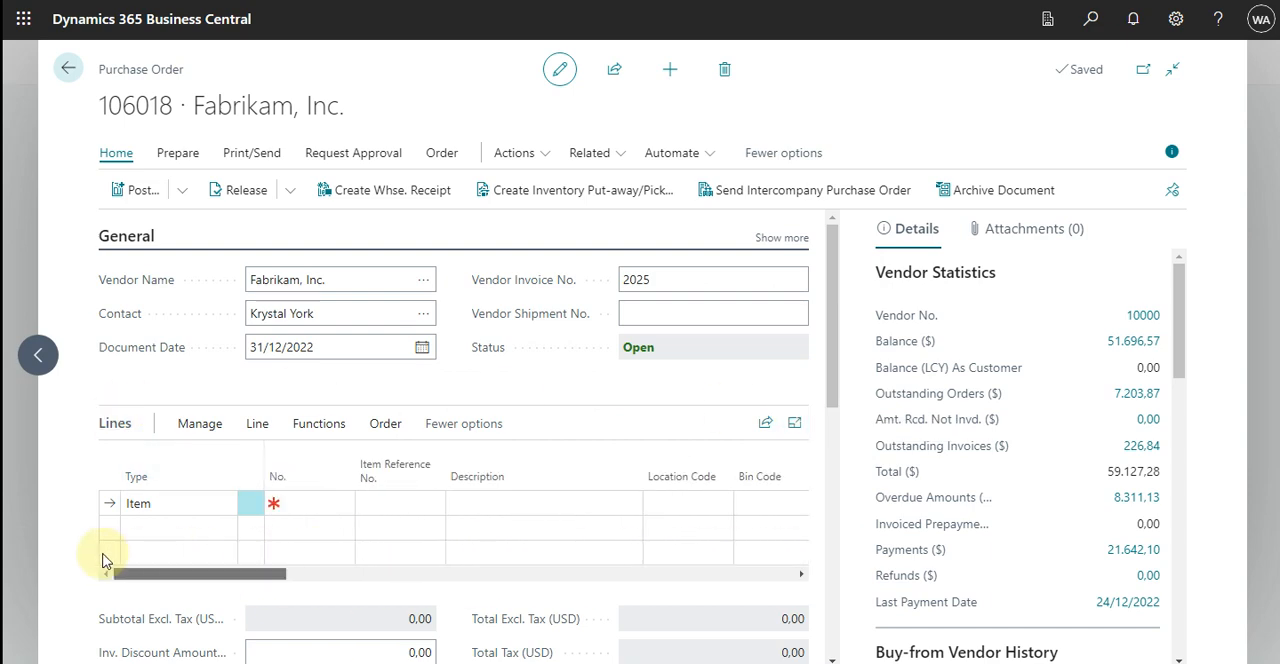
left_click(191, 504)
left_click(188, 503)
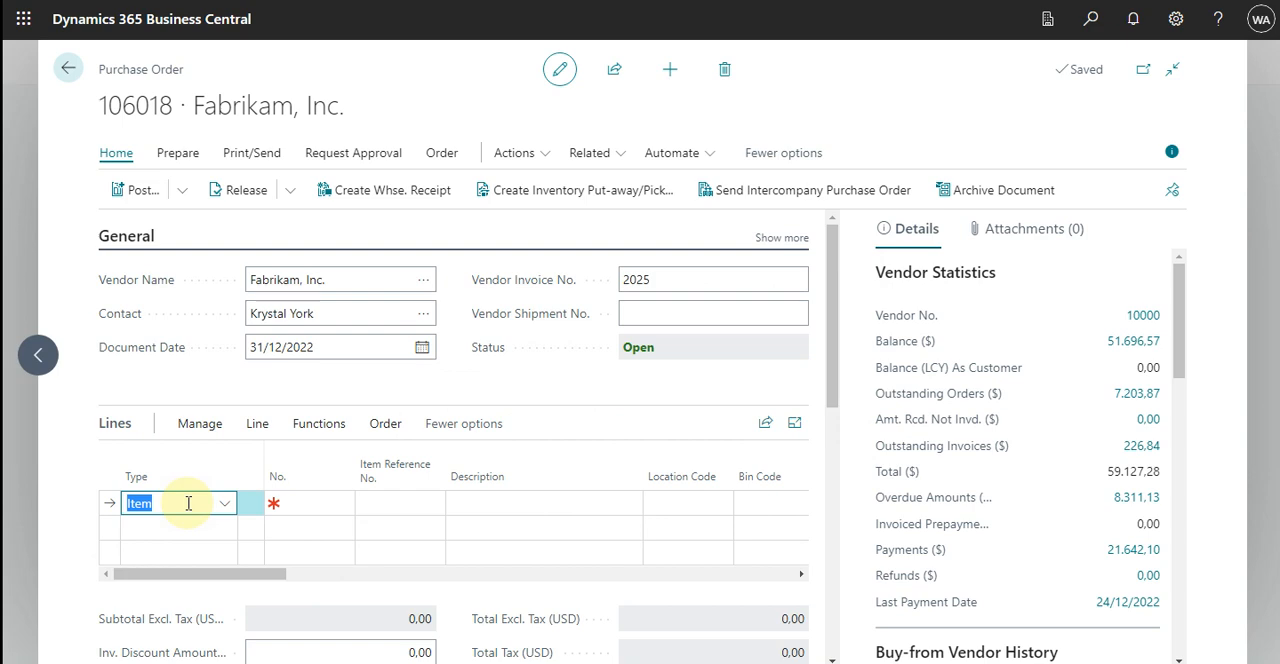
left_click(404, 508)
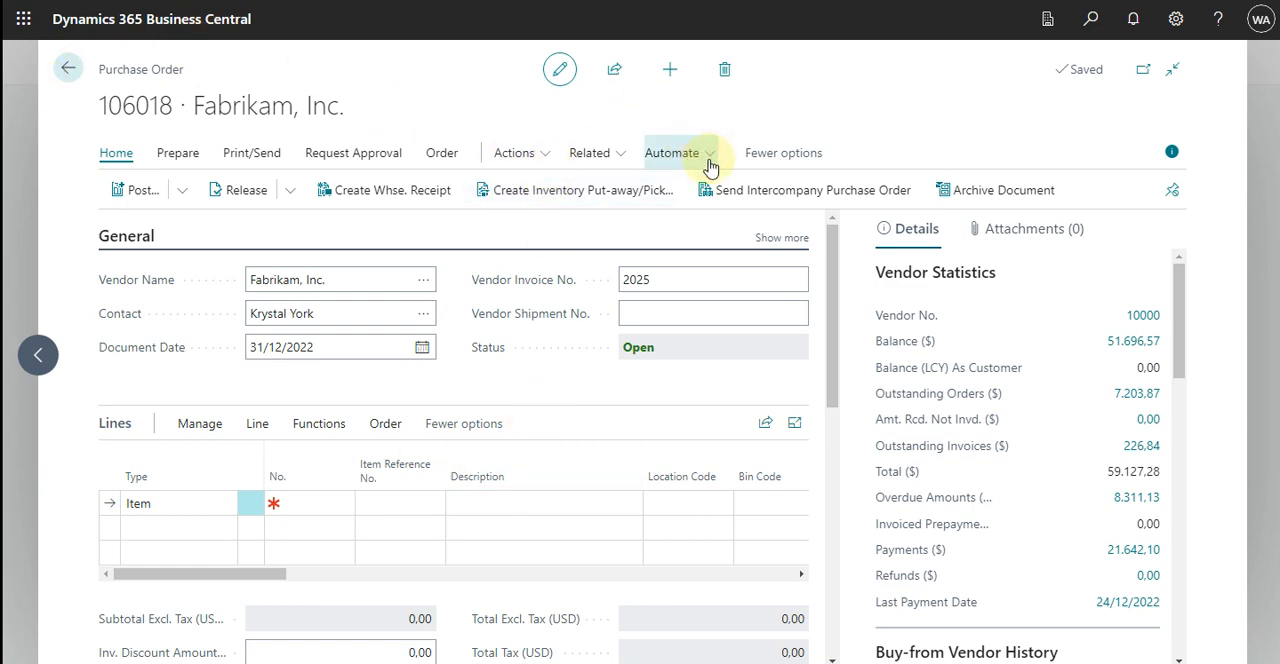
Retry getting Adatum Corporation's 31/12/2022 sales order through the warehouse-related Special Order function.
left_click(615, 155)
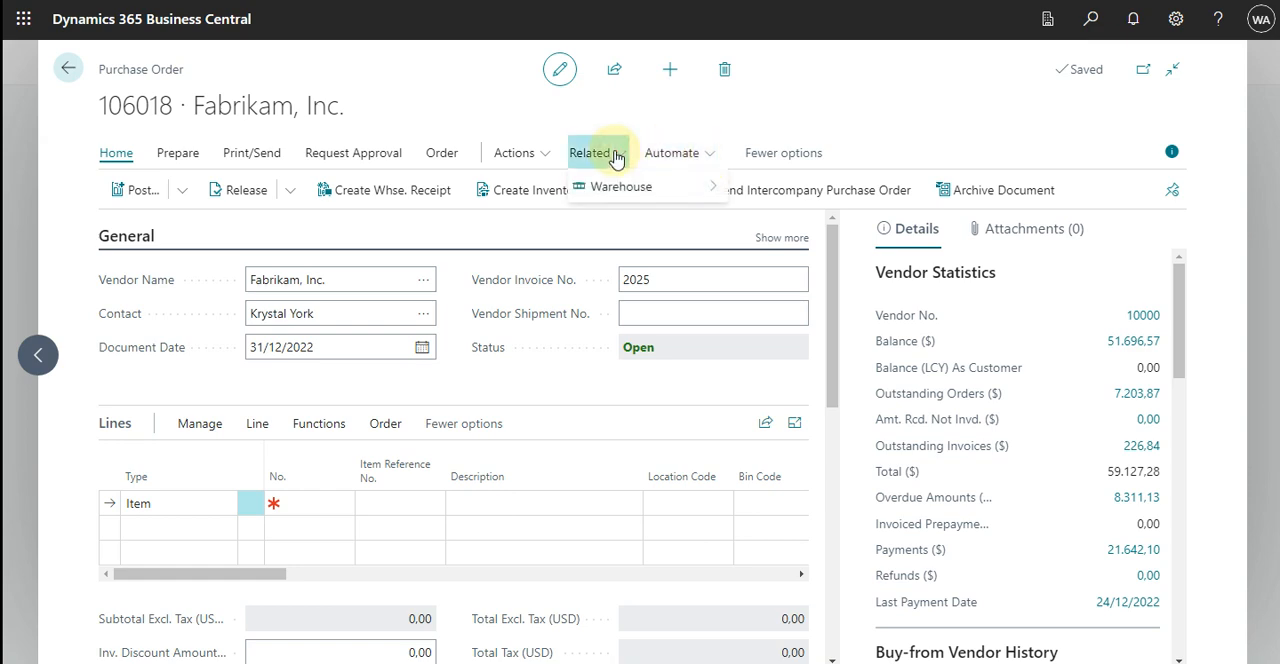
left_click(623, 188)
mouse_move(862, 292)
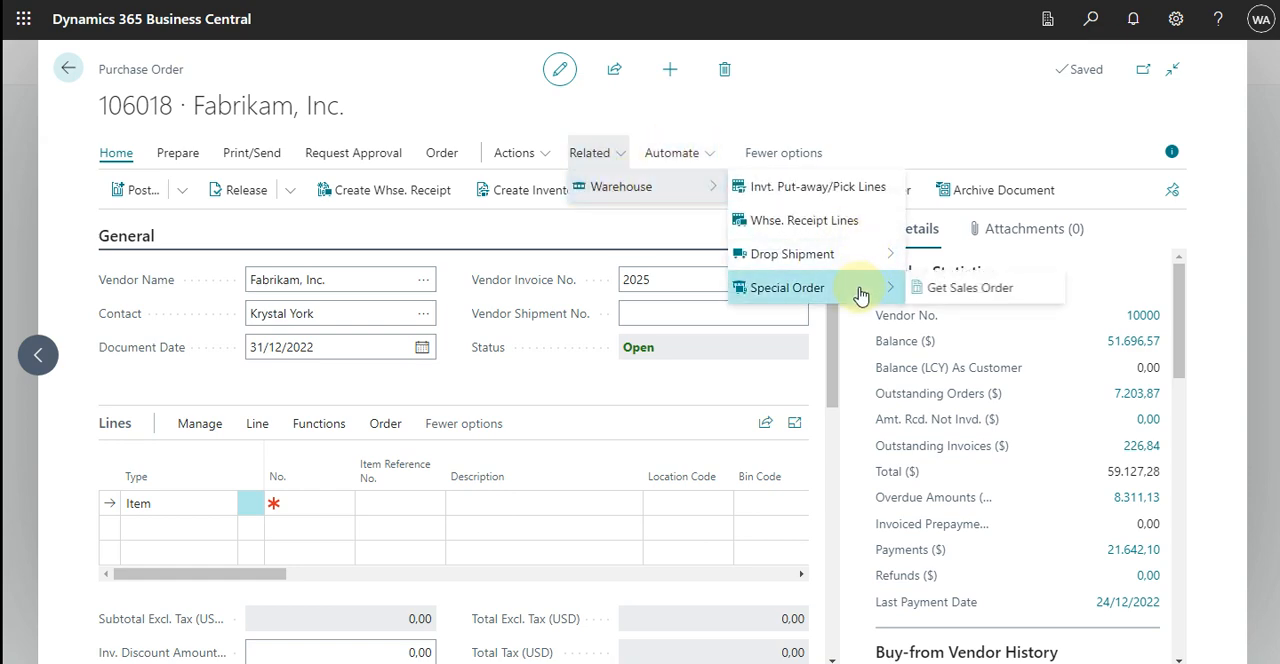
left_click(985, 290)
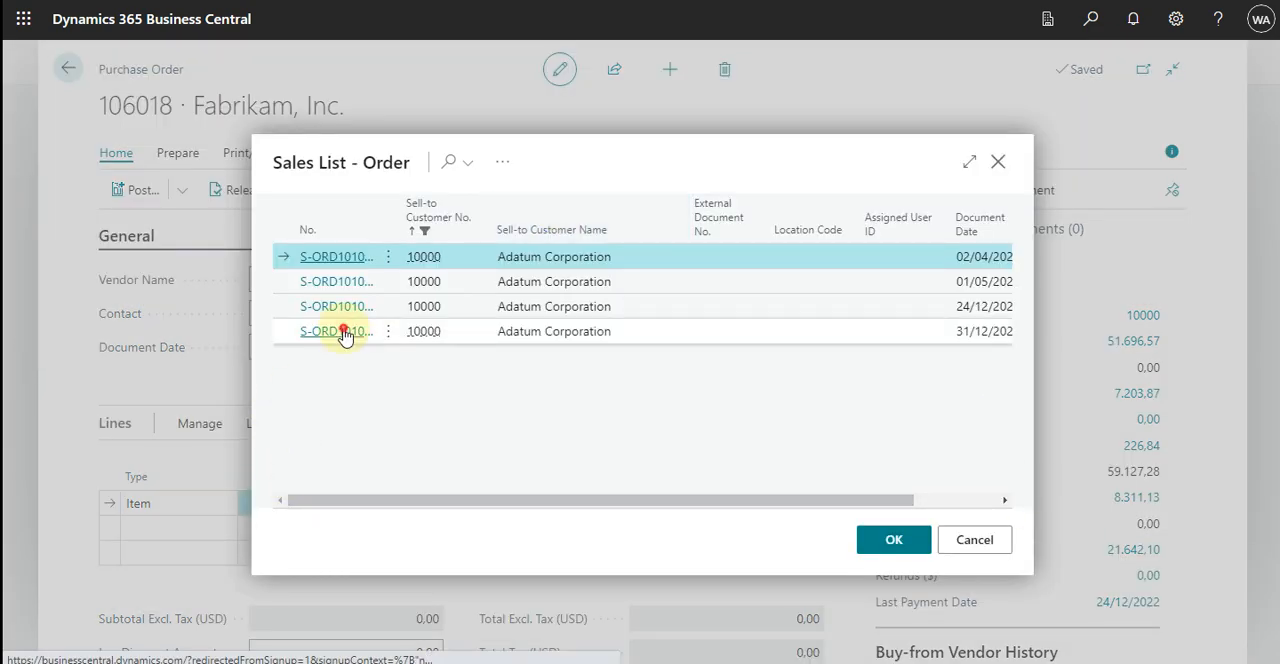
left_click(343, 334)
left_click(366, 335)
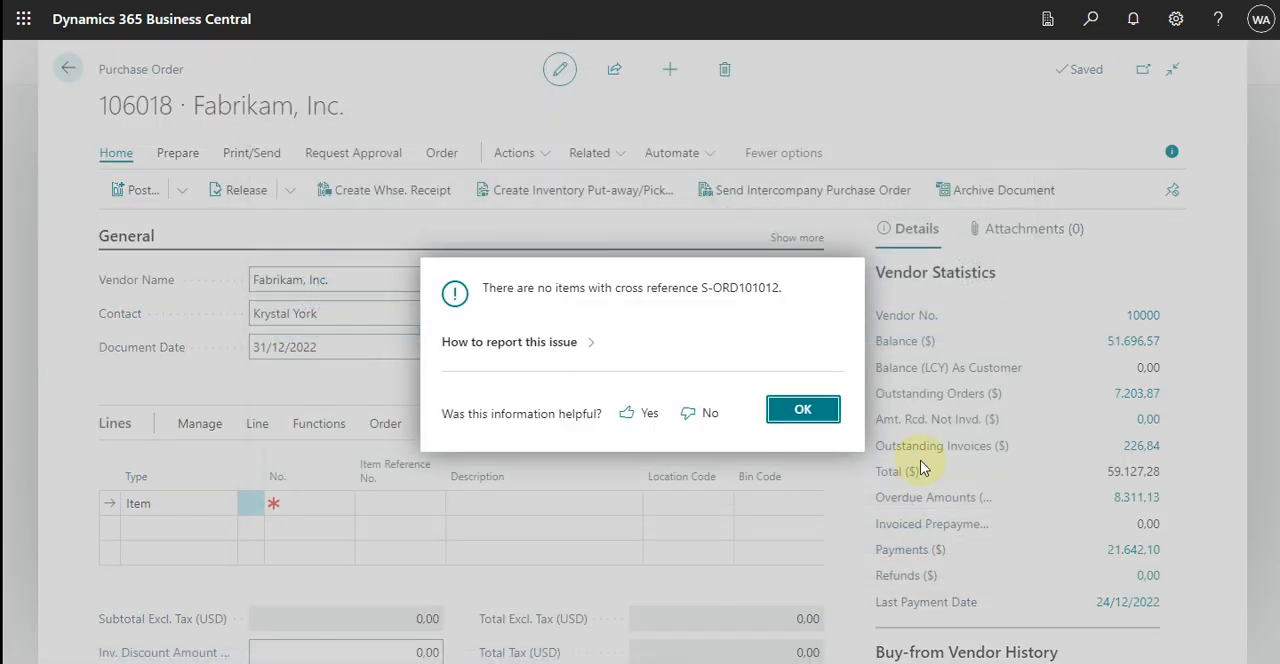
left_click(812, 412)
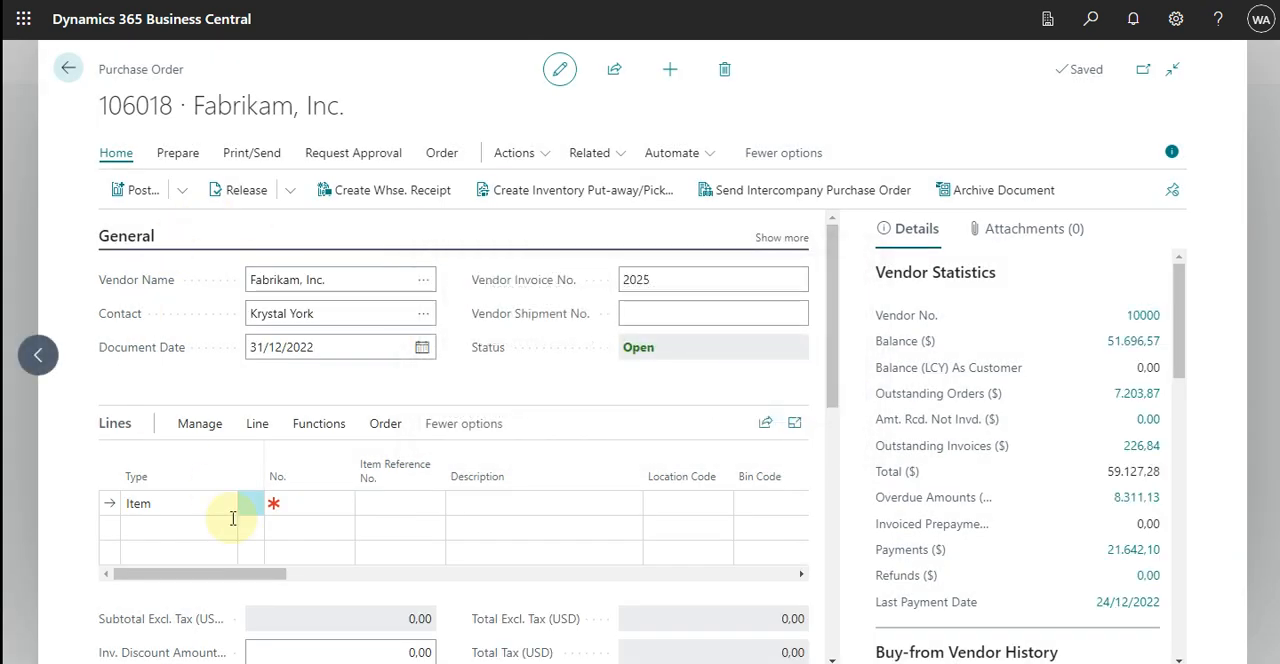
Leave the purchase order and open Adatum Corporation's sales order for the PARIS Guest Chair from the sales orders list.
left_click(63, 67)
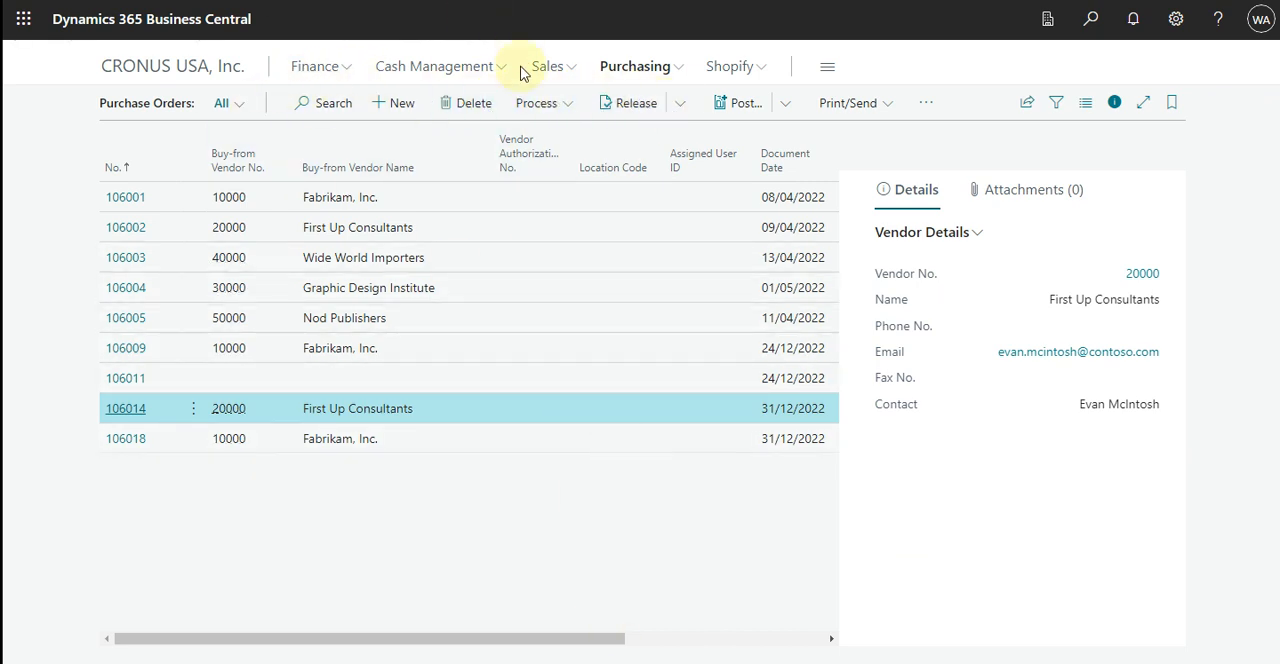
left_click(566, 70)
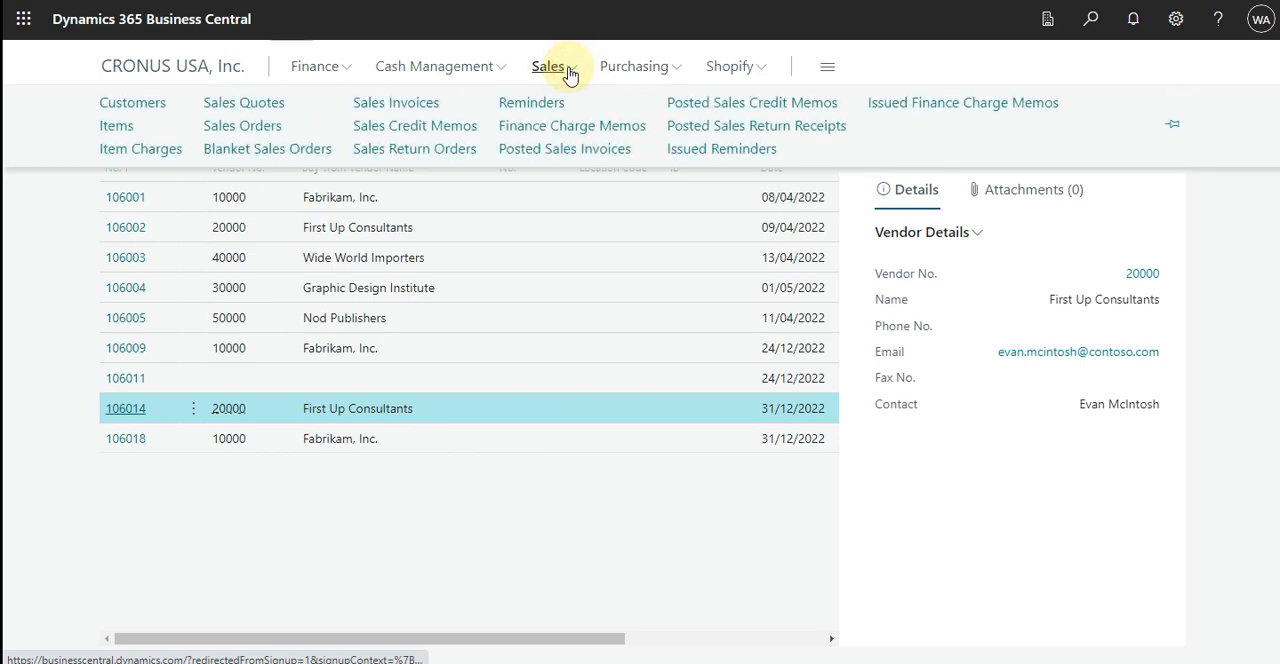
left_click(242, 127)
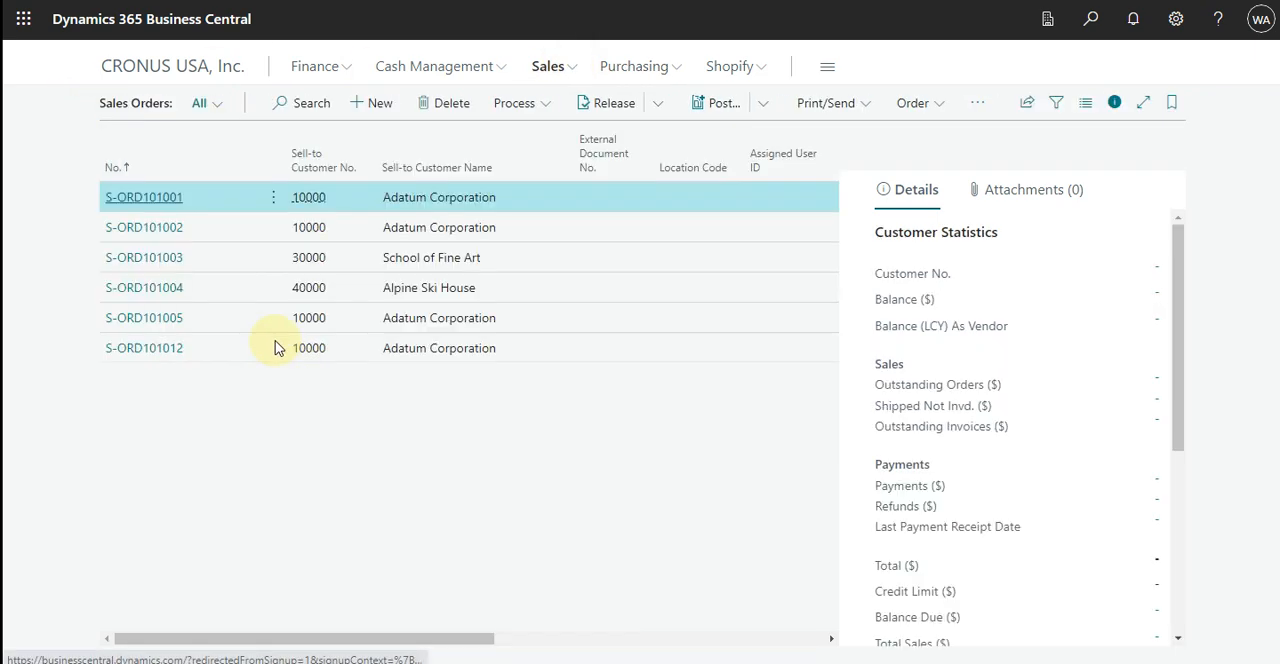
left_click(137, 350)
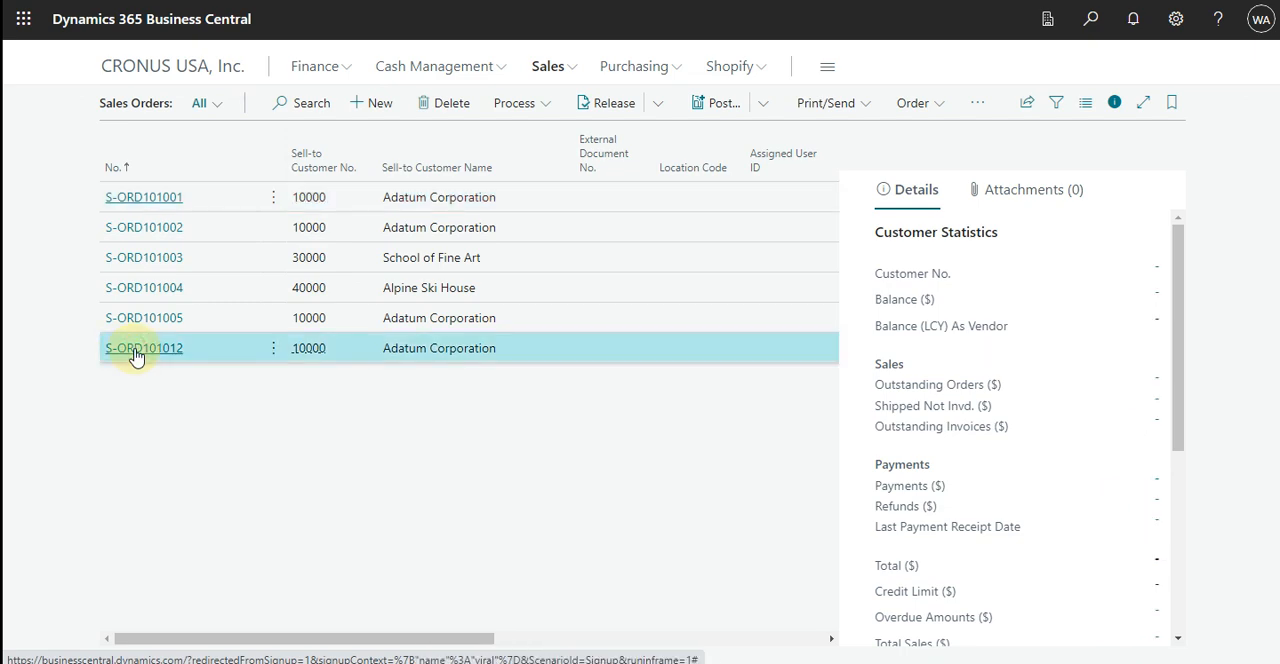
left_click(140, 349)
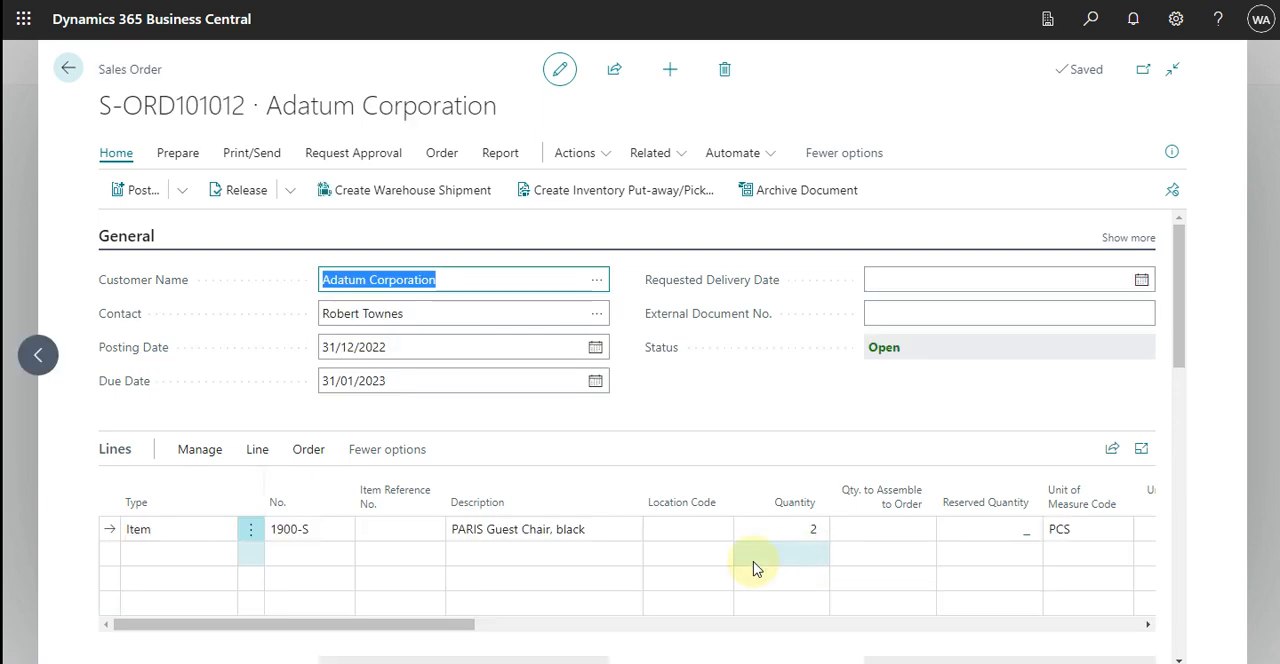
Set the Purchasing Code of the PARIS Guest Chair, black line to SPEC ORDER.
left_click_drag(421, 632, 601, 628)
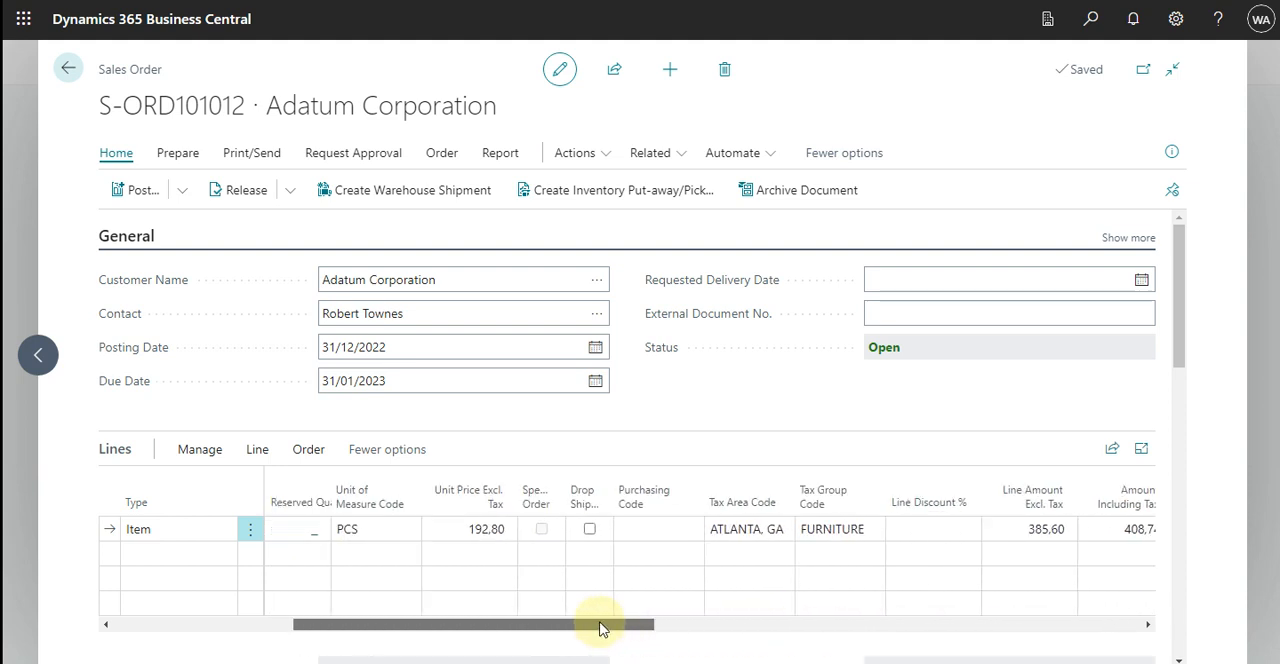
left_click(706, 525)
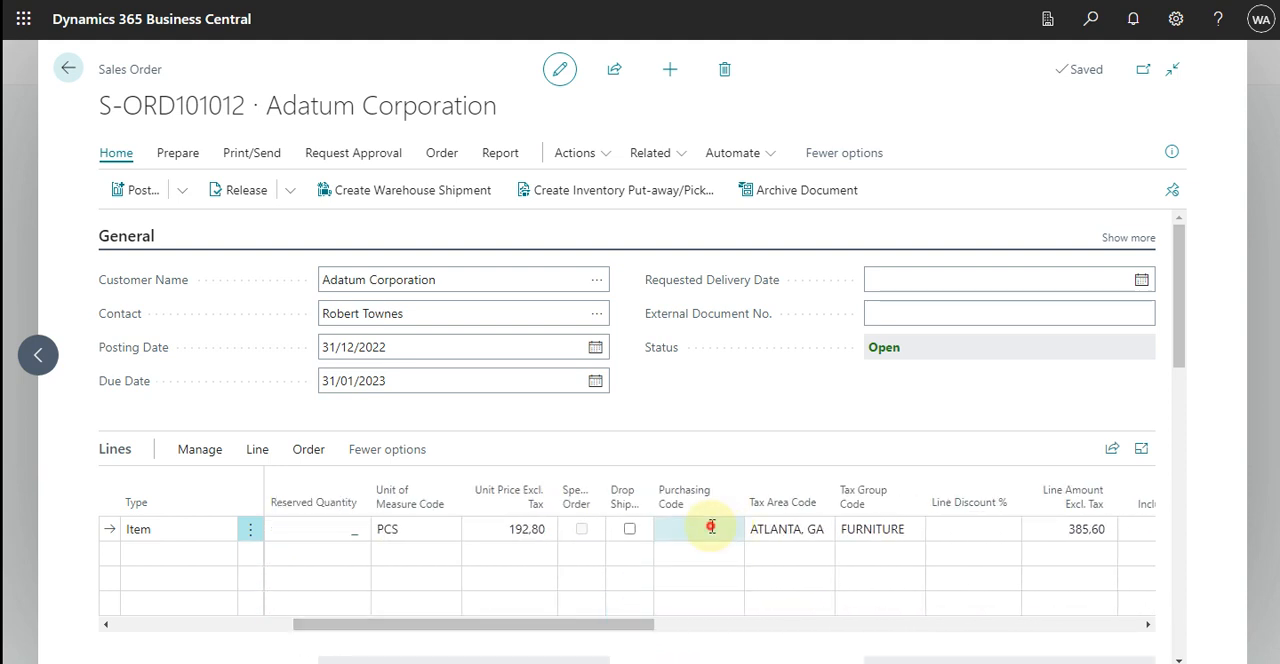
left_click(733, 529)
left_click(733, 530)
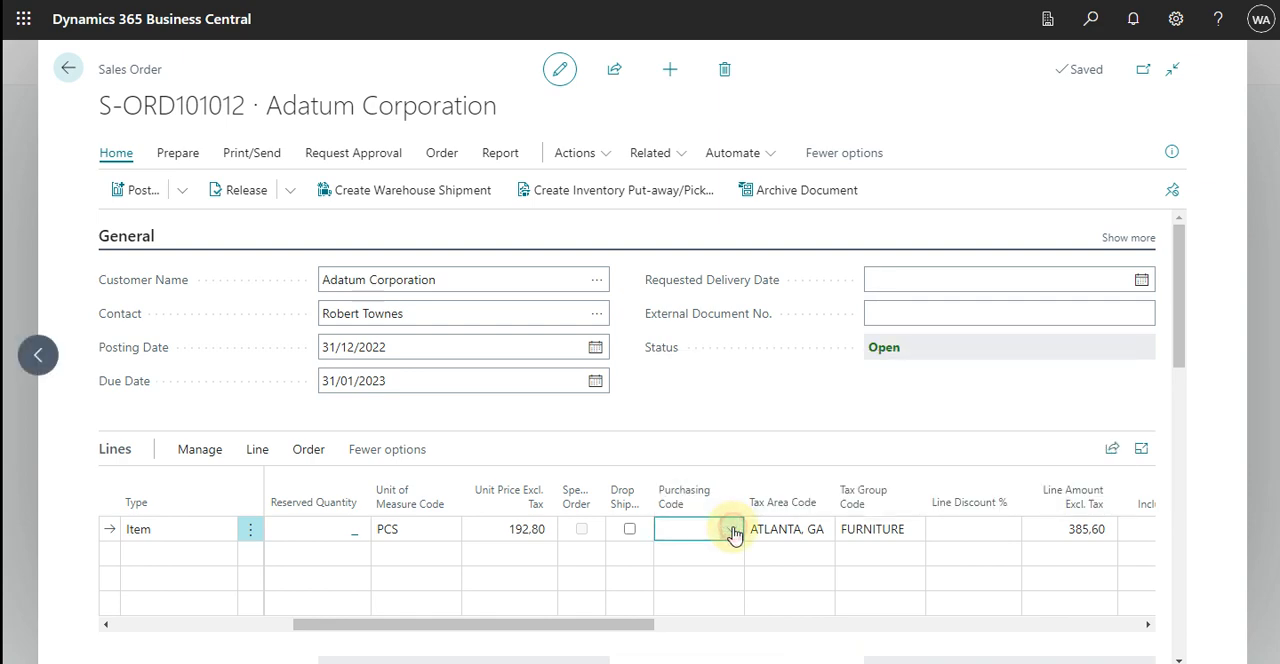
left_click(733, 530)
left_click(764, 468)
key("Tab")
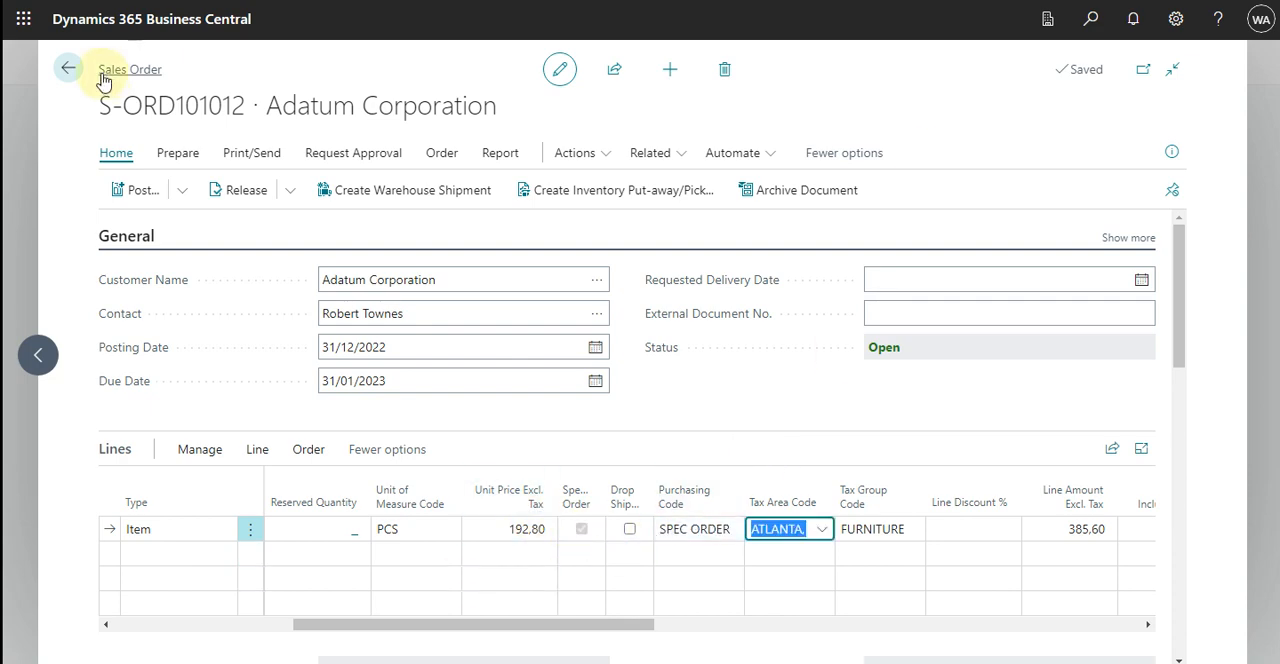
Leave the sales order and open Fabrikam, Inc.'s purchase order dated 31/12/2022 from the purchase orders list.
left_click(68, 67)
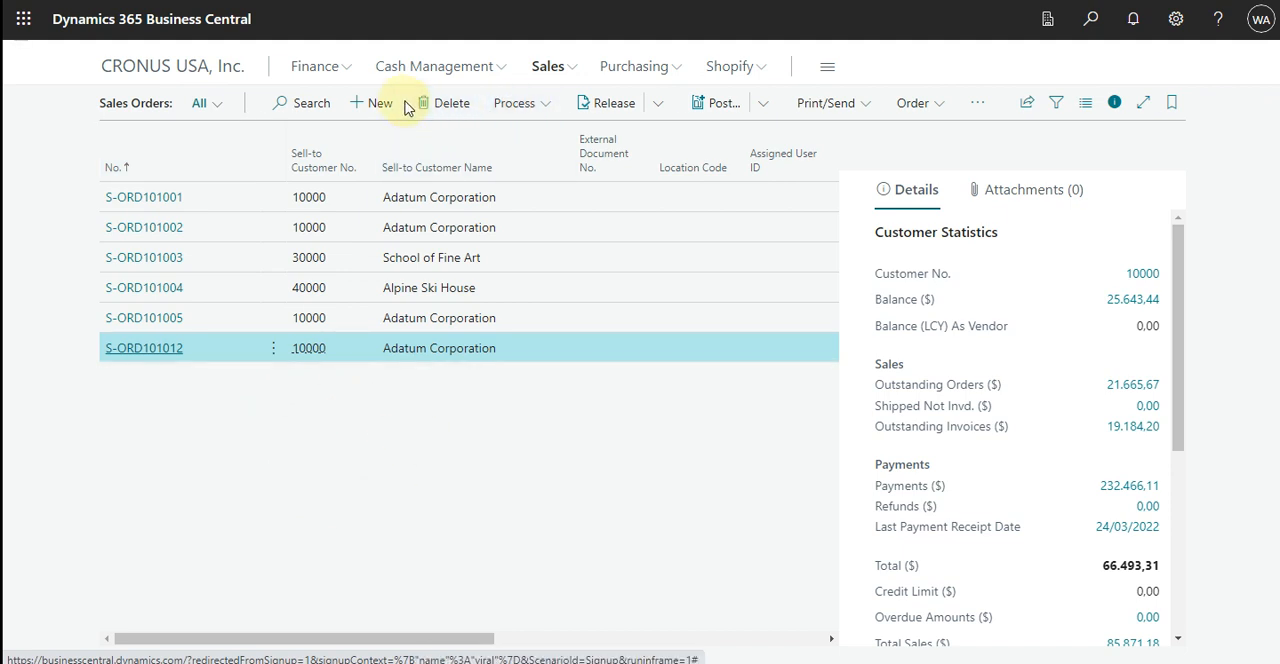
left_click(677, 75)
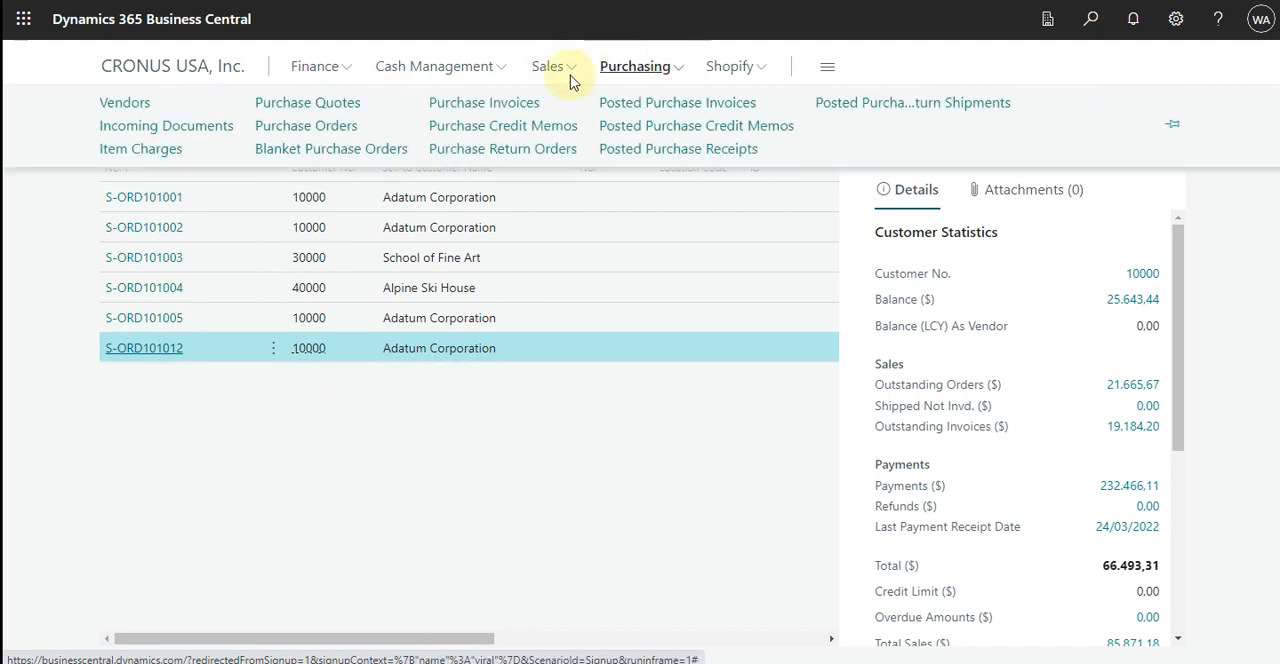
left_click(340, 130)
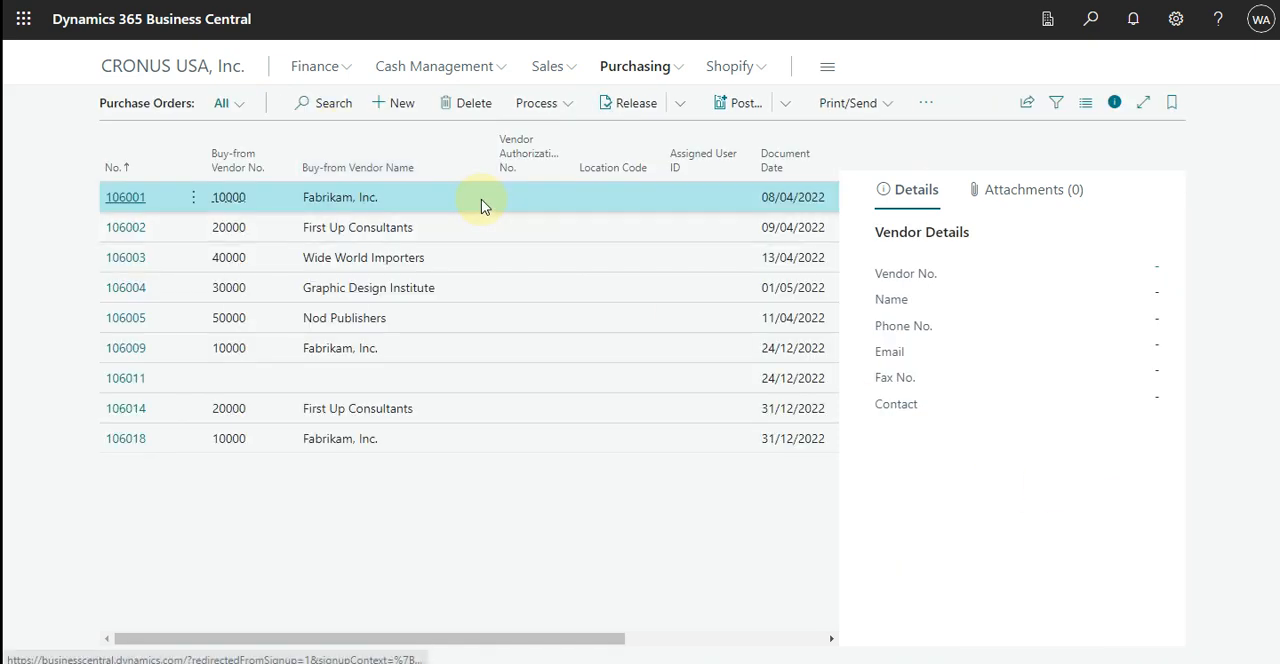
left_click(120, 442)
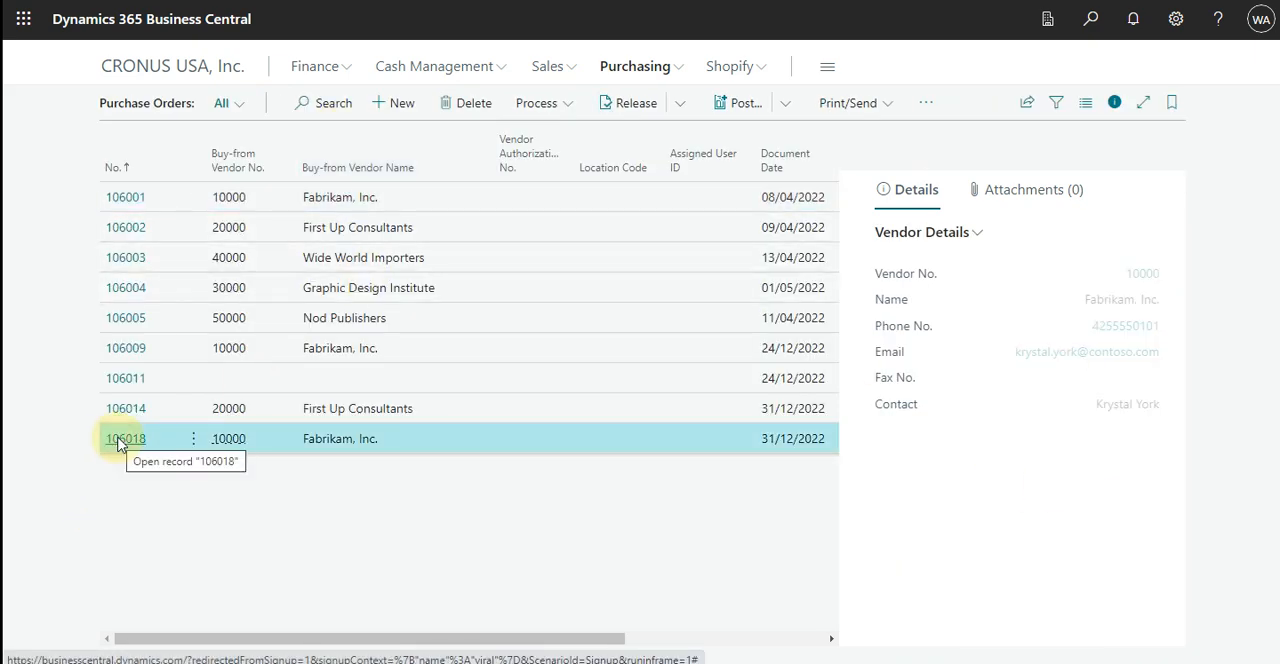
left_click(120, 442)
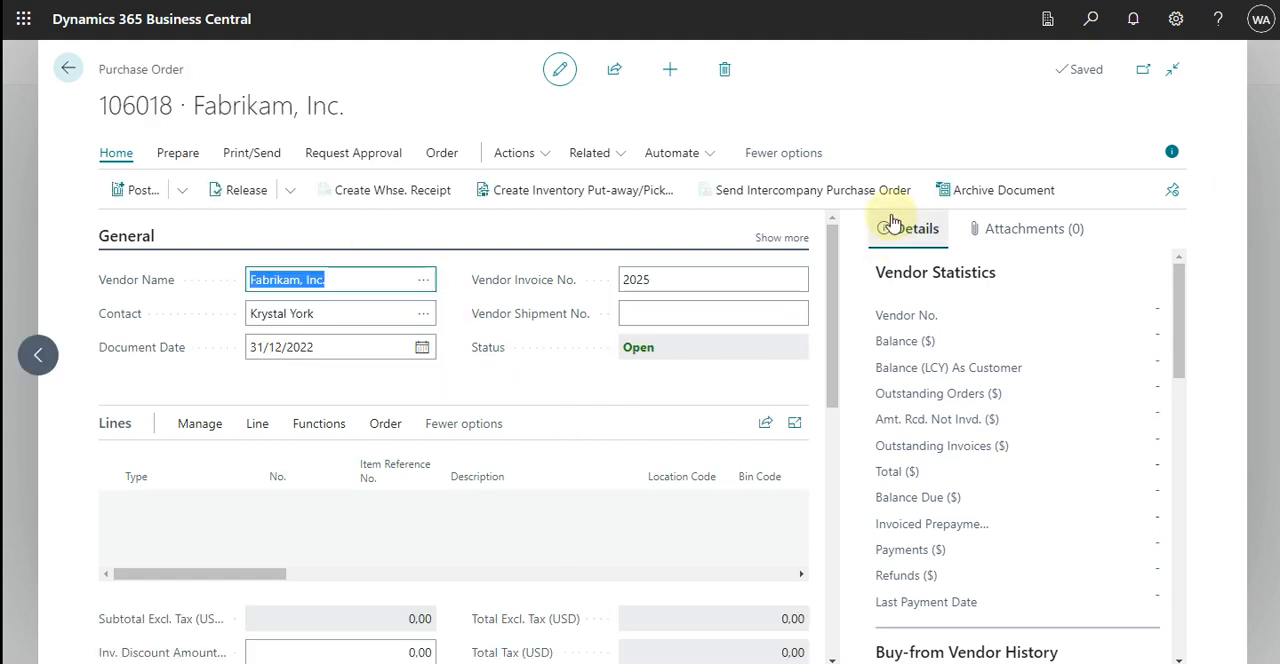
Get Adatum Corporation's sales order dated 31/12/2022 into the purchase order through the Special Order function.
left_click(545, 160)
mouse_move(573, 199)
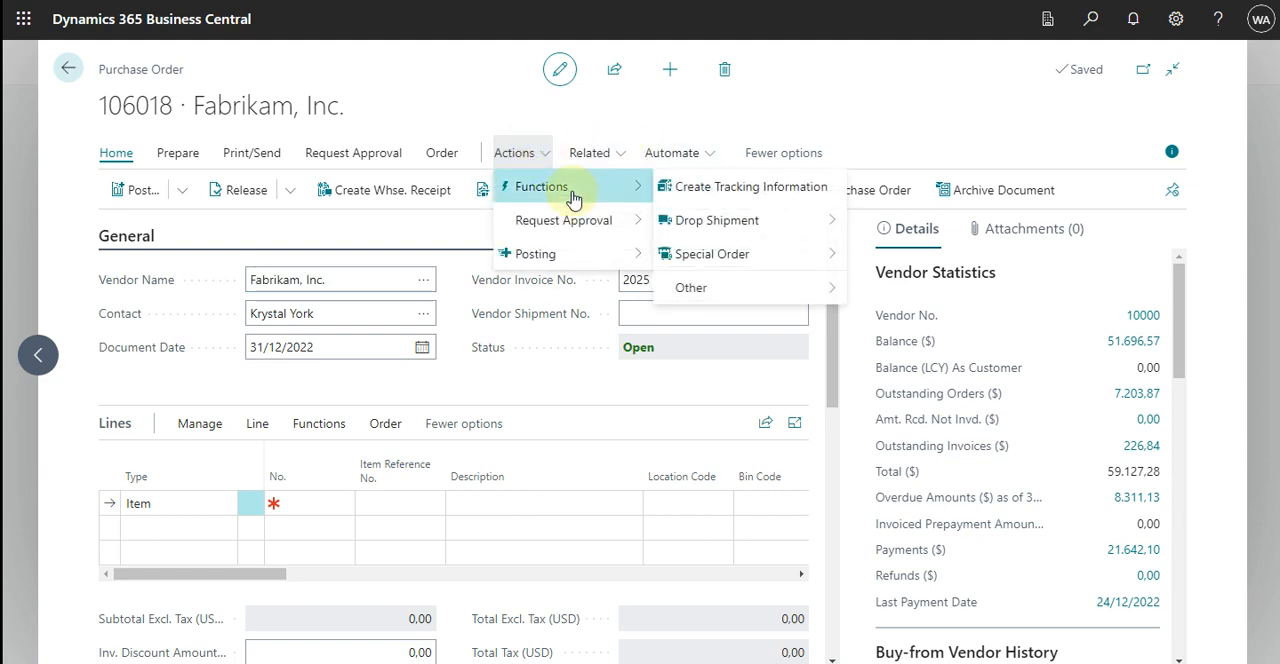
mouse_move(752, 262)
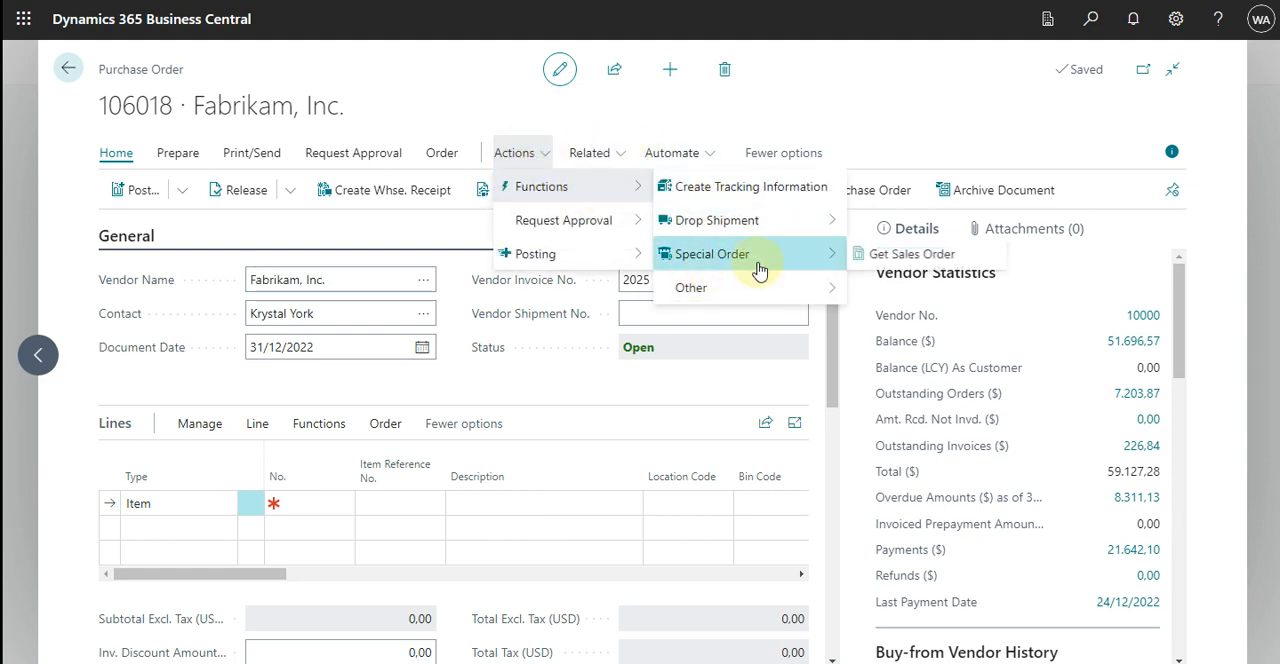
left_click(897, 257)
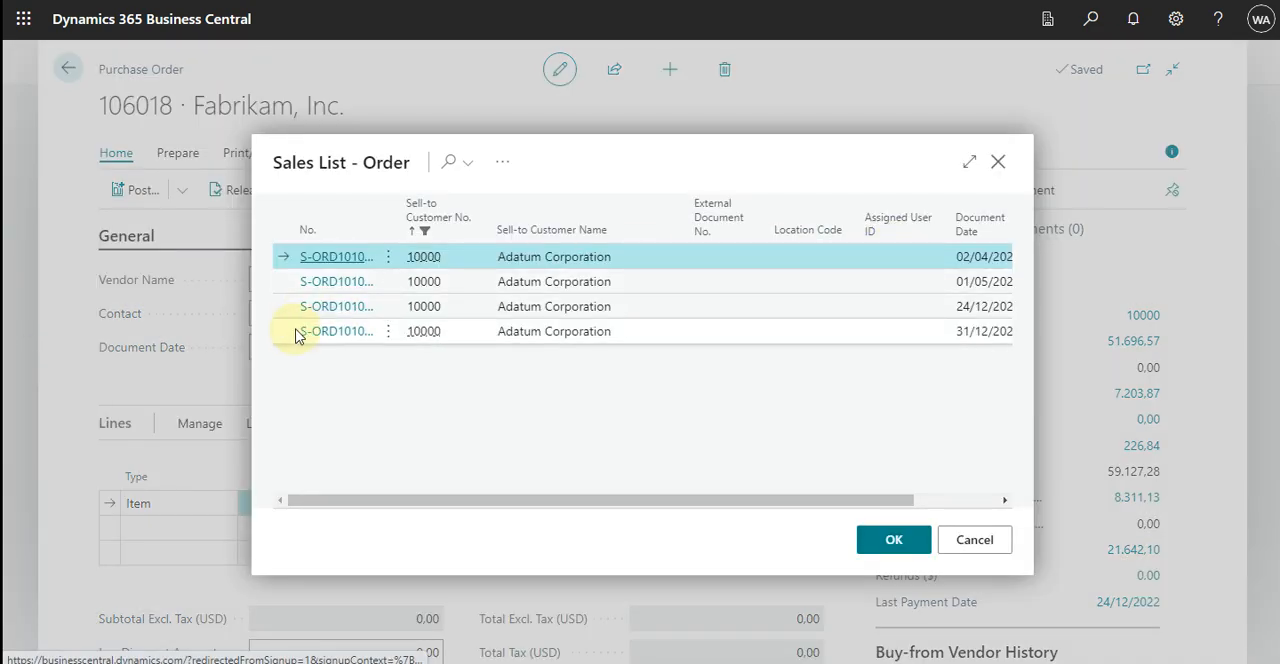
left_click(285, 330)
left_click(894, 540)
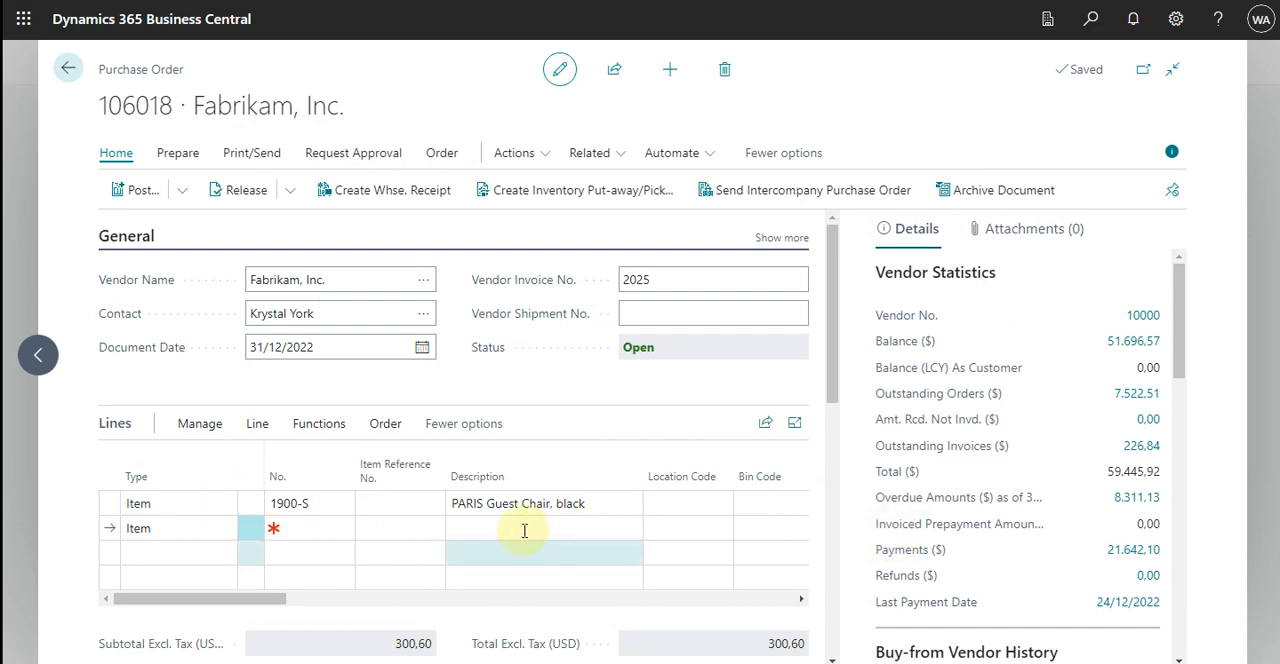
Post the Fabrikam, Inc. purchase order with Receive and Invoice, without opening the posted invoice.
mouse_move(210, 600)
left_mouse_down()
mouse_move(777, 597)
mouse_move(6, 588)
left_mouse_up()
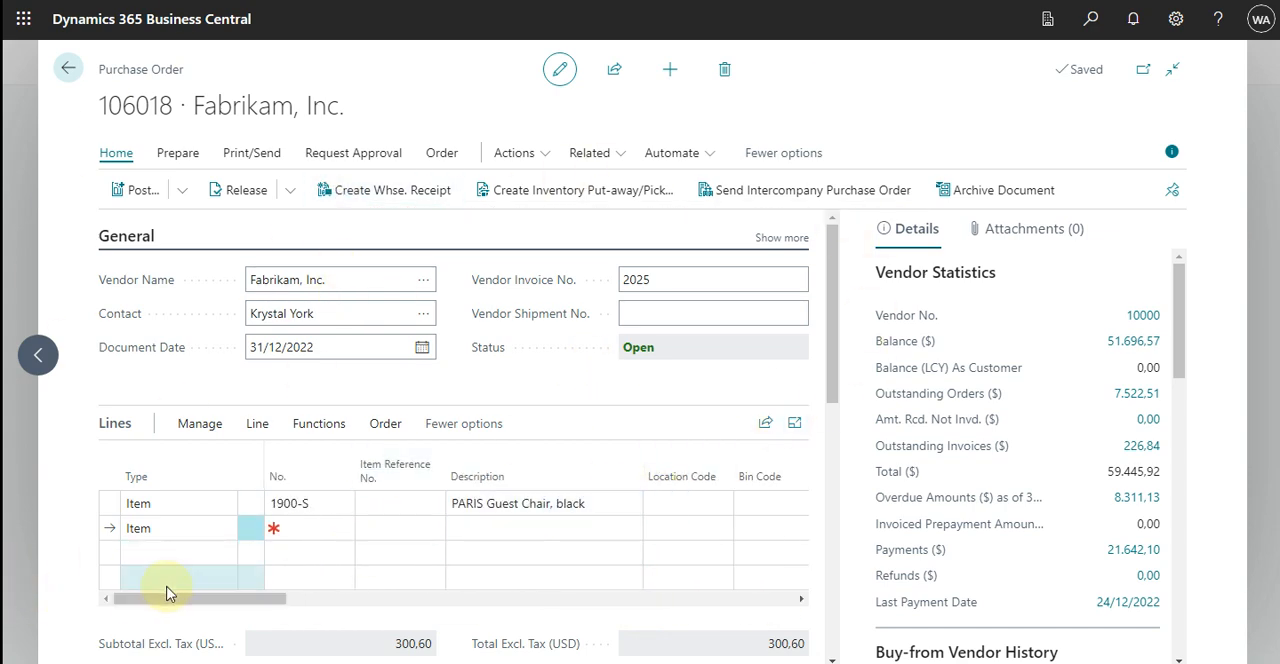
left_click_drag(206, 600, 57, 600)
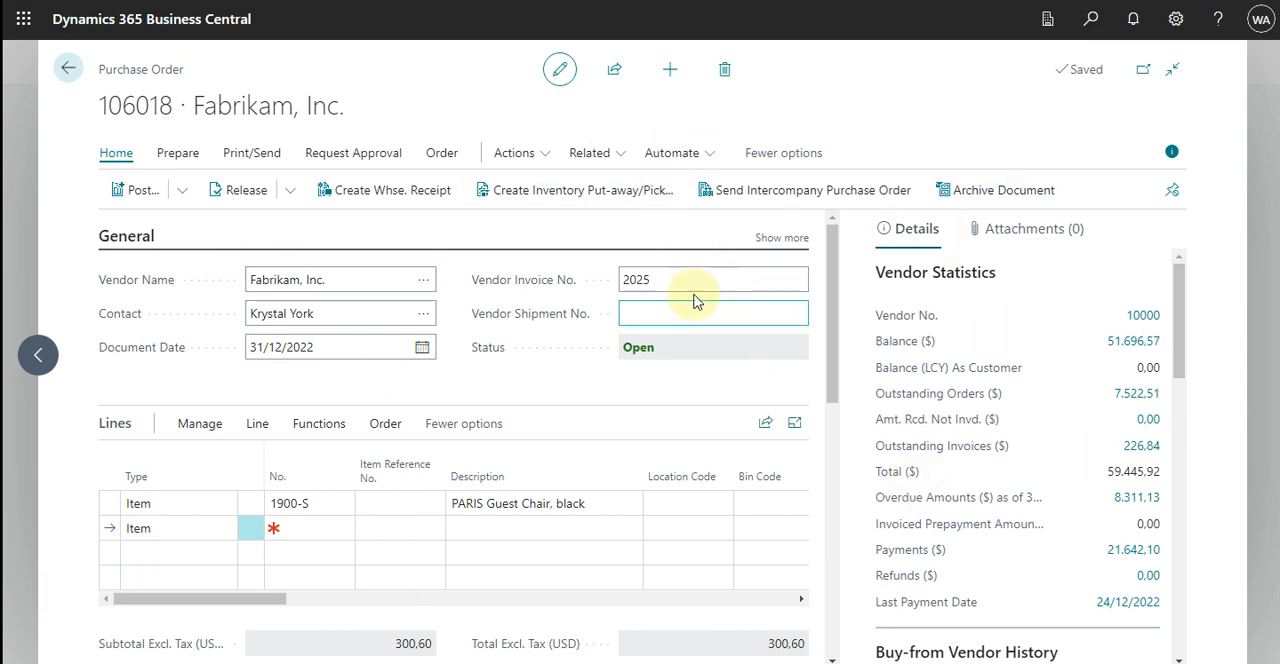
left_click(123, 192)
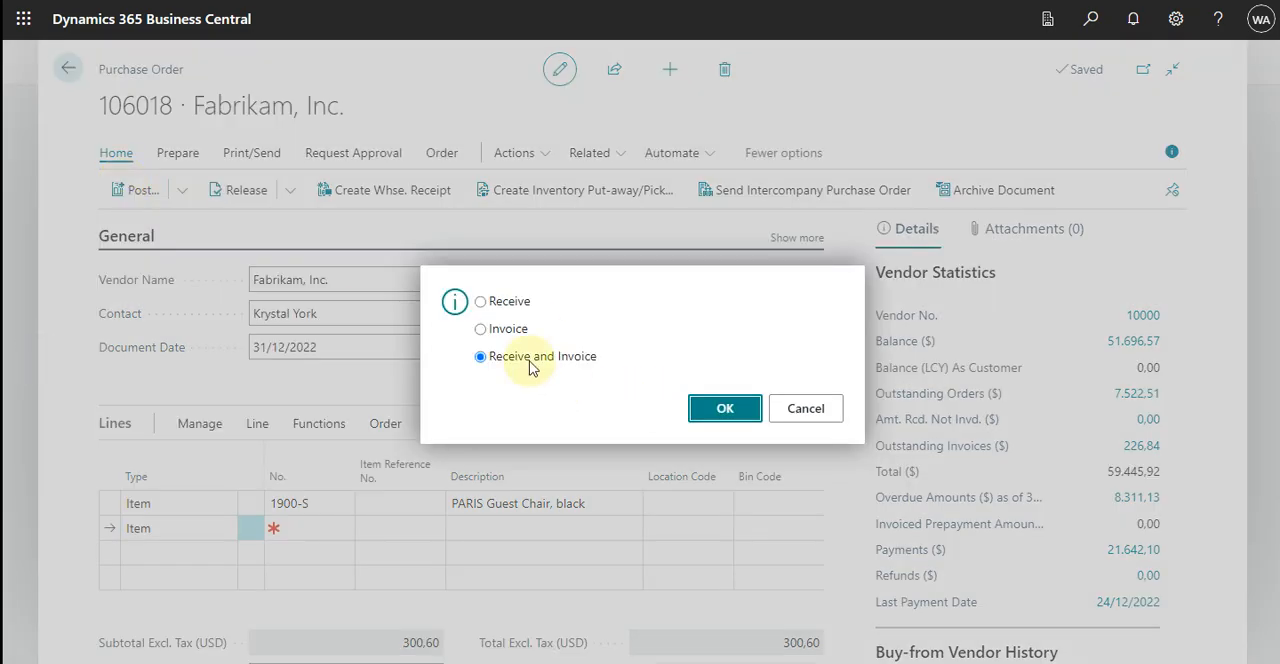
left_click(718, 410)
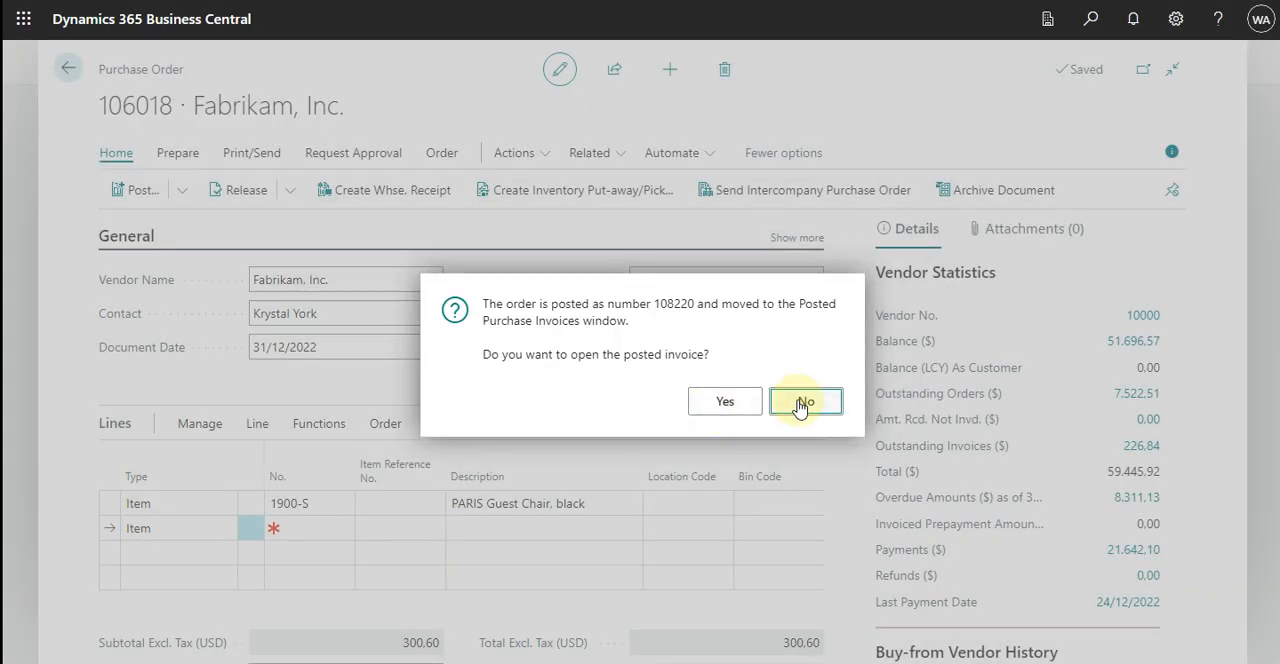
left_click(803, 402)
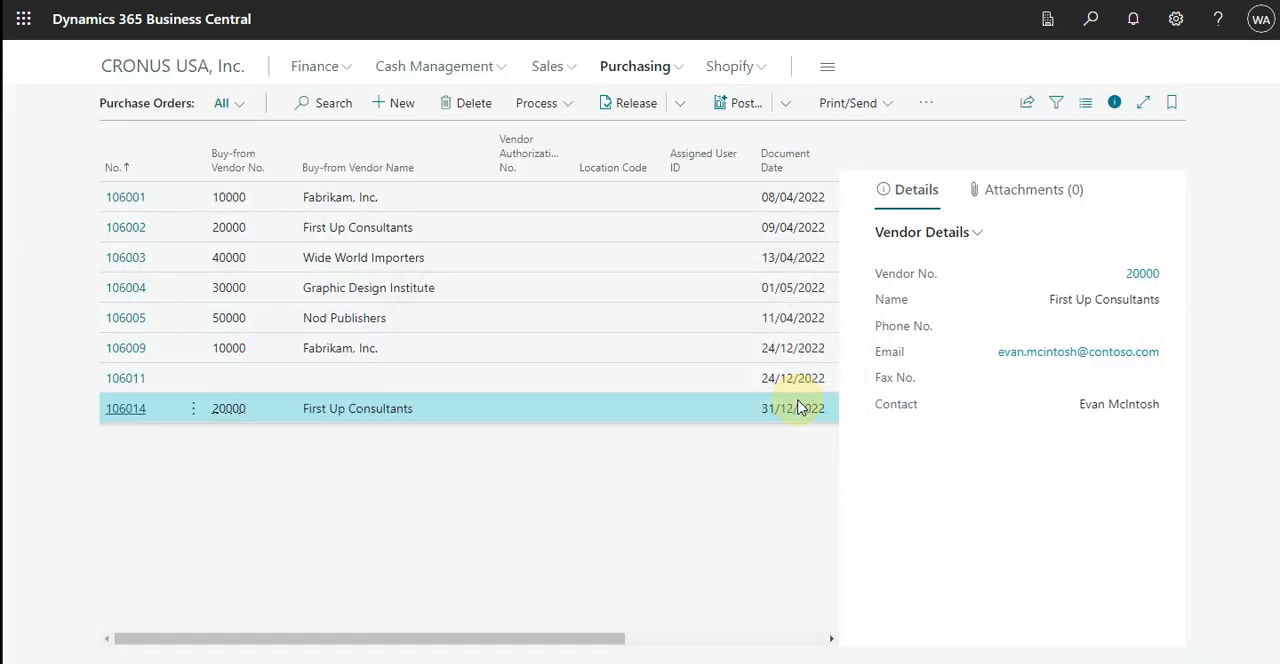
Open Adatum Corporation's sales order for the PARIS Guest Chair, black from the sales orders list.
left_click(555, 68)
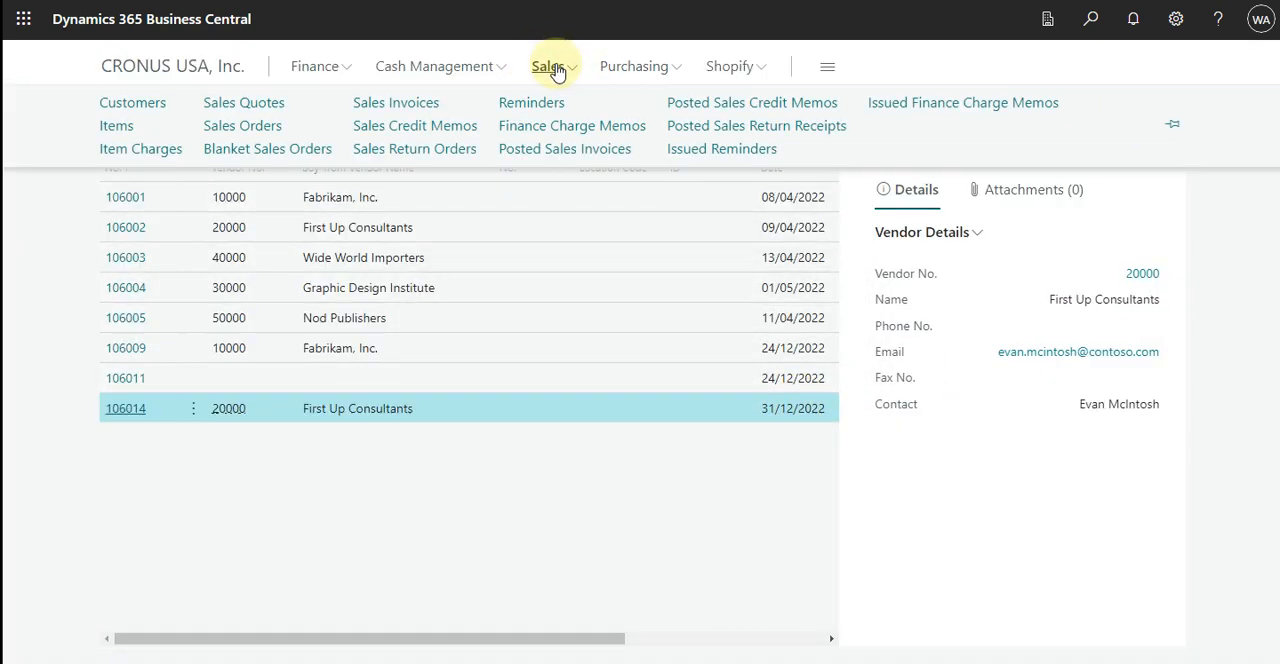
left_click(268, 136)
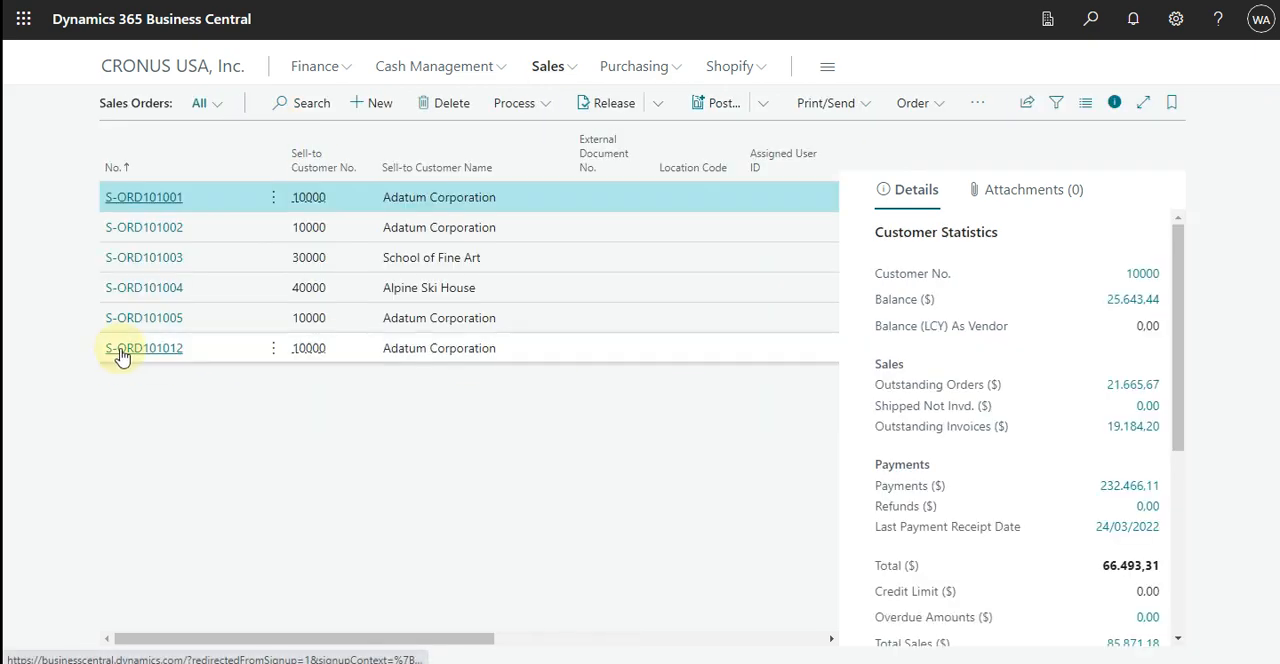
left_click(127, 355)
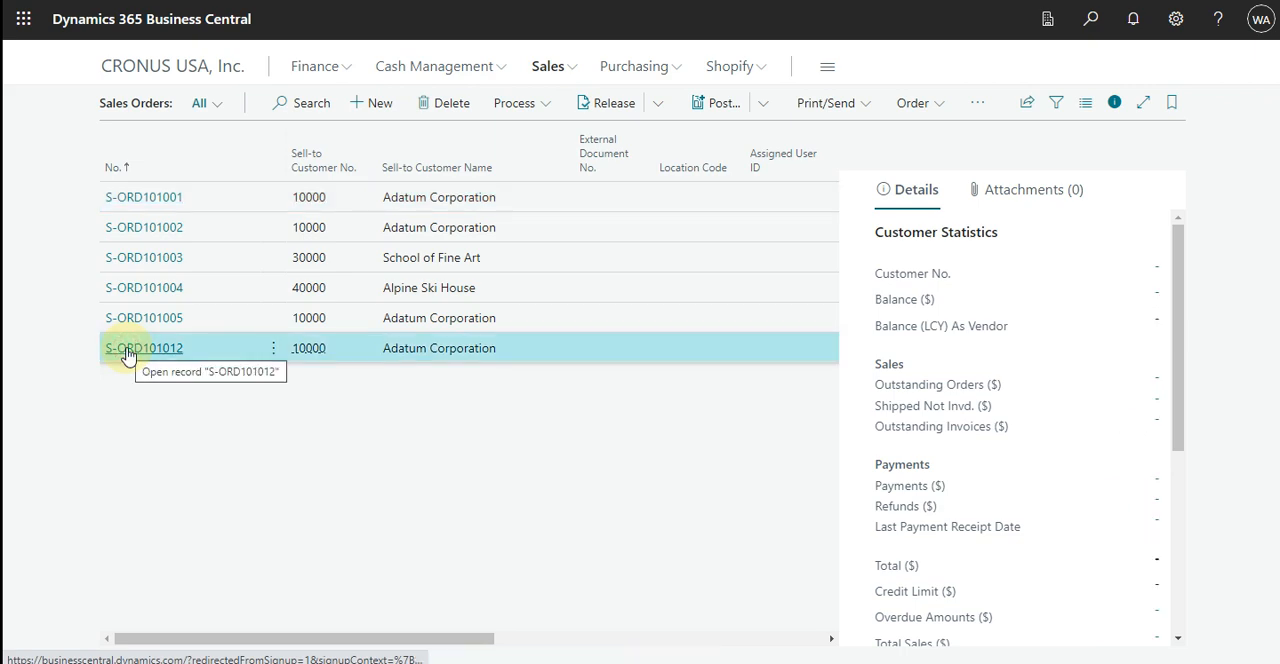
left_click(127, 355)
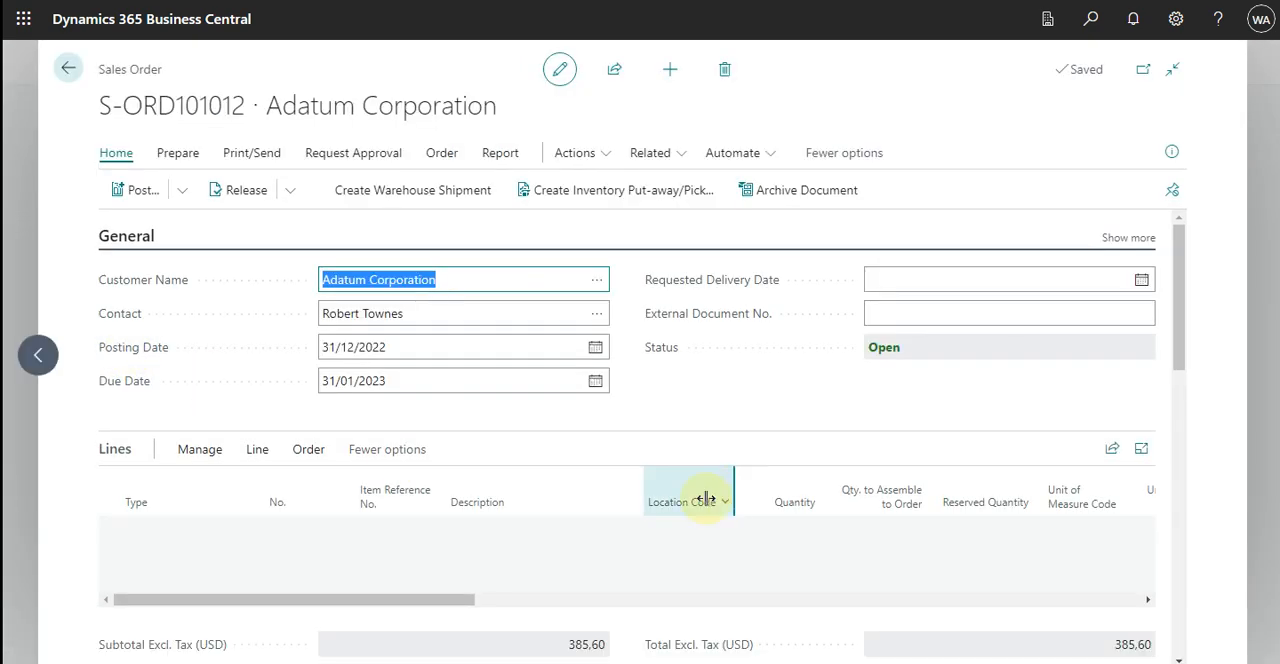
Post the Adatum Corporation sales order with Ship and Invoice, without opening the posted invoice.
left_click(121, 190)
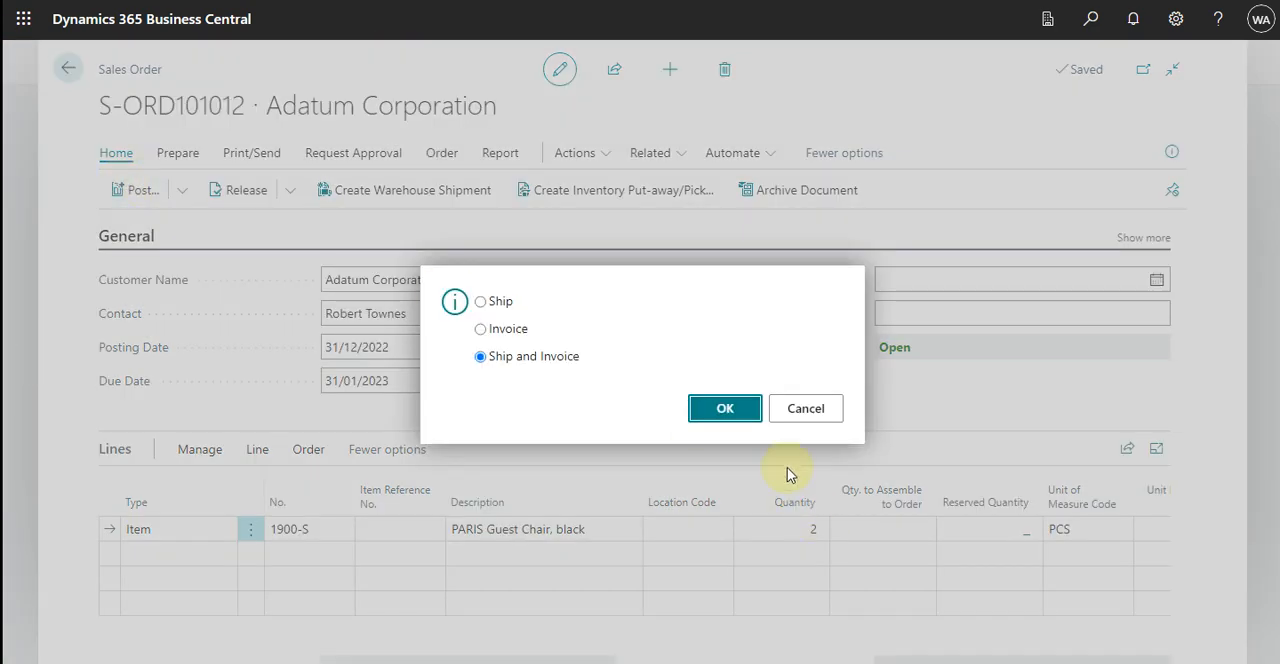
left_click(725, 409)
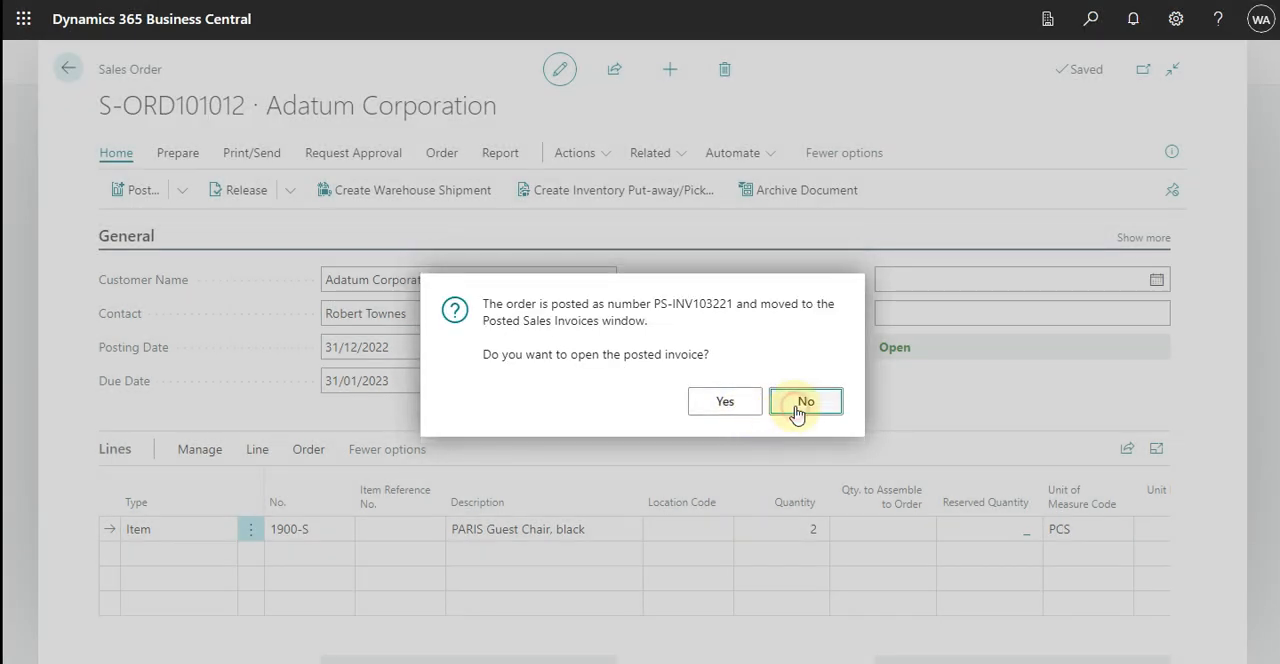
left_click(797, 410)
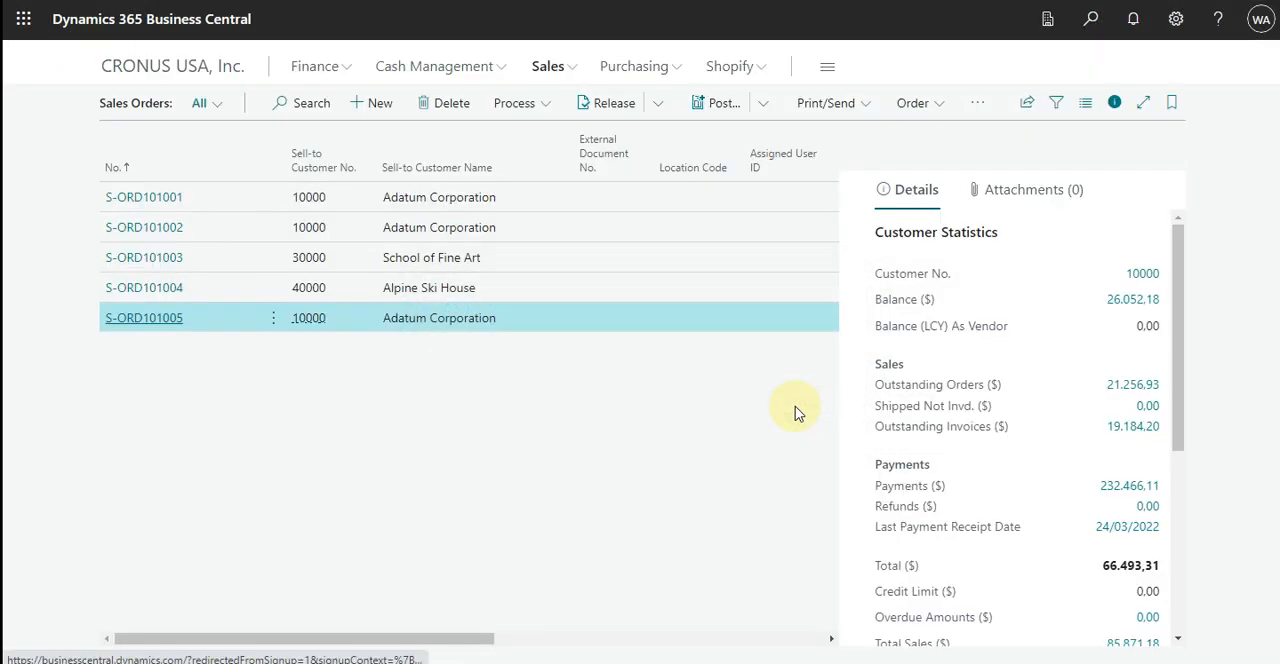